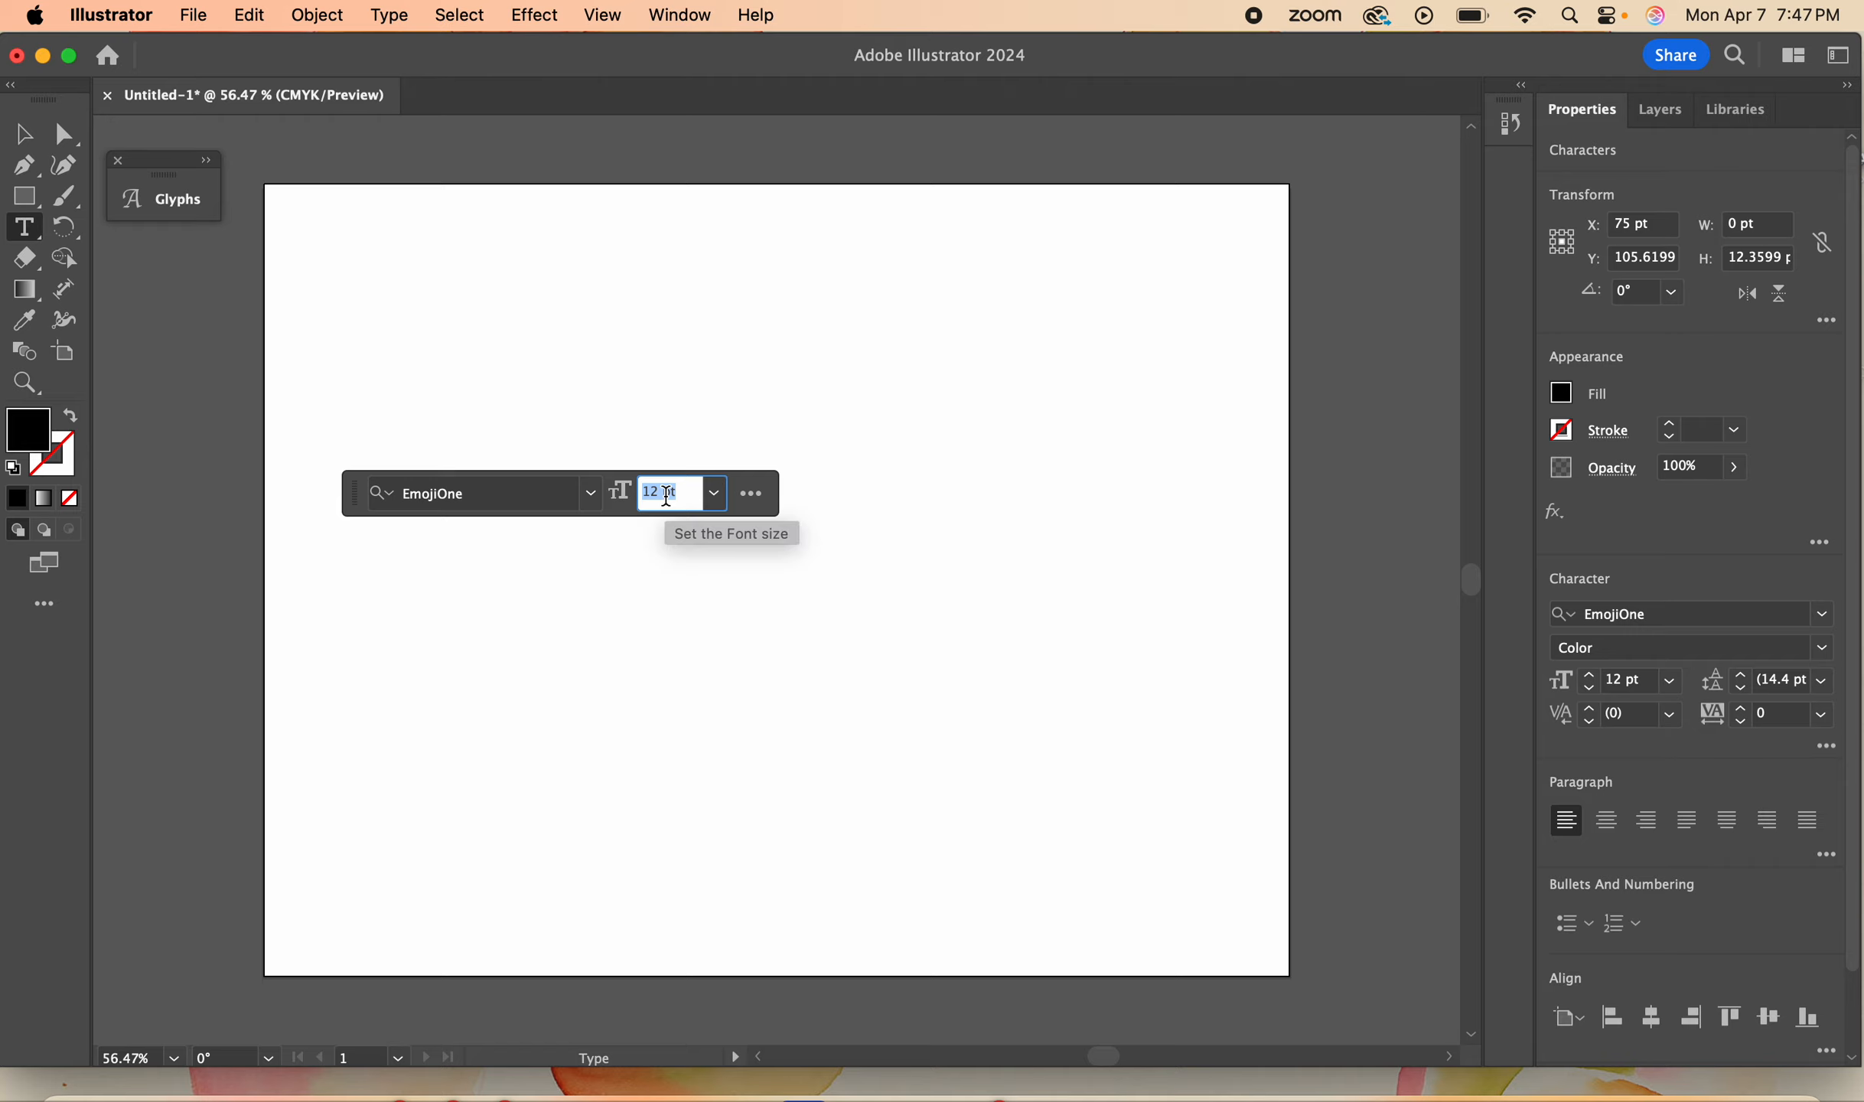
- Set the new text line's font size to 100 pt and its font to Arial Black
{"action": "type", "text": "100"}
{"action": "key", "text": "Return"}
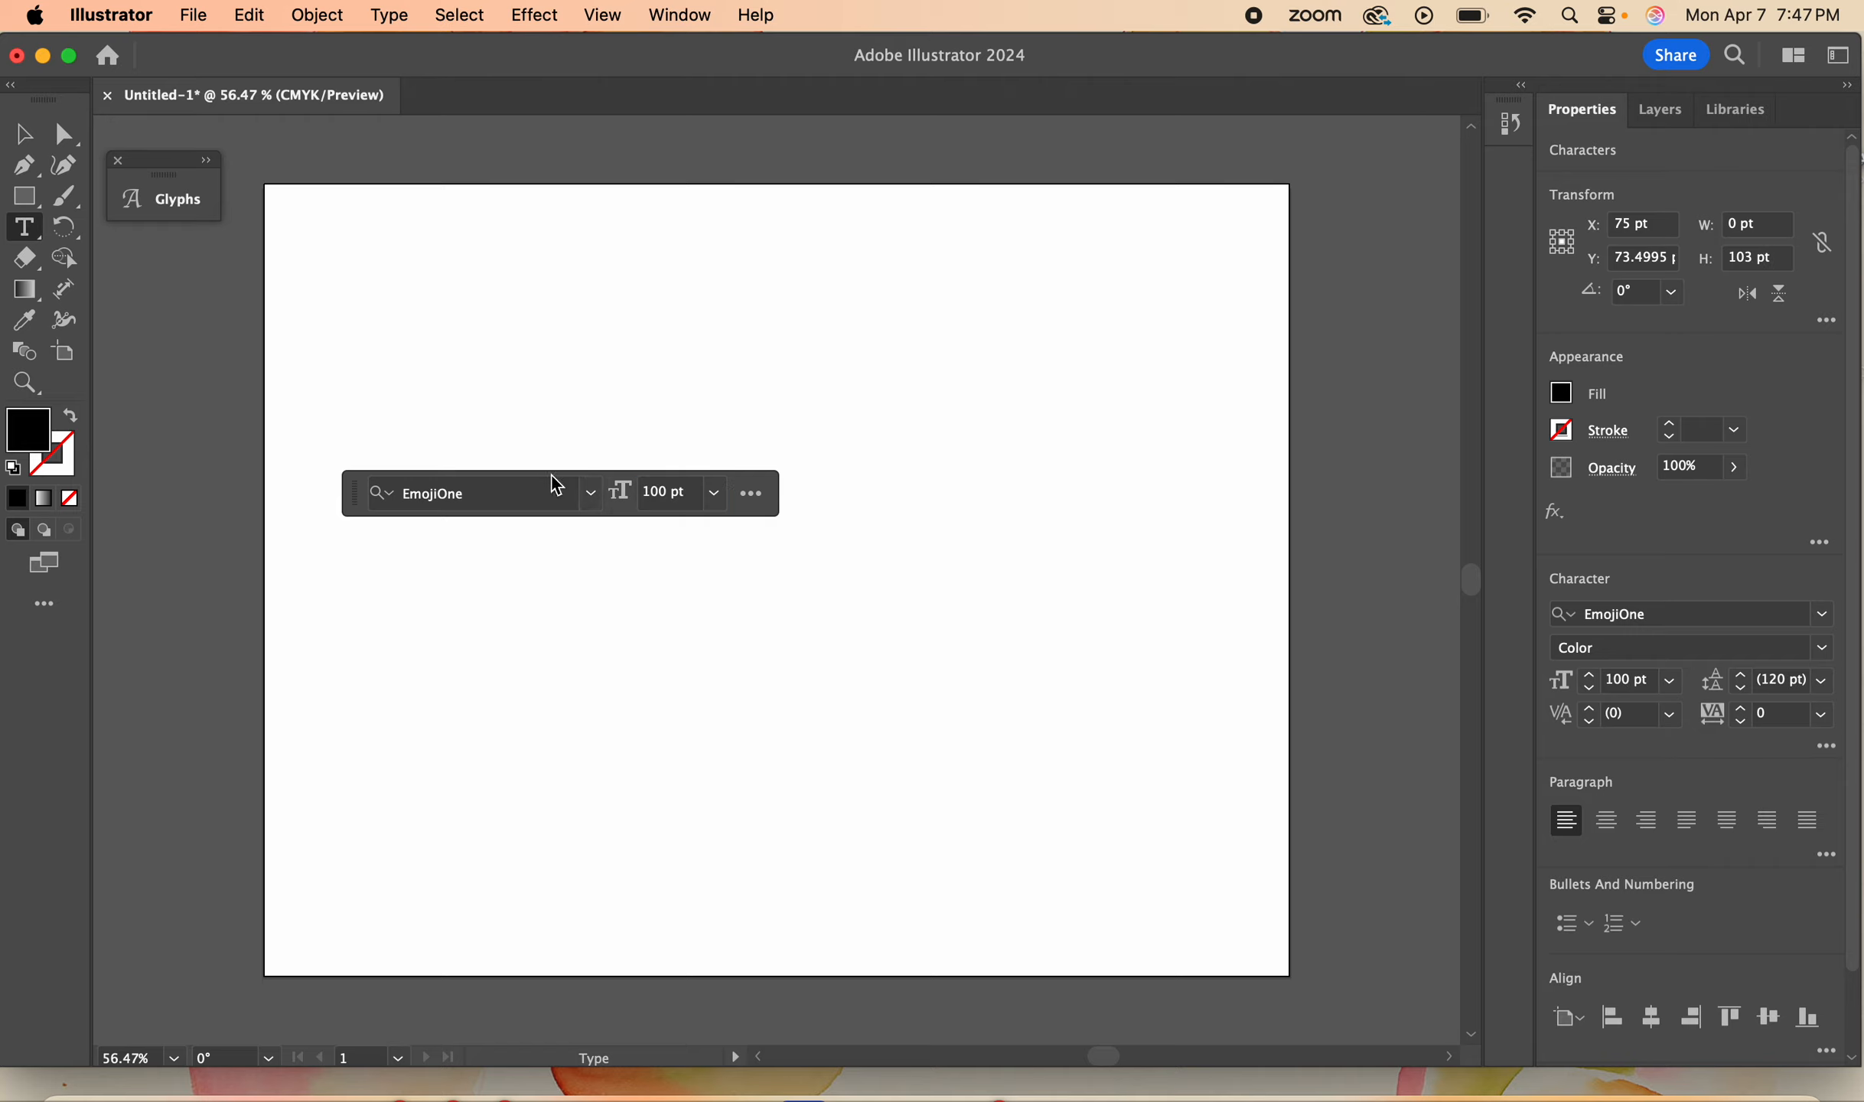
{"action": "left_click", "coordinate": [595, 495]}
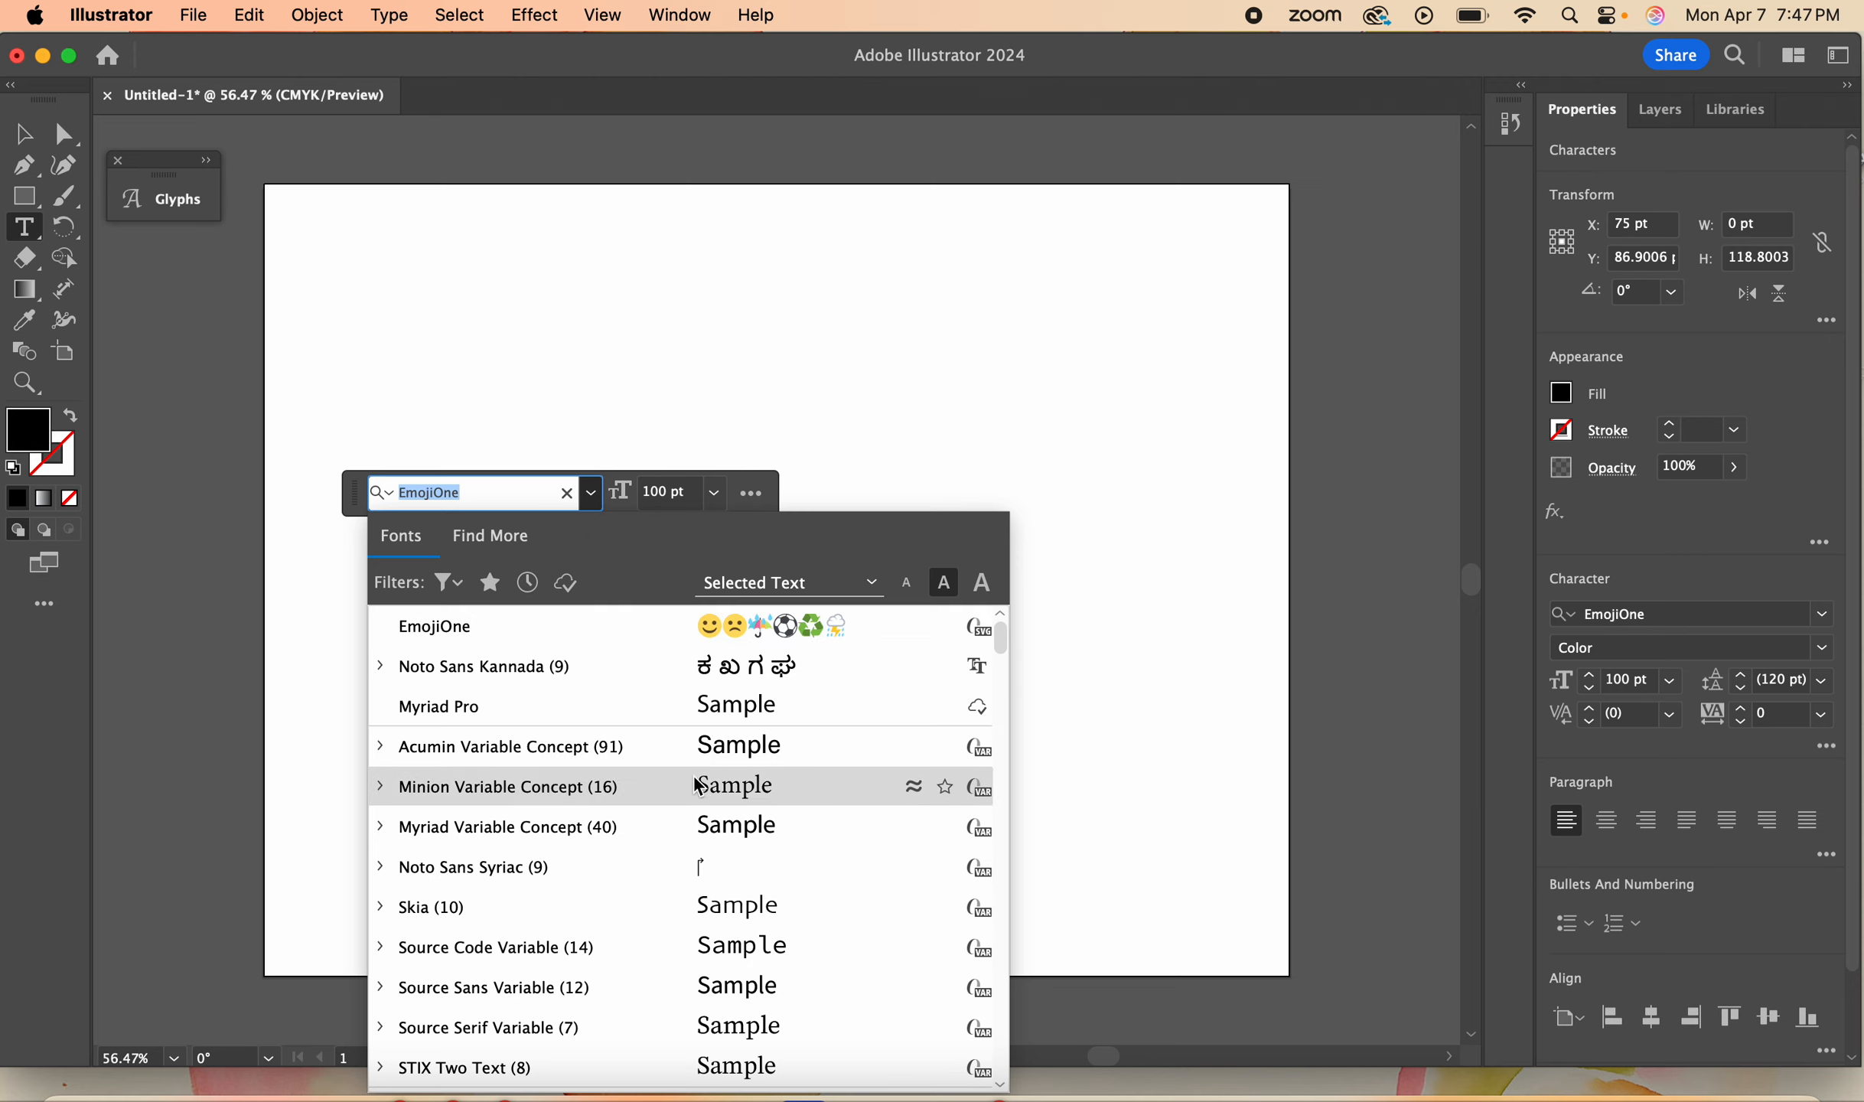
{"action": "scroll", "coordinate": [774, 742], "scroll_direction": "down", "scroll_amount": 5}
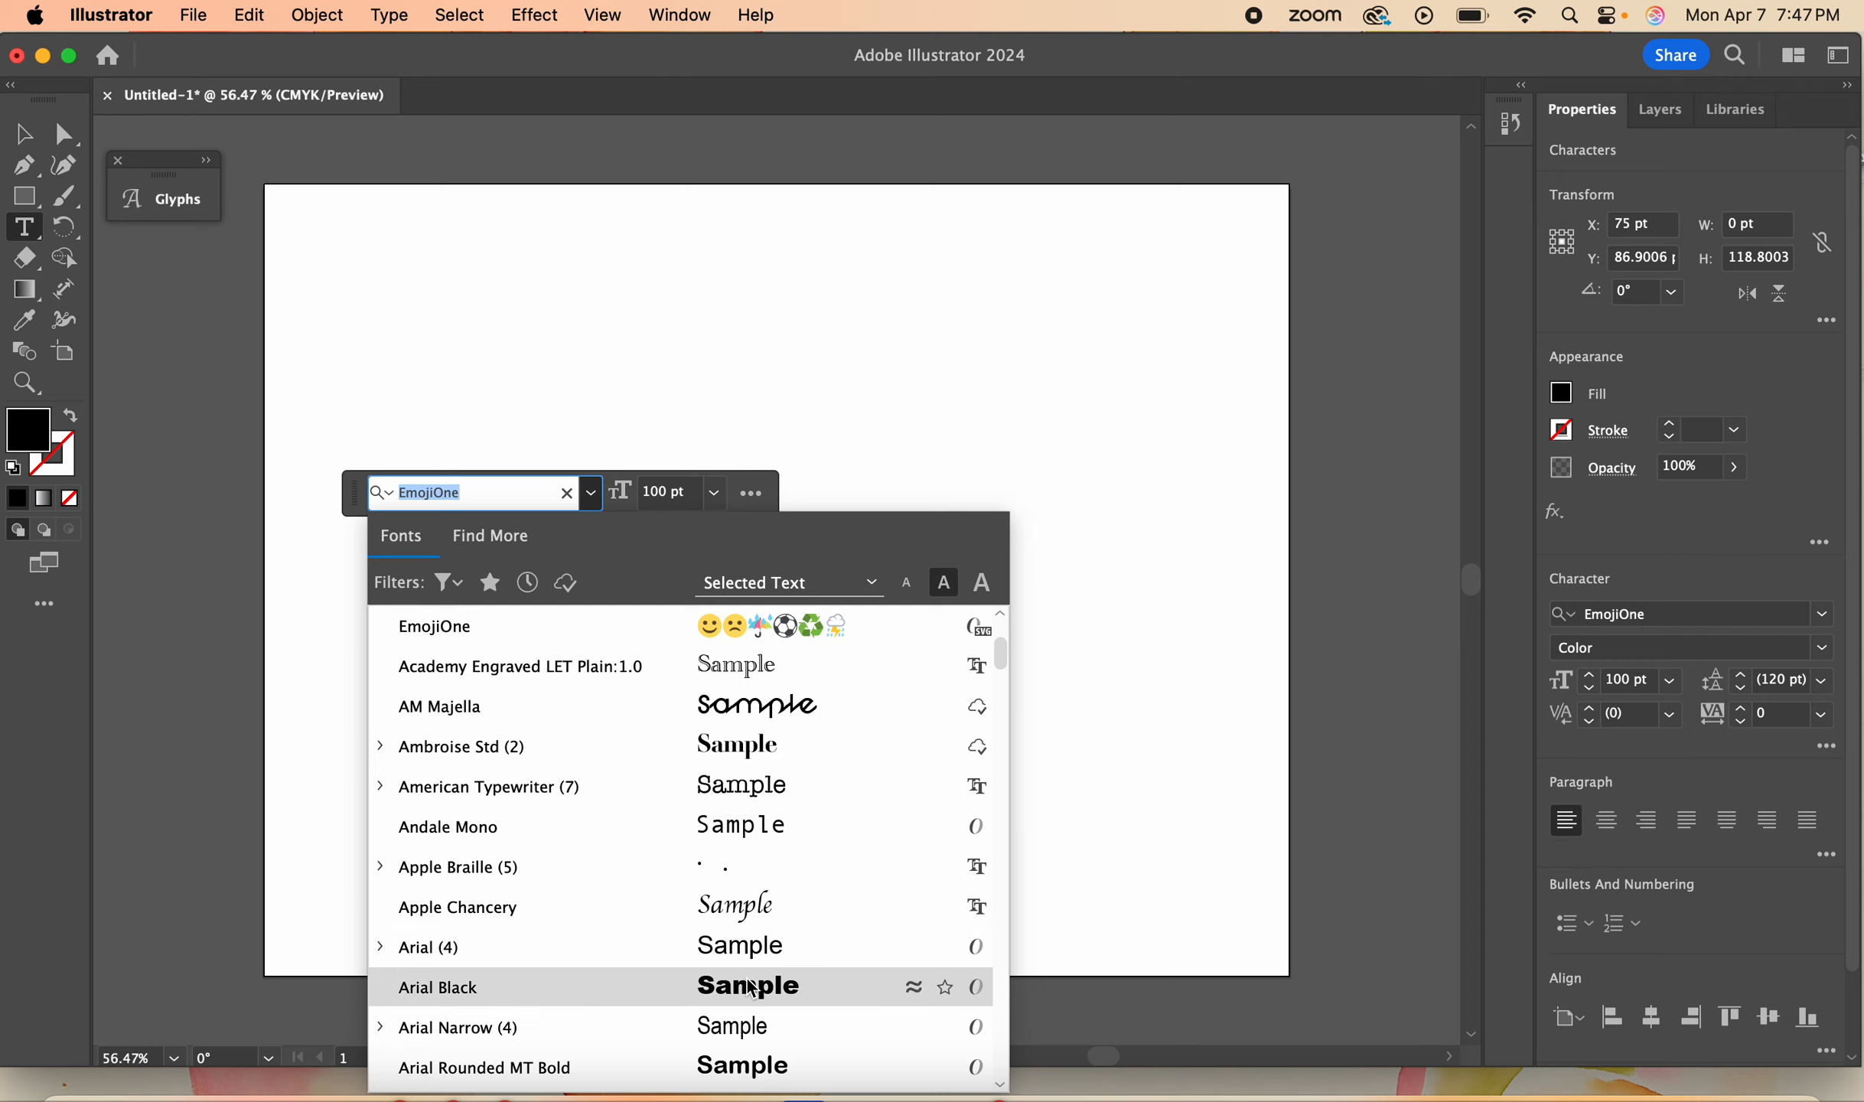
{"action": "left_click", "coordinate": [754, 991]}
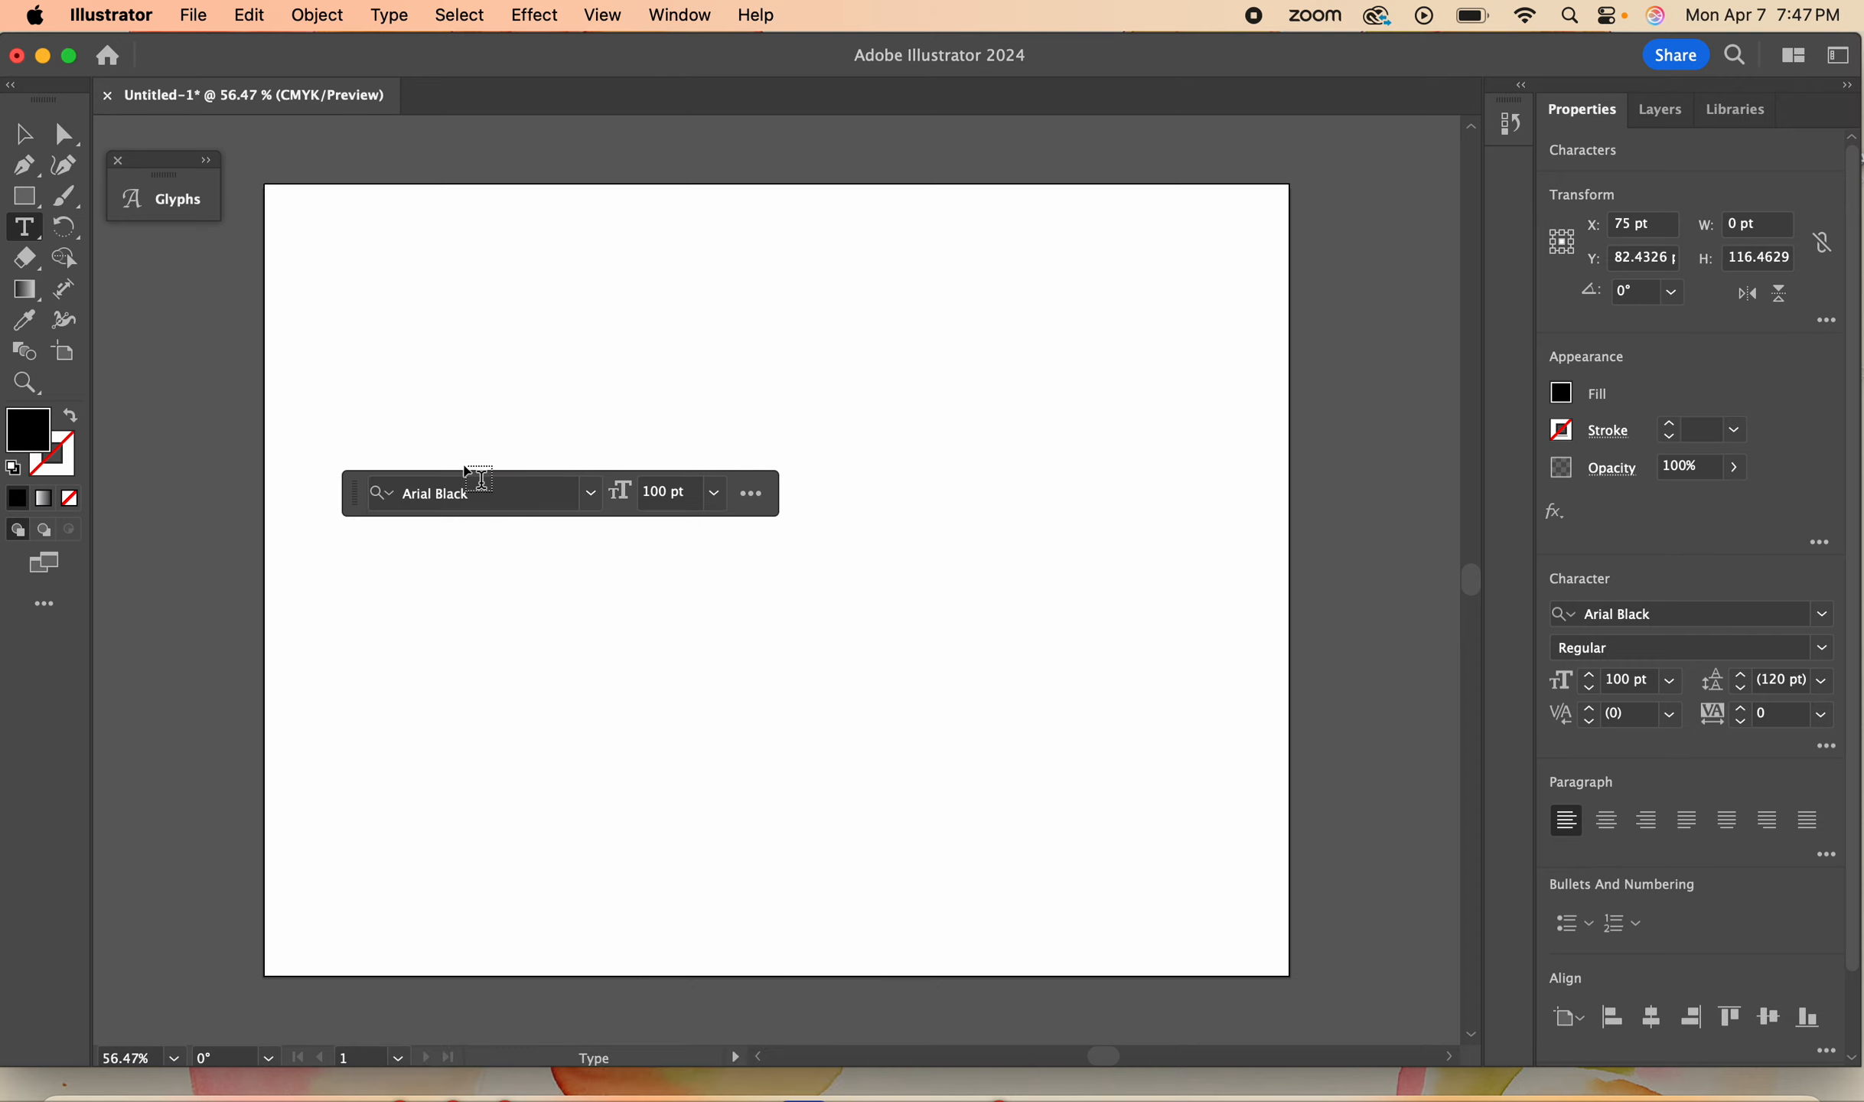
- Enter the person's title and surname as the text line and move it lower on the artboard
{"action": "type", "text": "Ms"}
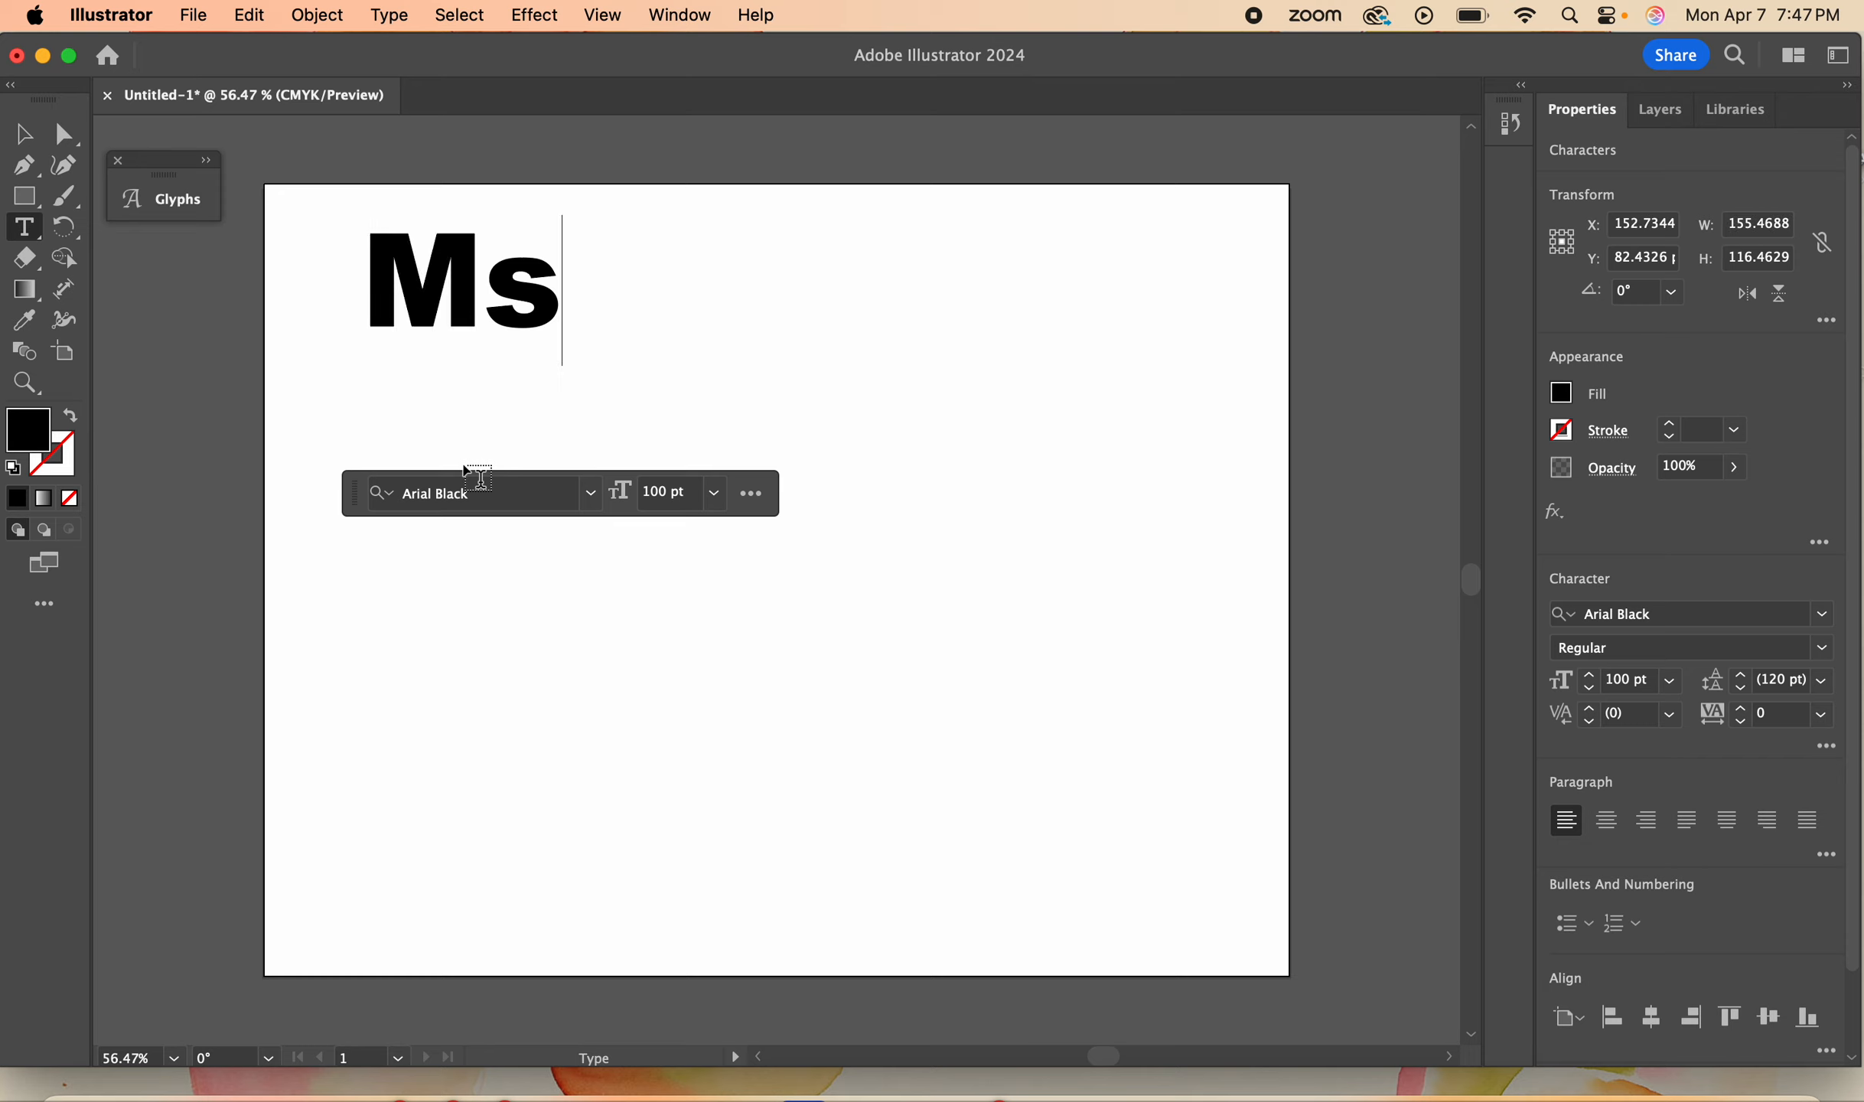
{"action": "type", "text": ","}
{"action": "key", "text": "BackSpace"}
{"action": "type", "text": "."}
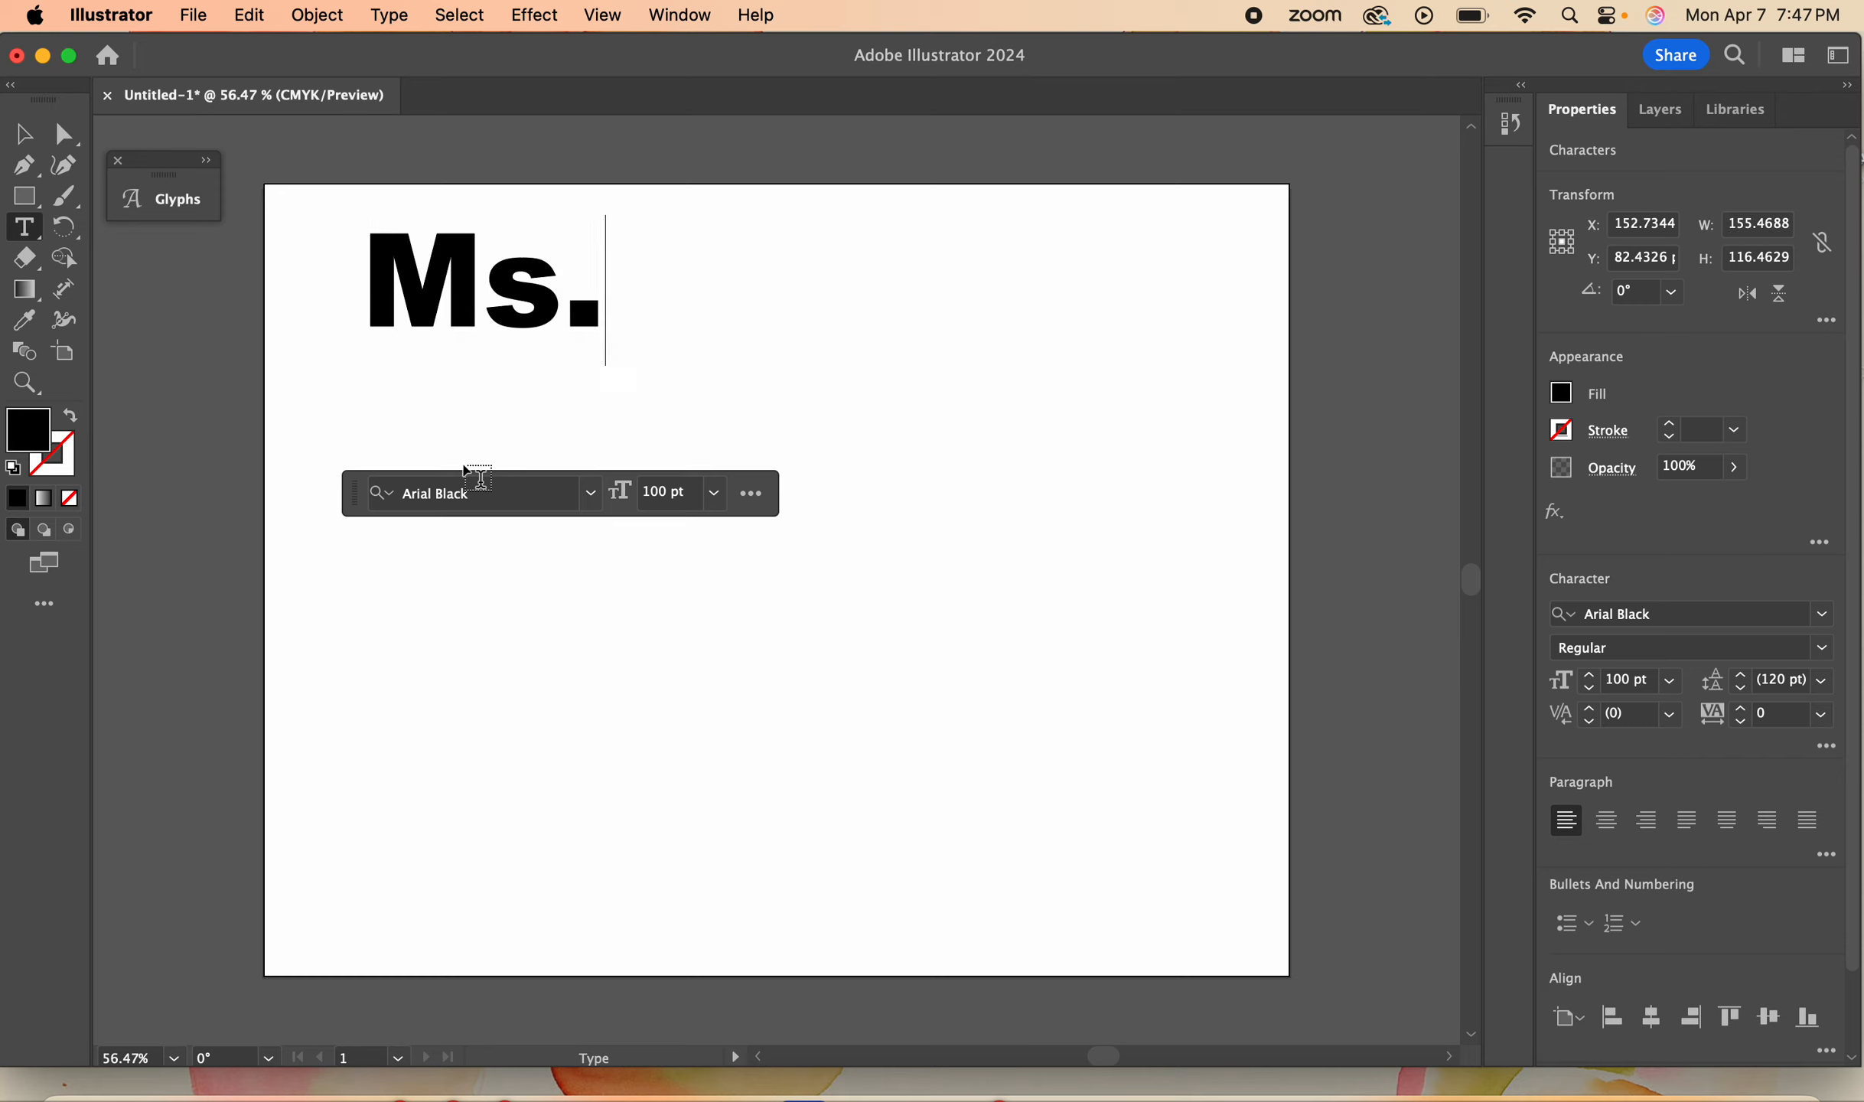
{"action": "type", "text": " Shea"}
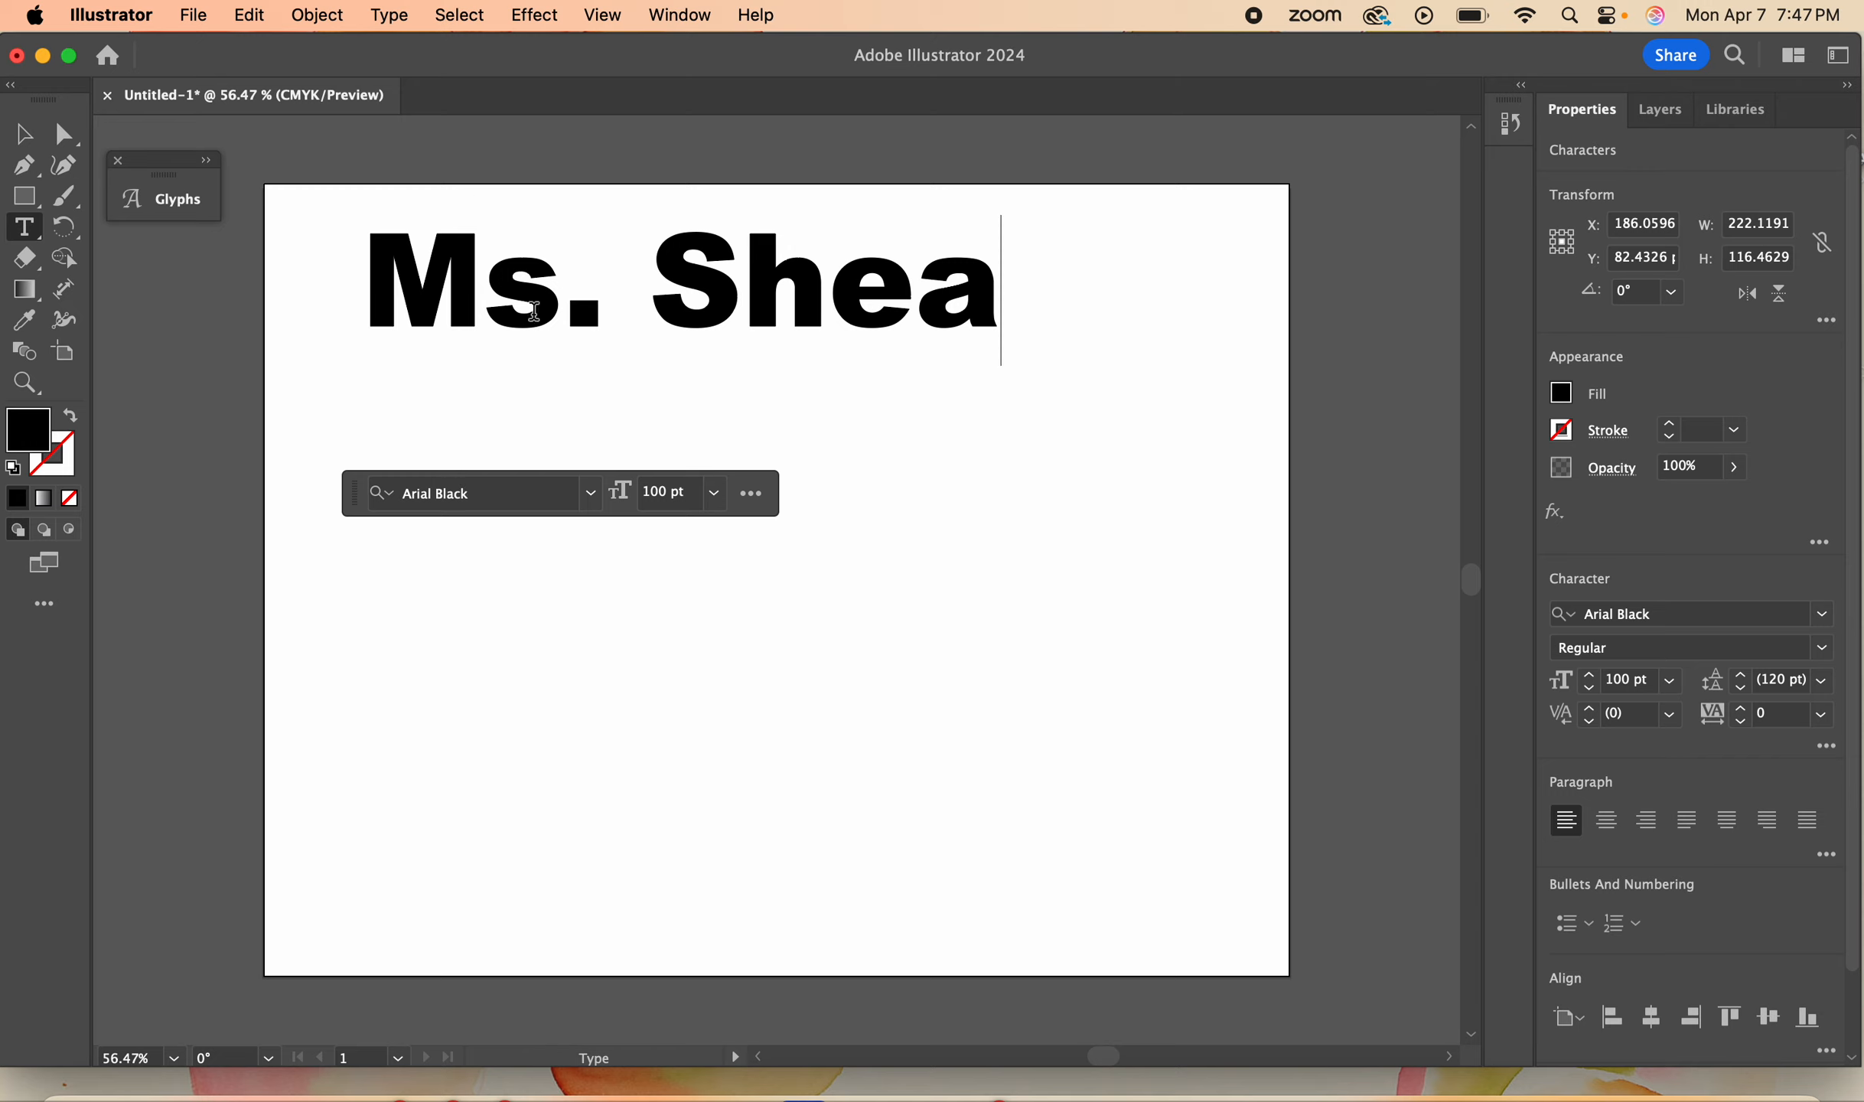
{"action": "left_click", "coordinate": [16, 134]}
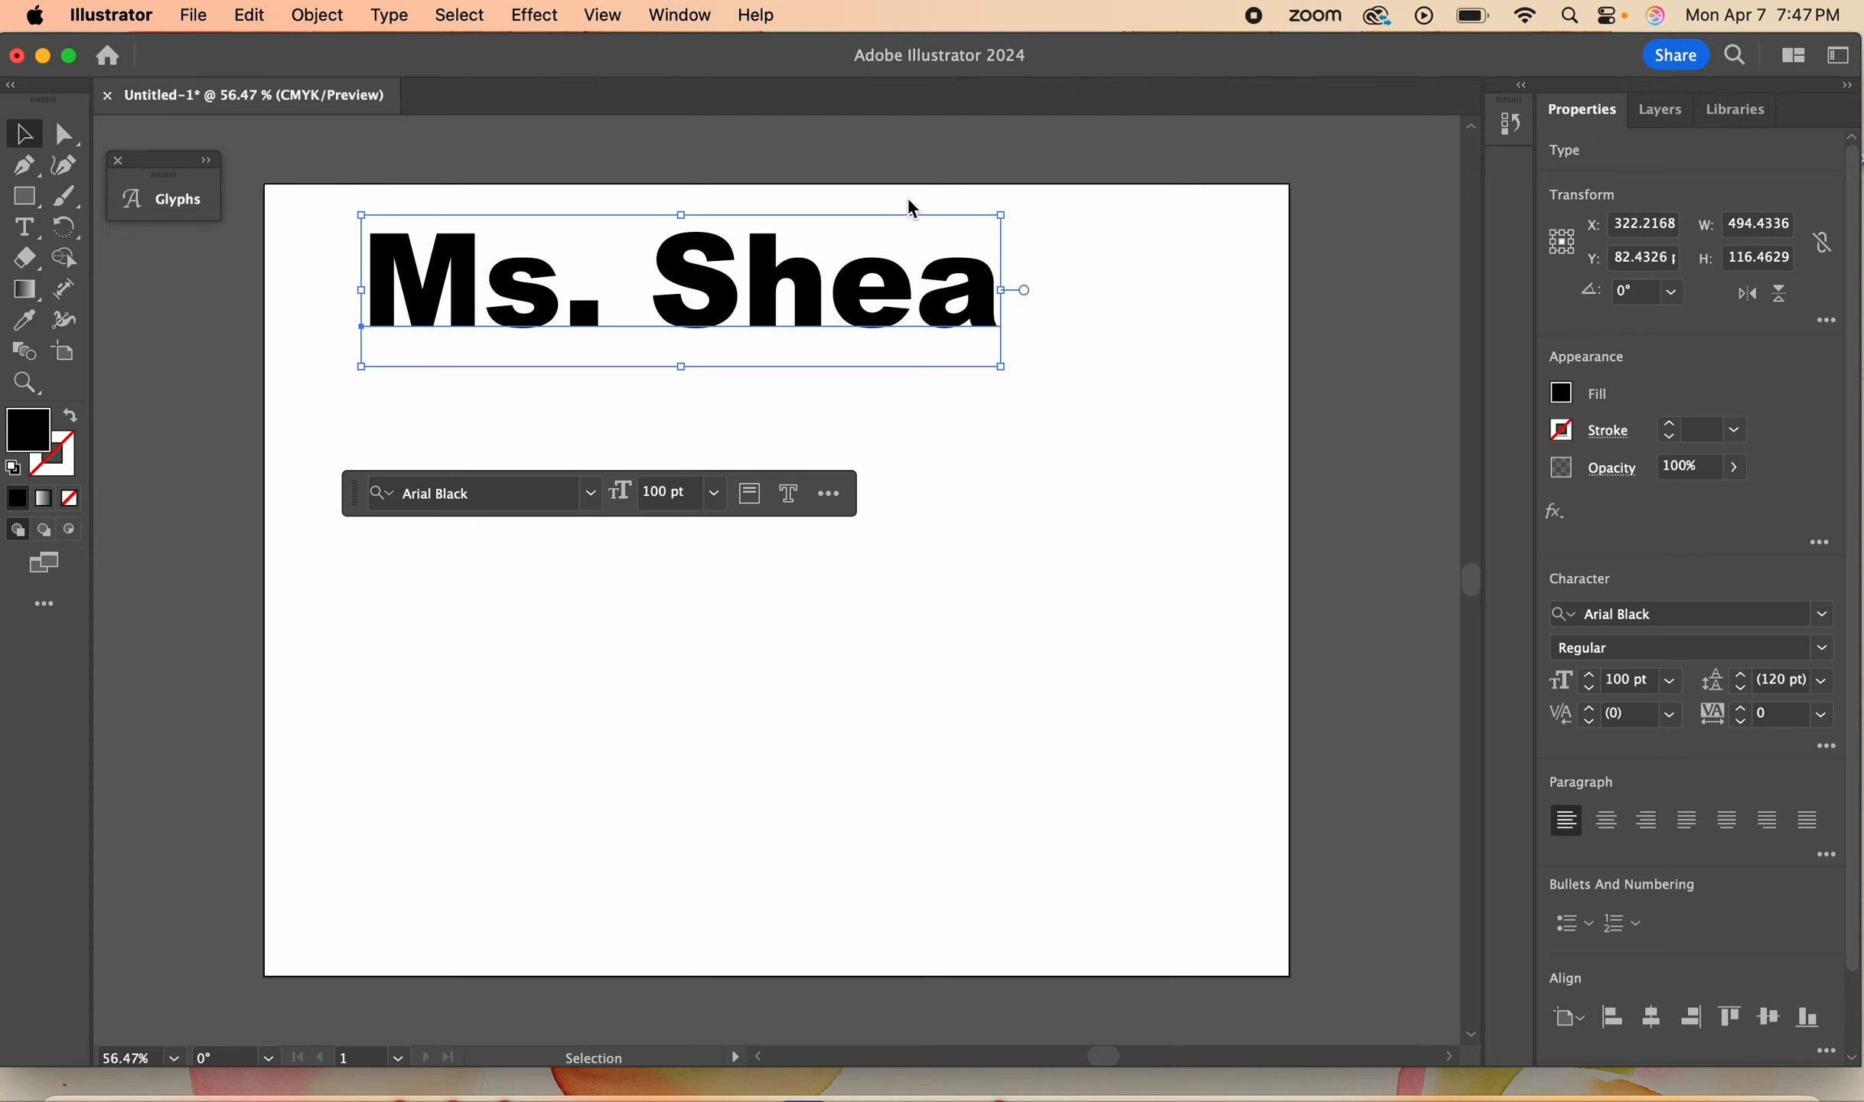
{"action": "left_click_drag", "start_coordinate": [772, 258], "coordinate": [784, 391]}
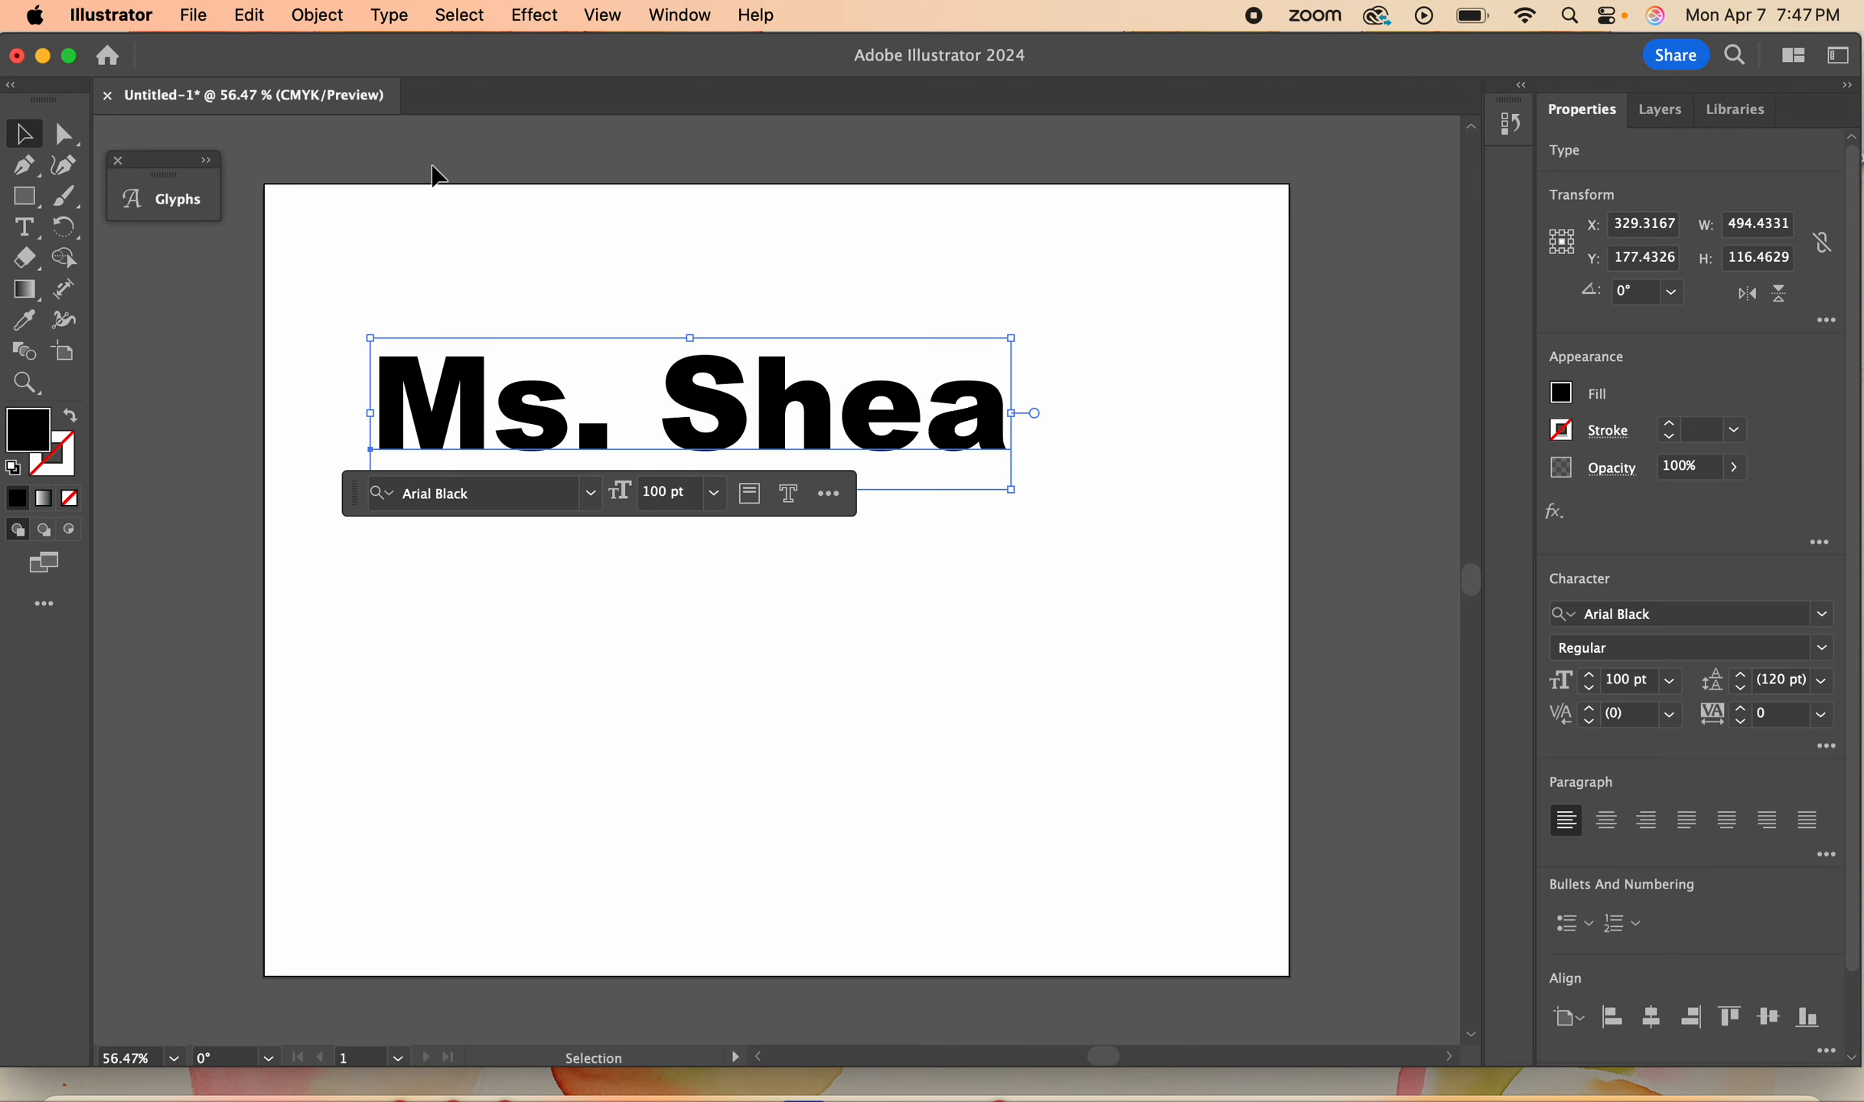
- Convert the text to outlines and ungroup it into separate letters
{"action": "left_click", "coordinate": [394, 17]}
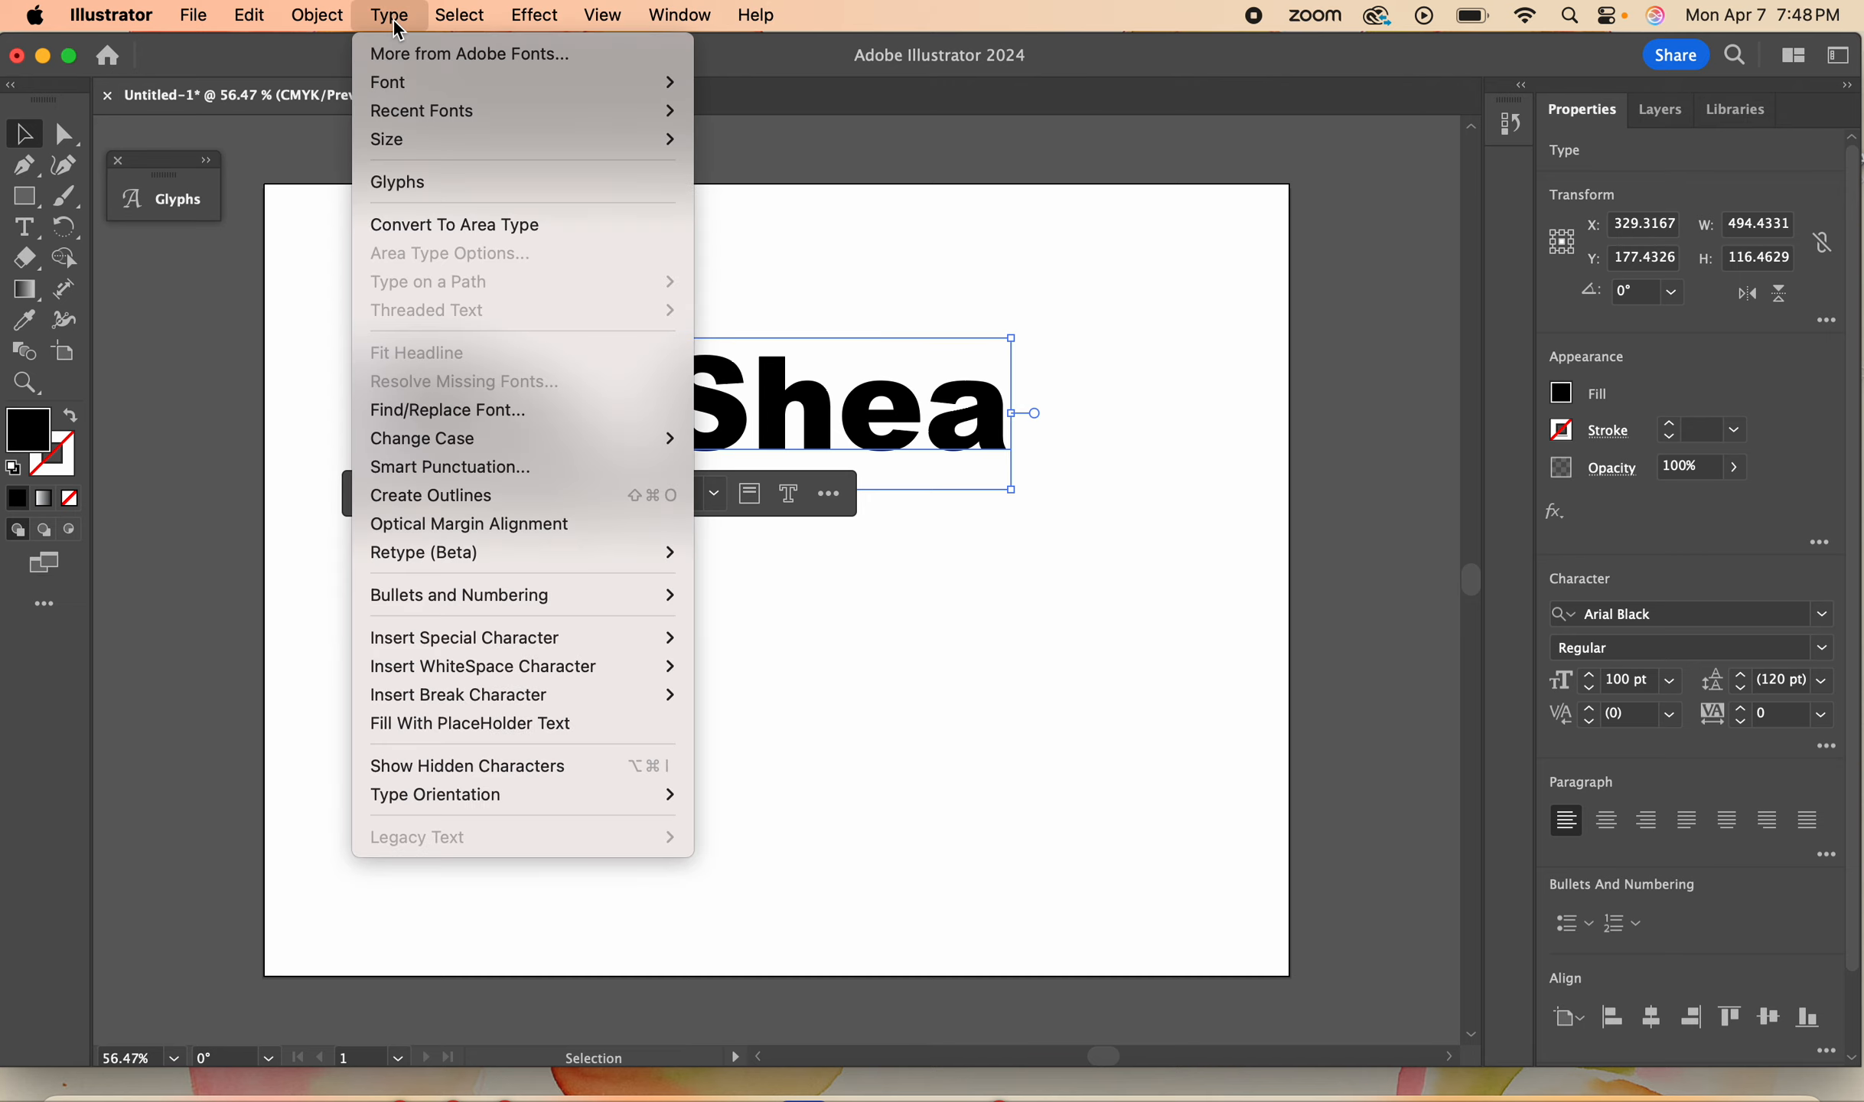
{"action": "left_click", "coordinate": [435, 496]}
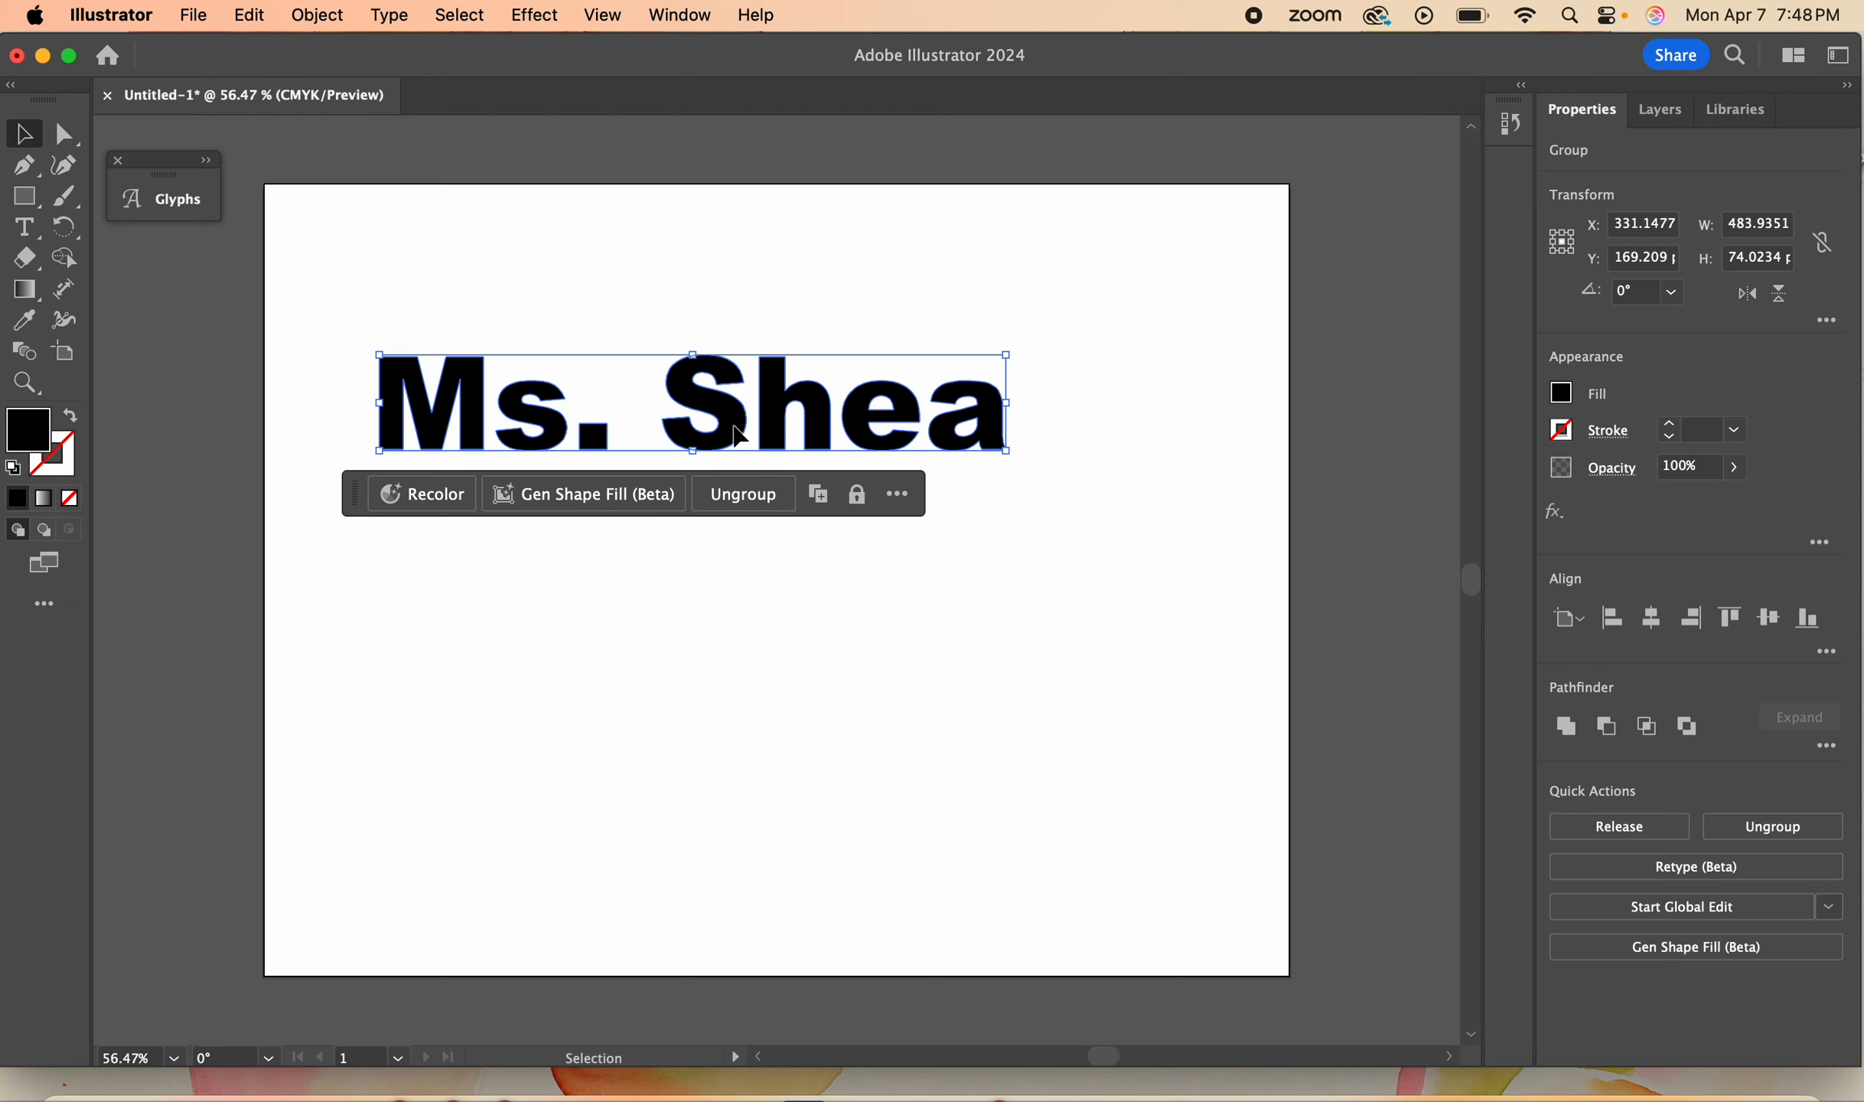
{"action": "left_click_drag", "start_coordinate": [740, 435], "coordinate": [741, 431]}
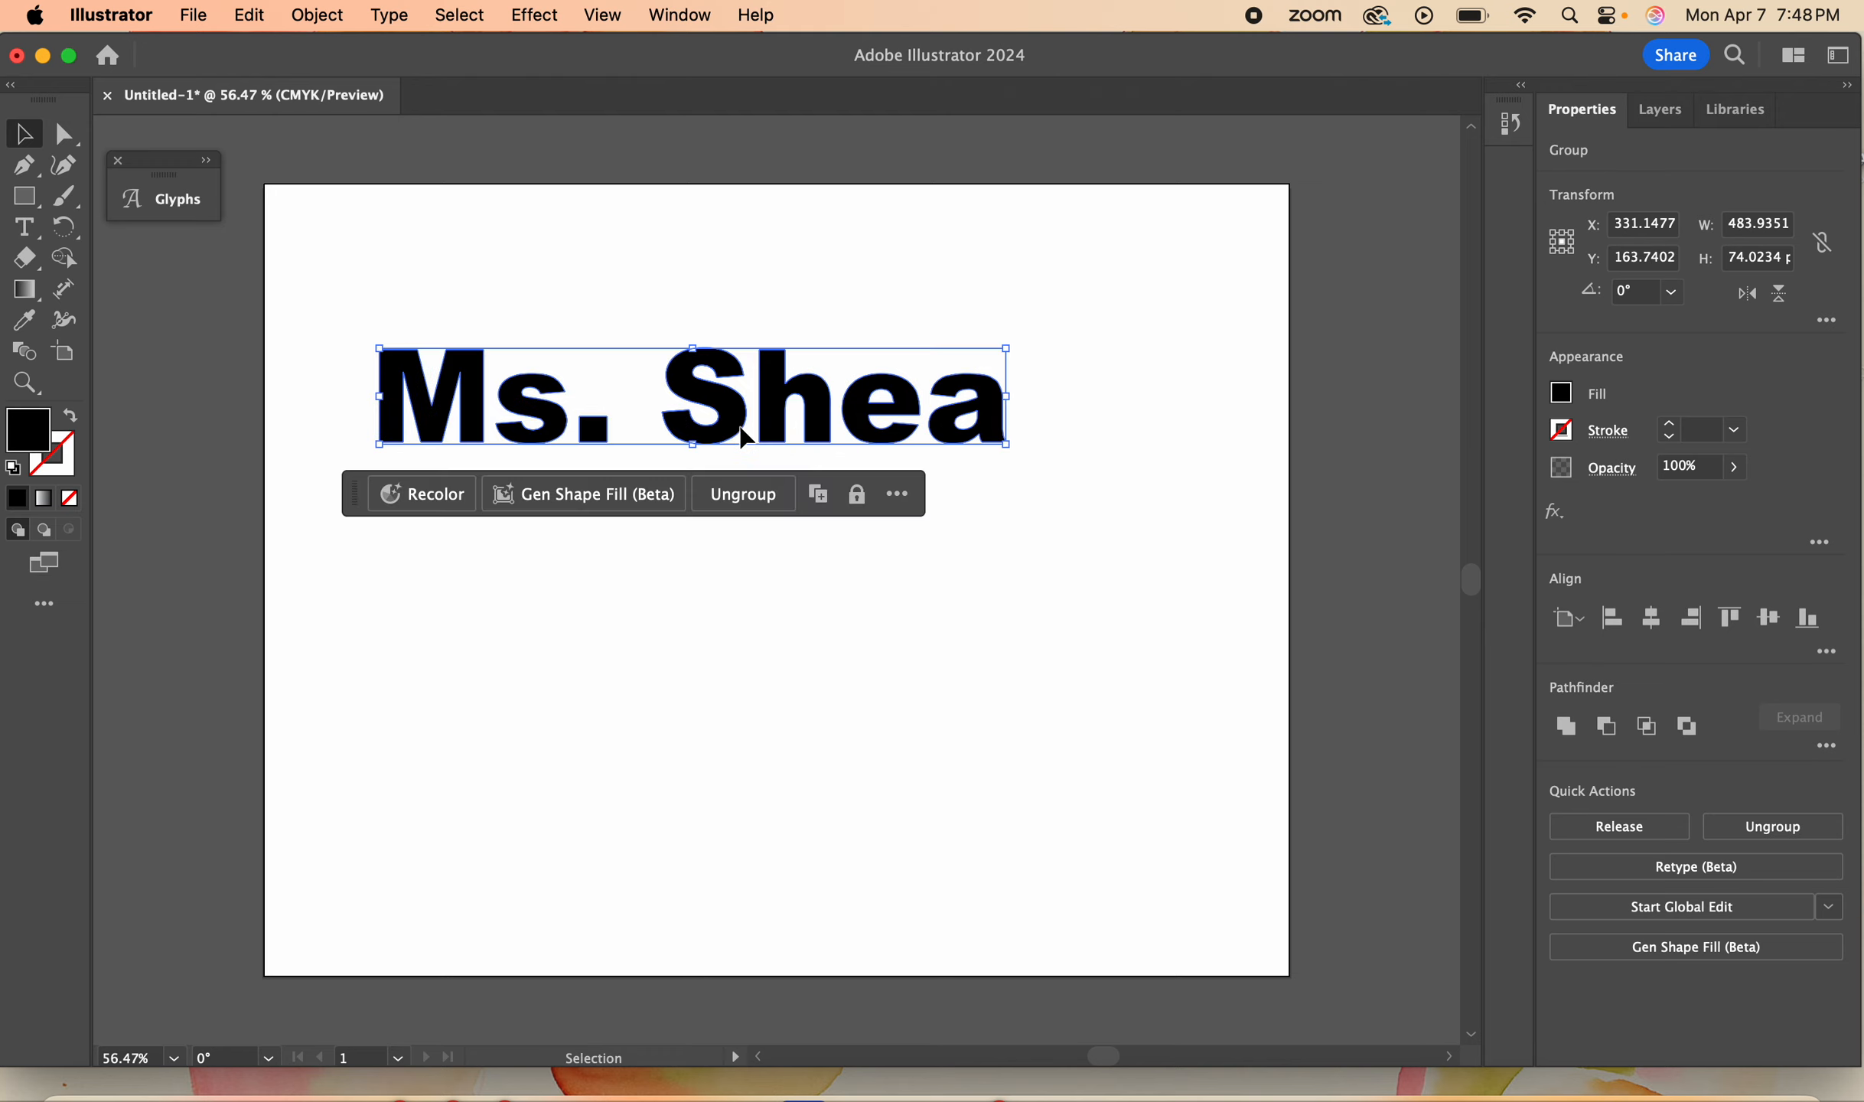
{"action": "left_click", "coordinate": [760, 494]}
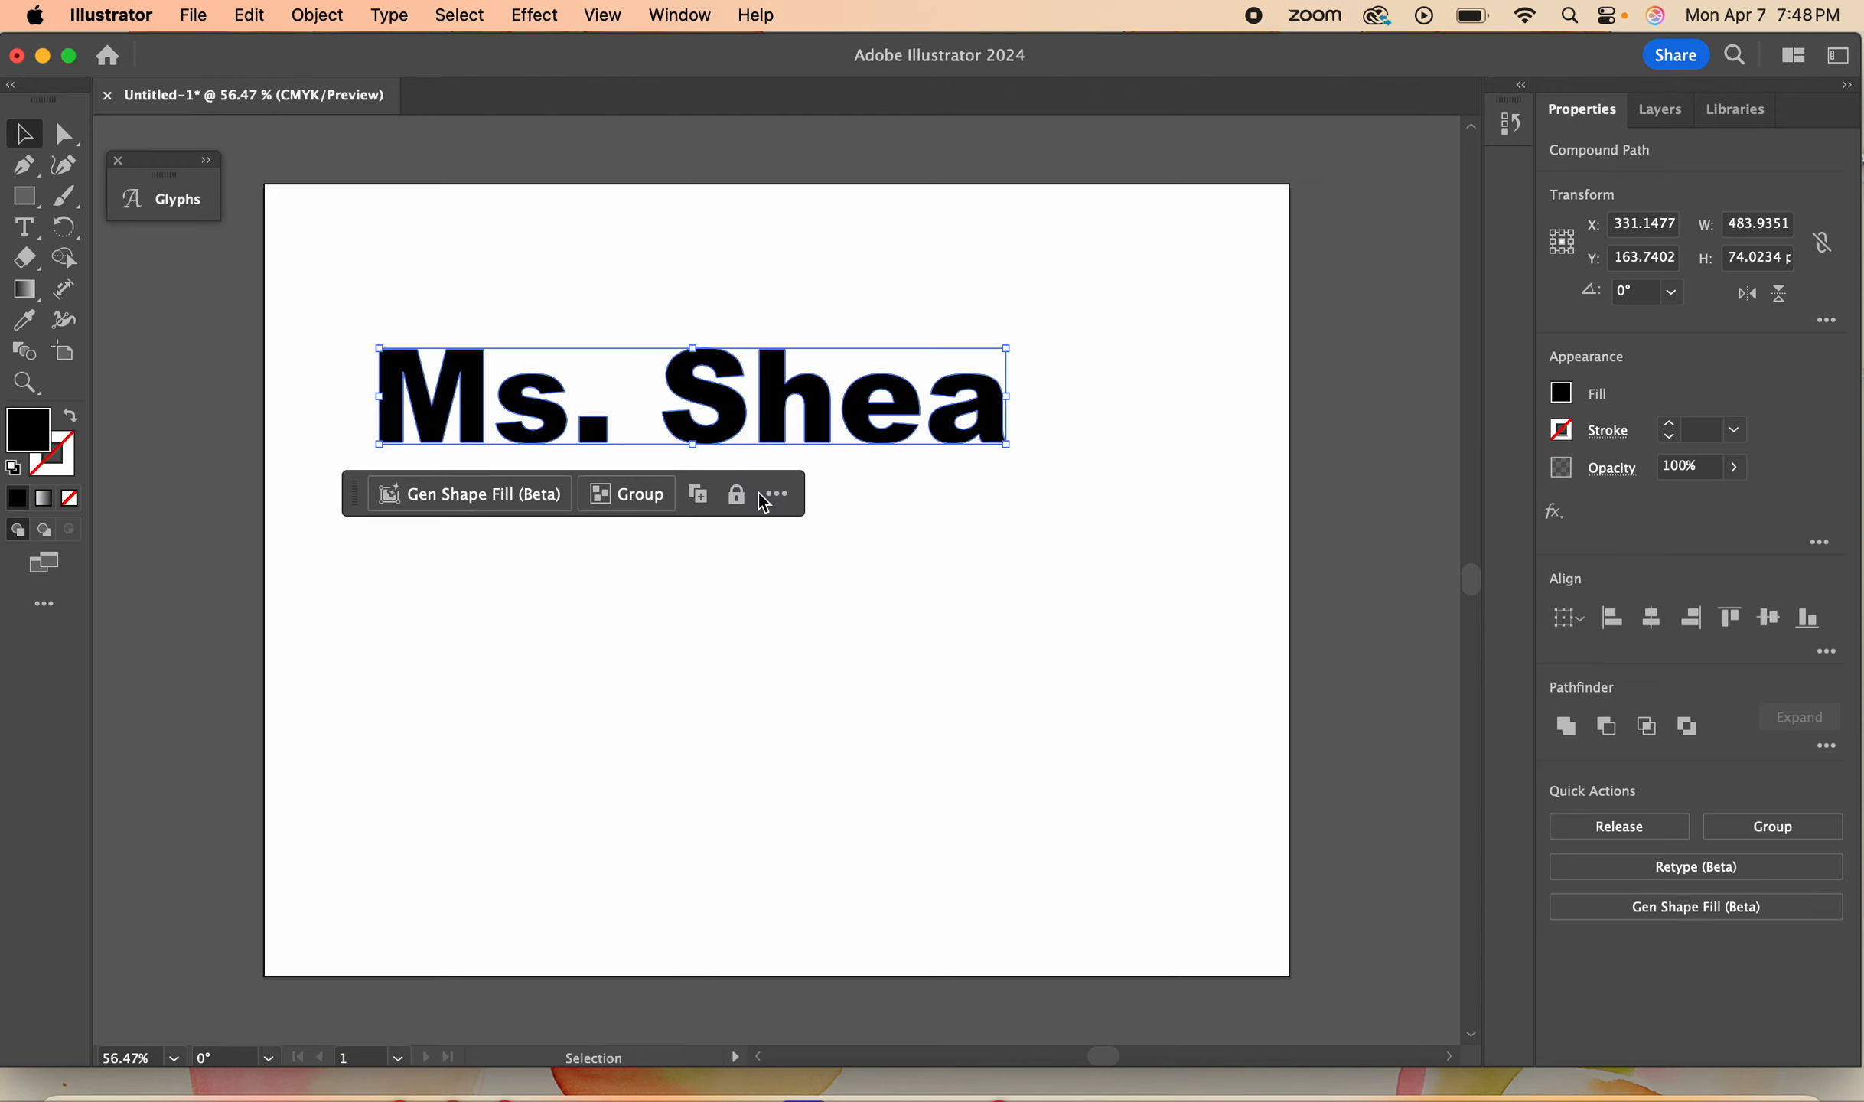
{"action": "left_click", "coordinate": [1082, 312]}
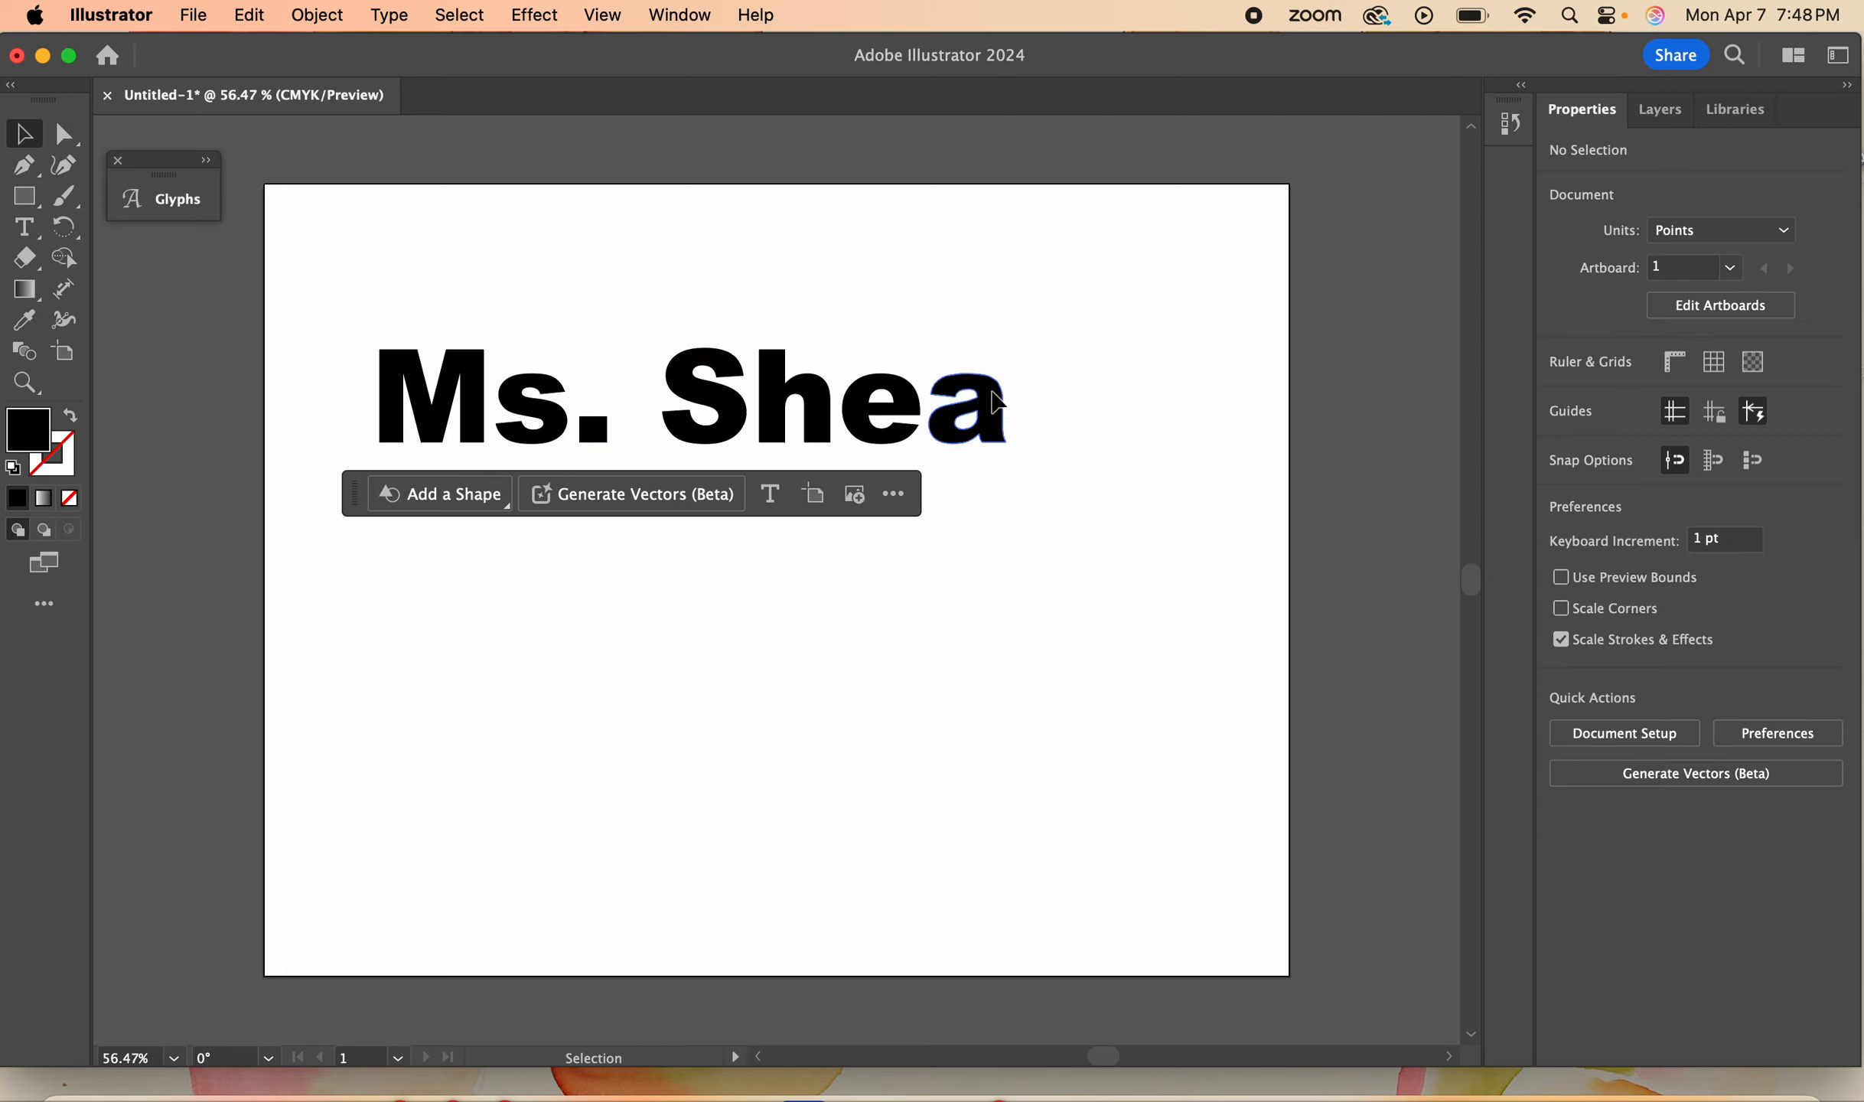
- Enlarge the capital S to about 114 × 123 pt and regroup the small letters beside it, with the e beneath the h
{"action": "left_click_drag", "start_coordinate": [997, 402], "coordinate": [1022, 379]}
{"action": "left_click_drag", "start_coordinate": [916, 425], "coordinate": [937, 384]}
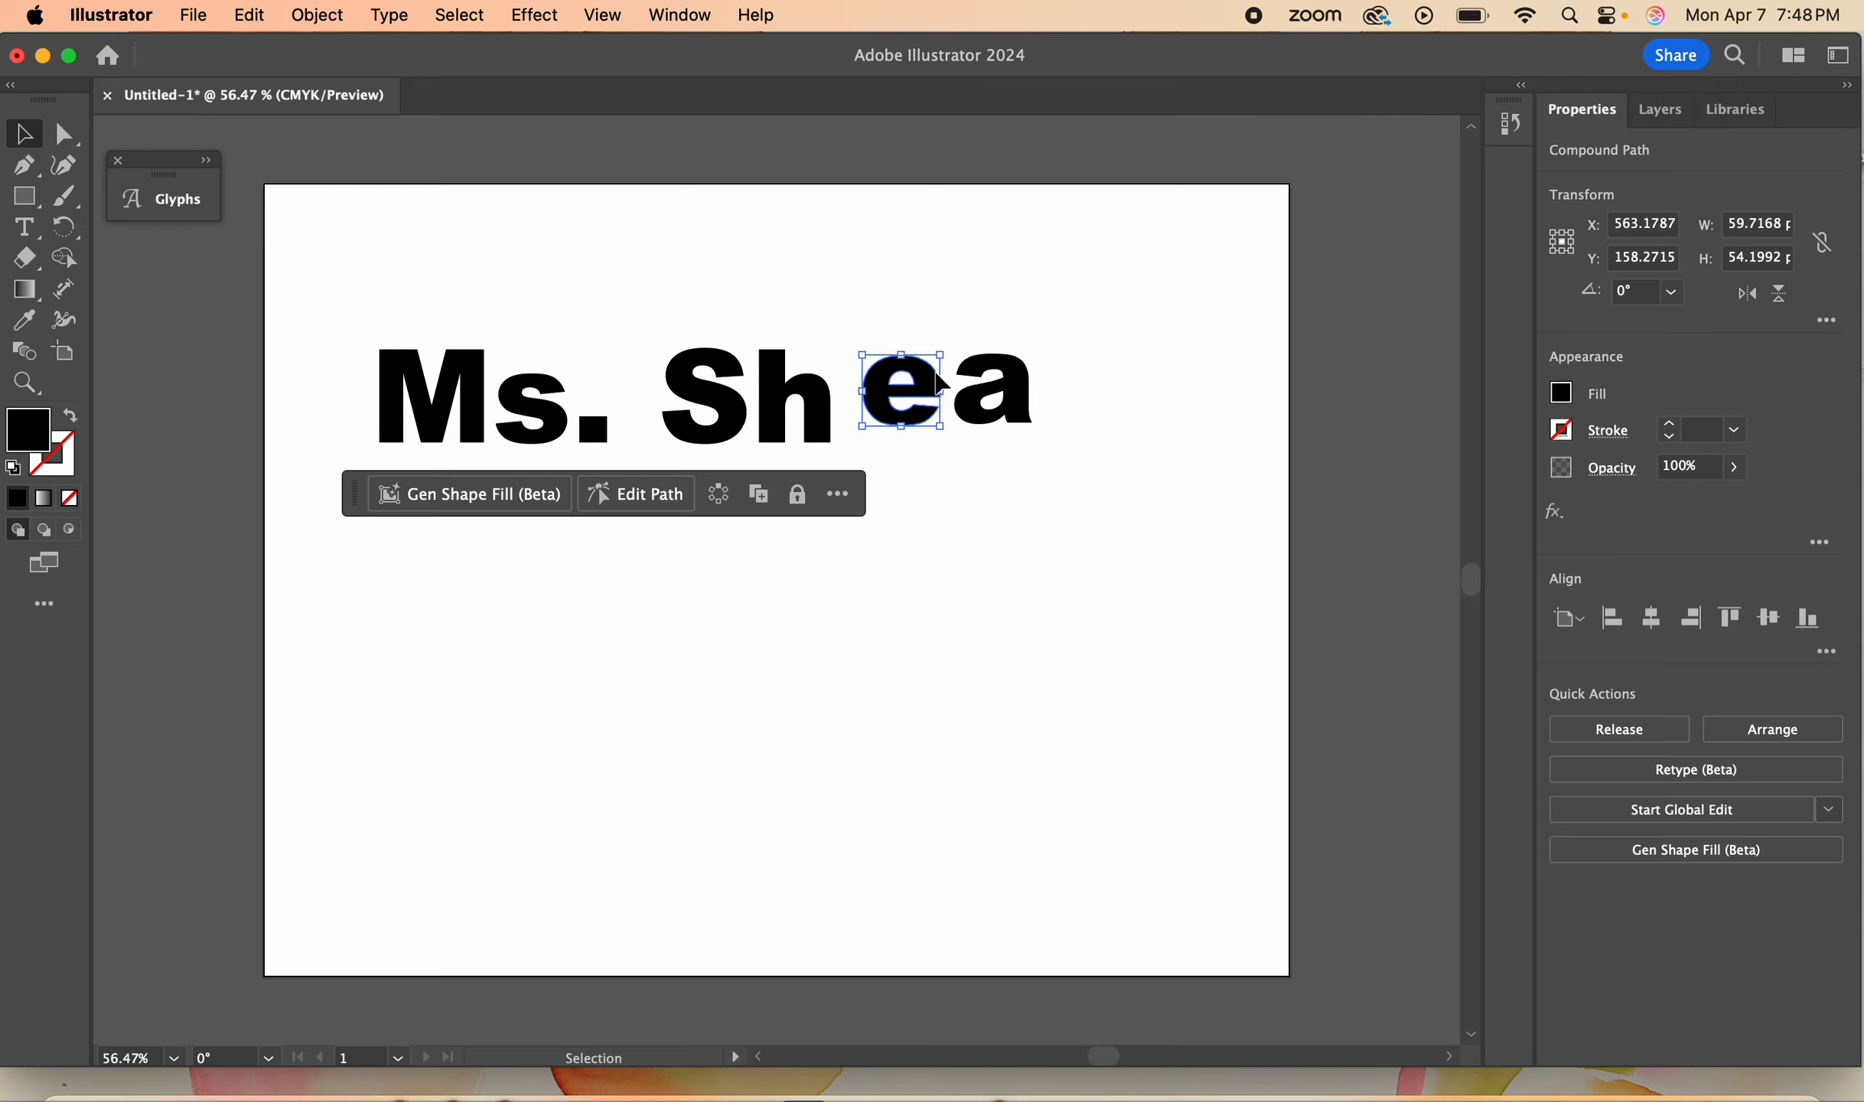
{"action": "left_click", "coordinate": [739, 413]}
{"action": "left_click_drag", "start_coordinate": [662, 348], "coordinate": [620, 309]}
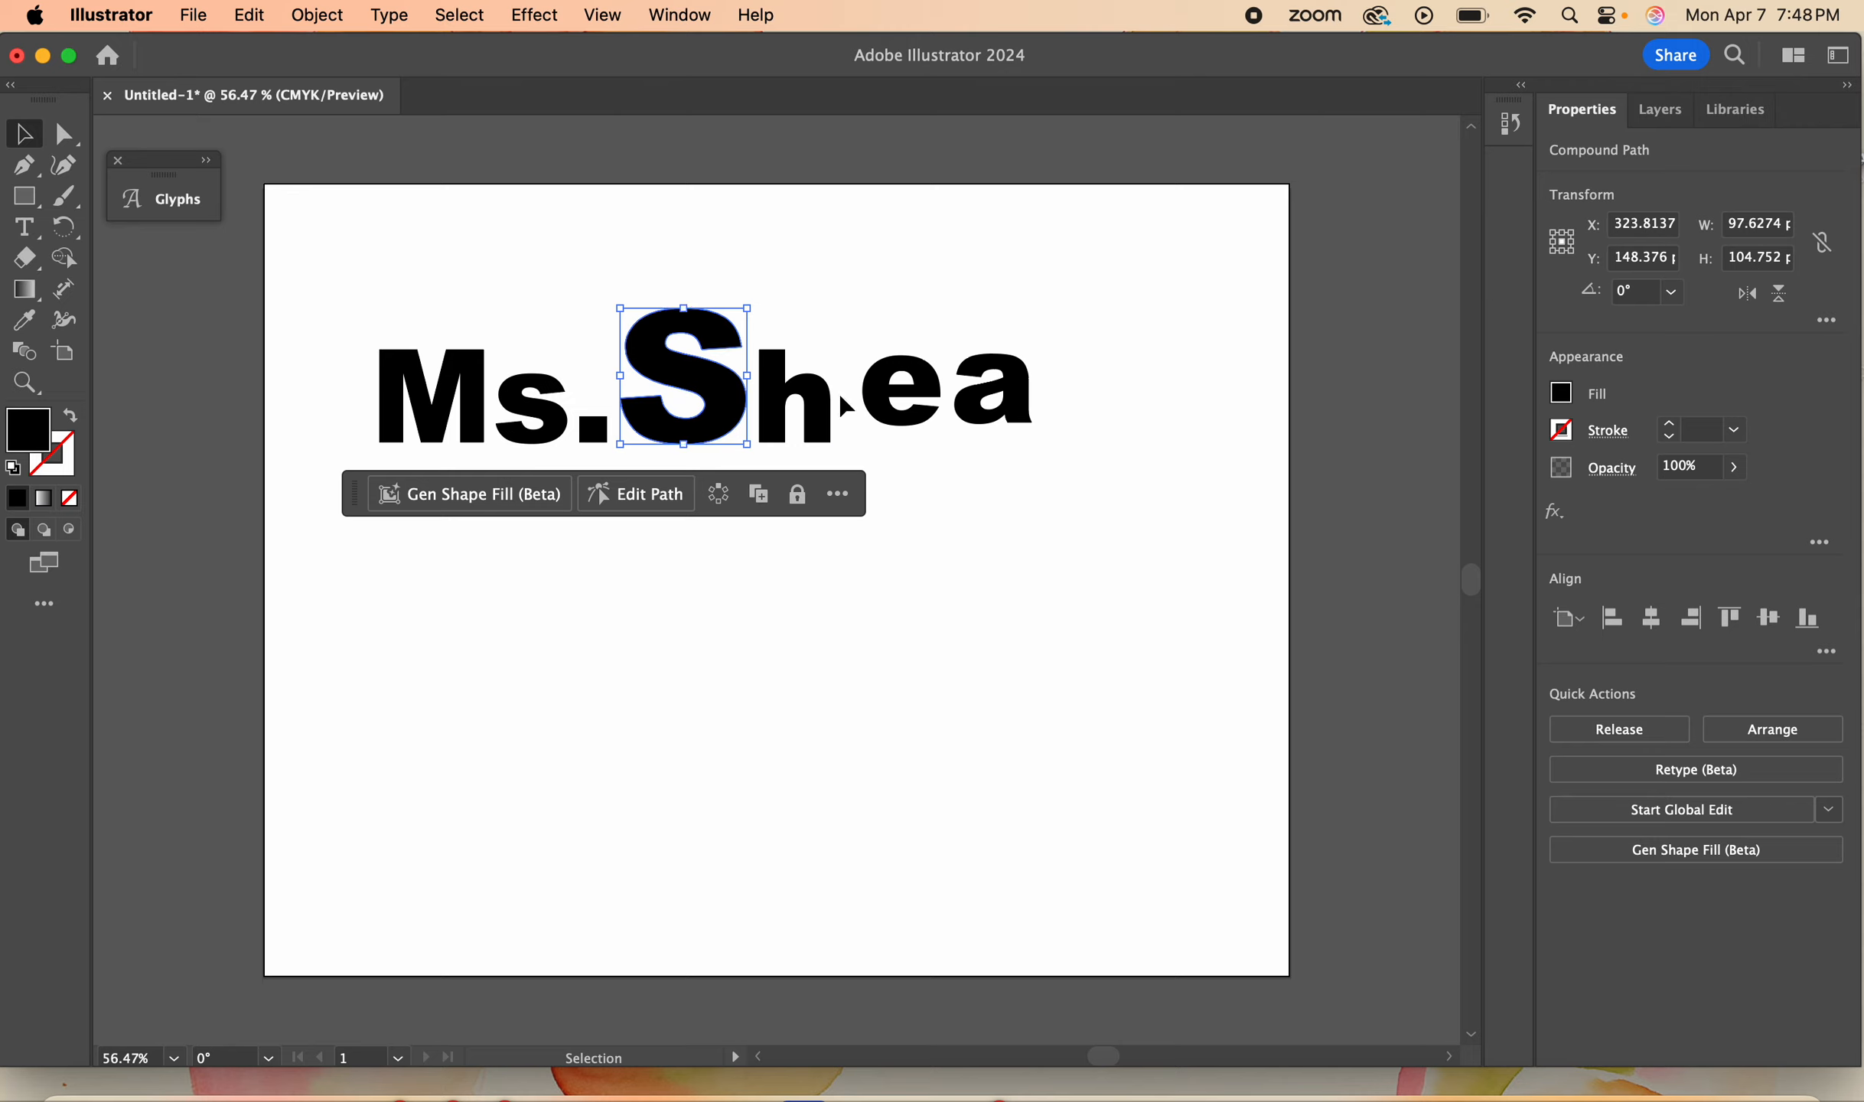
{"action": "left_click_drag", "start_coordinate": [809, 408], "coordinate": [844, 342]}
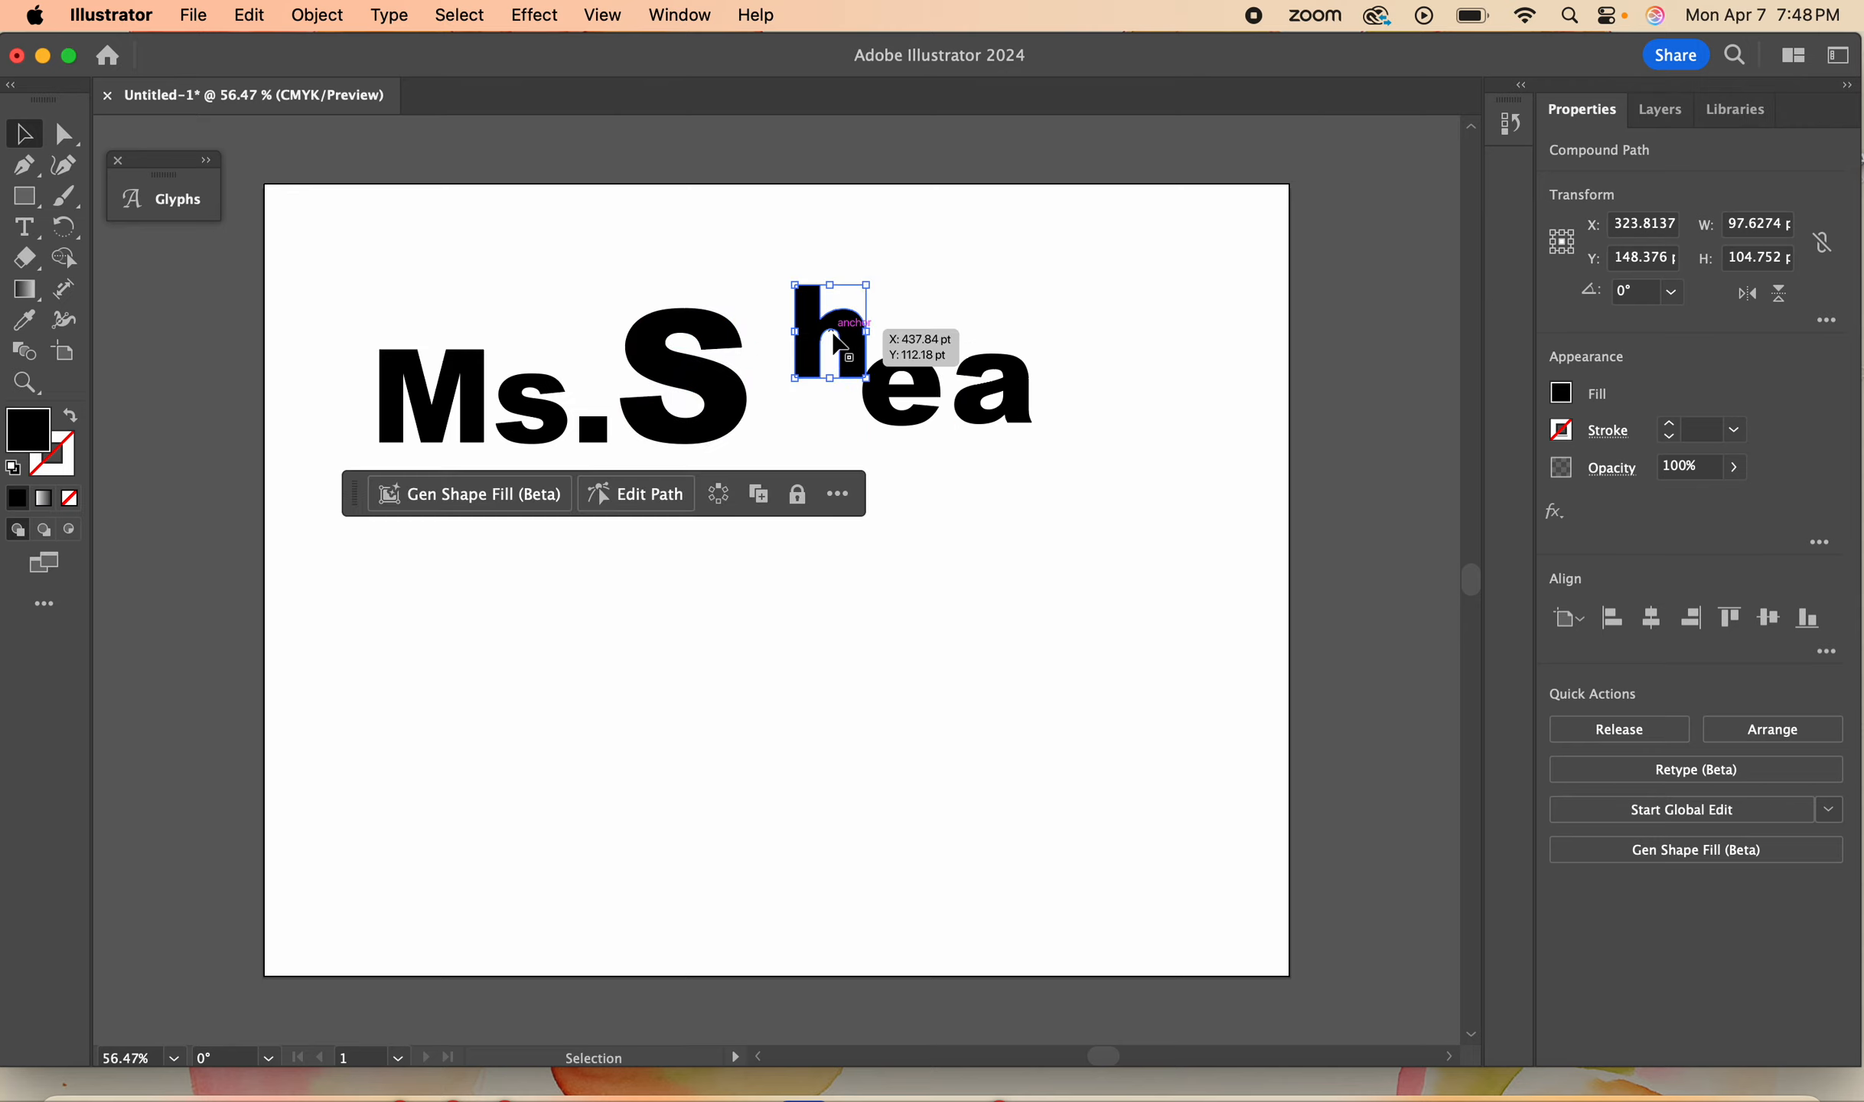
{"action": "left_click_drag", "start_coordinate": [708, 413], "coordinate": [636, 443]}
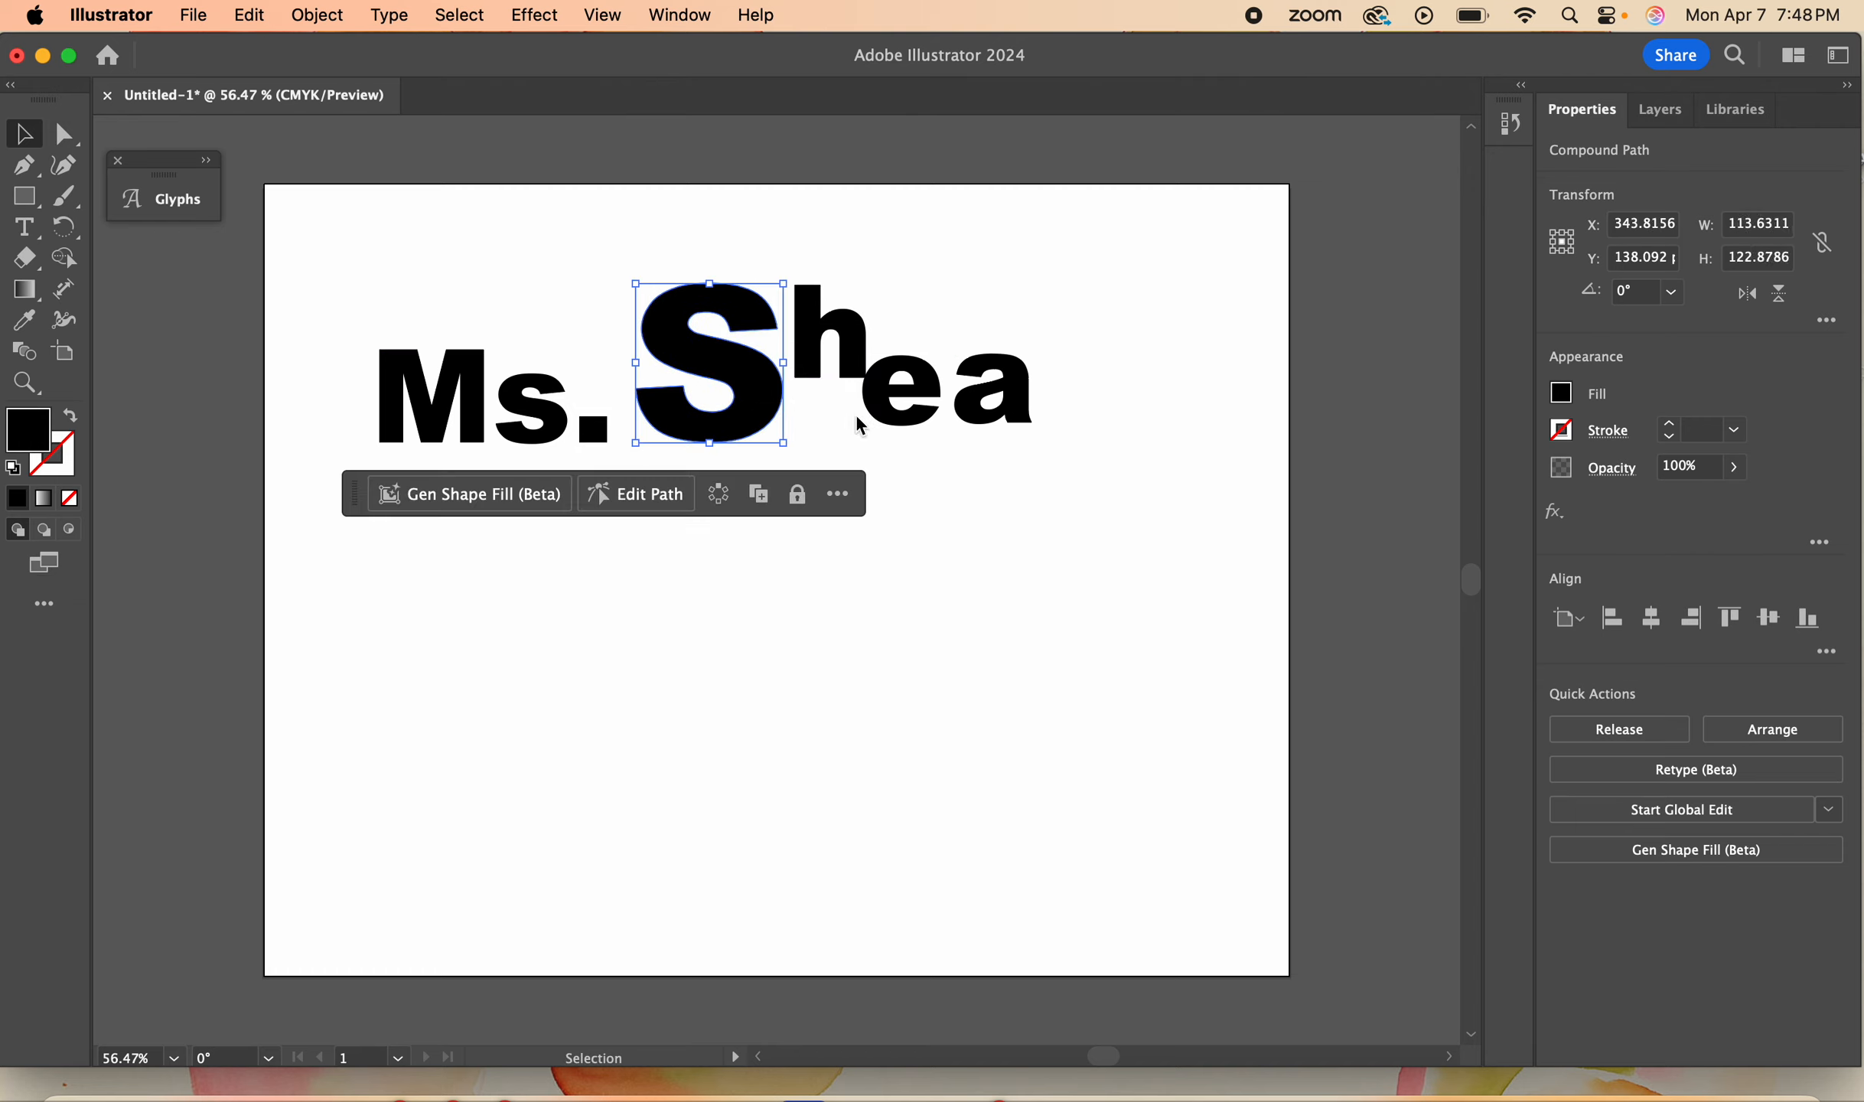
{"action": "left_click_drag", "start_coordinate": [918, 392], "coordinate": [854, 415]}
{"action": "left_click_drag", "start_coordinate": [1015, 394], "coordinate": [957, 396]}
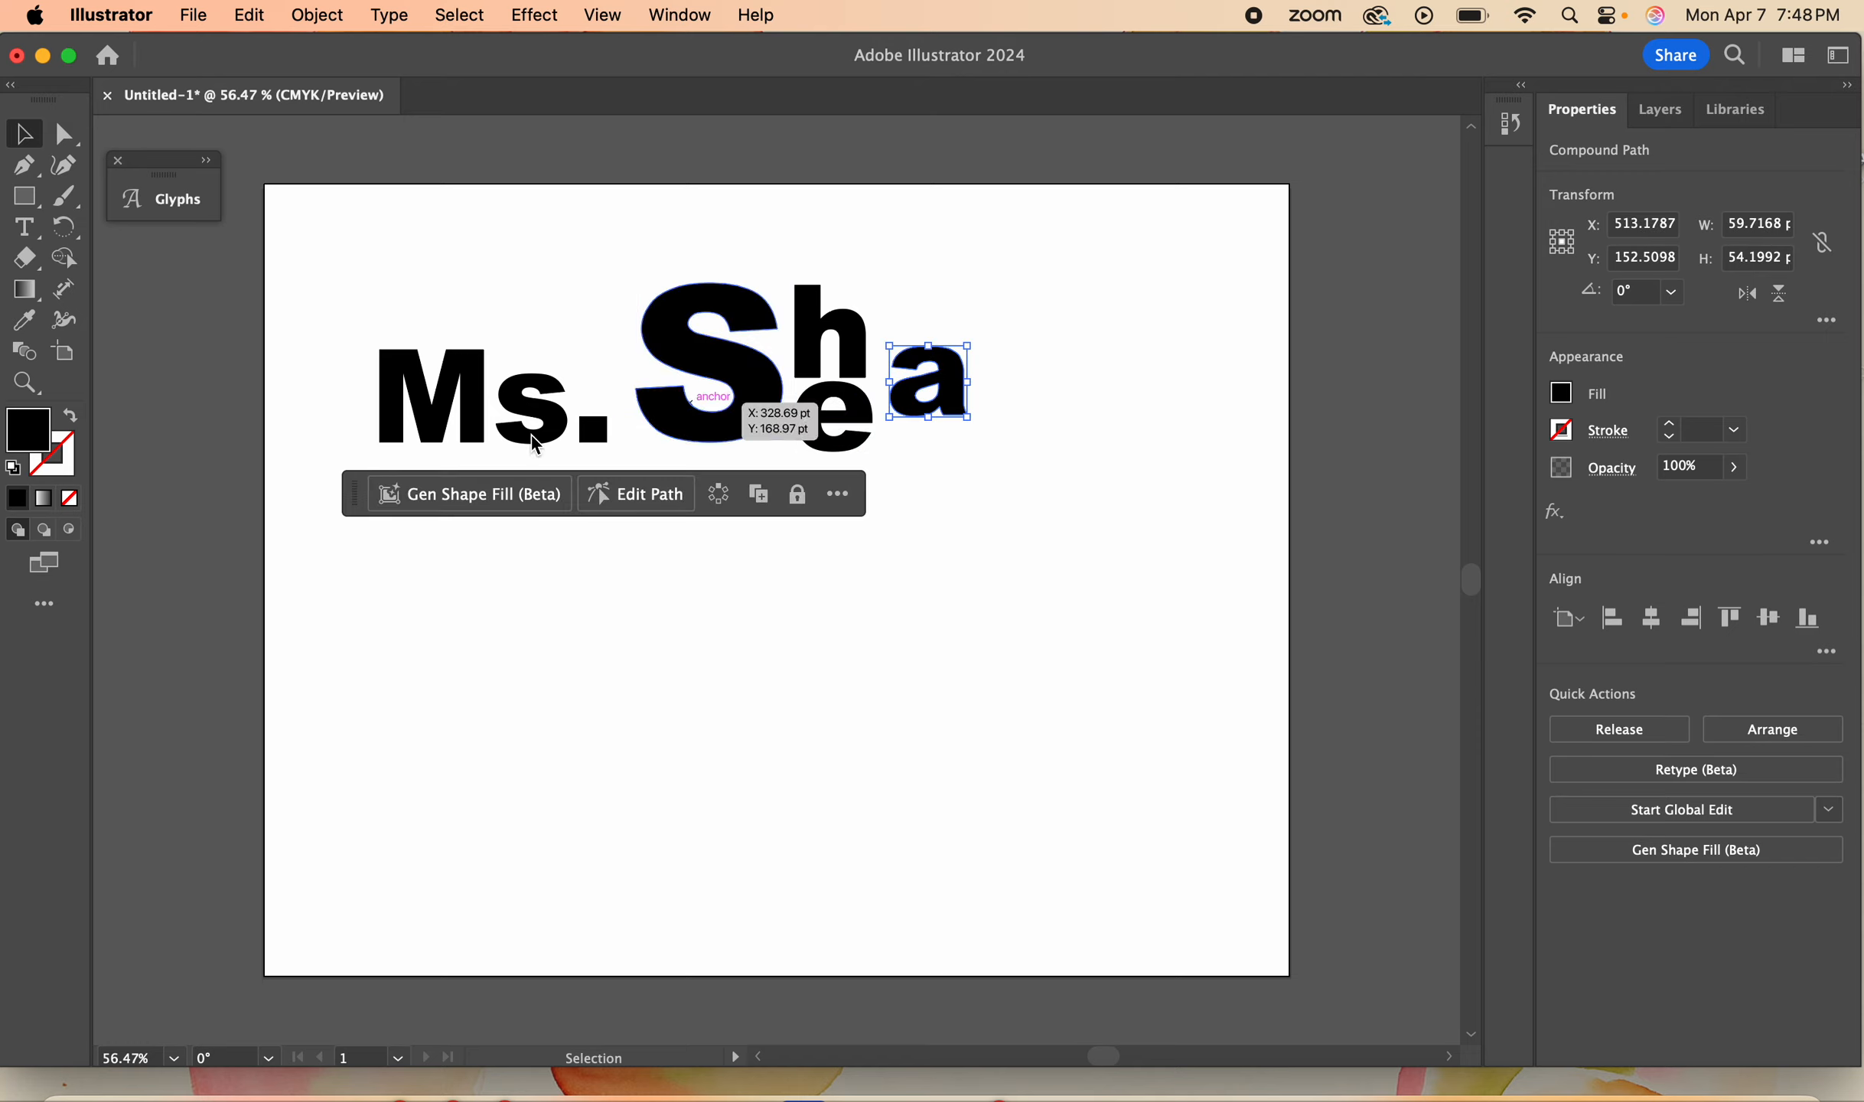
- Enlarge the M to about 118 × 123 pt and move the a and e into a raised row after the h
{"action": "left_click", "coordinate": [429, 412]}
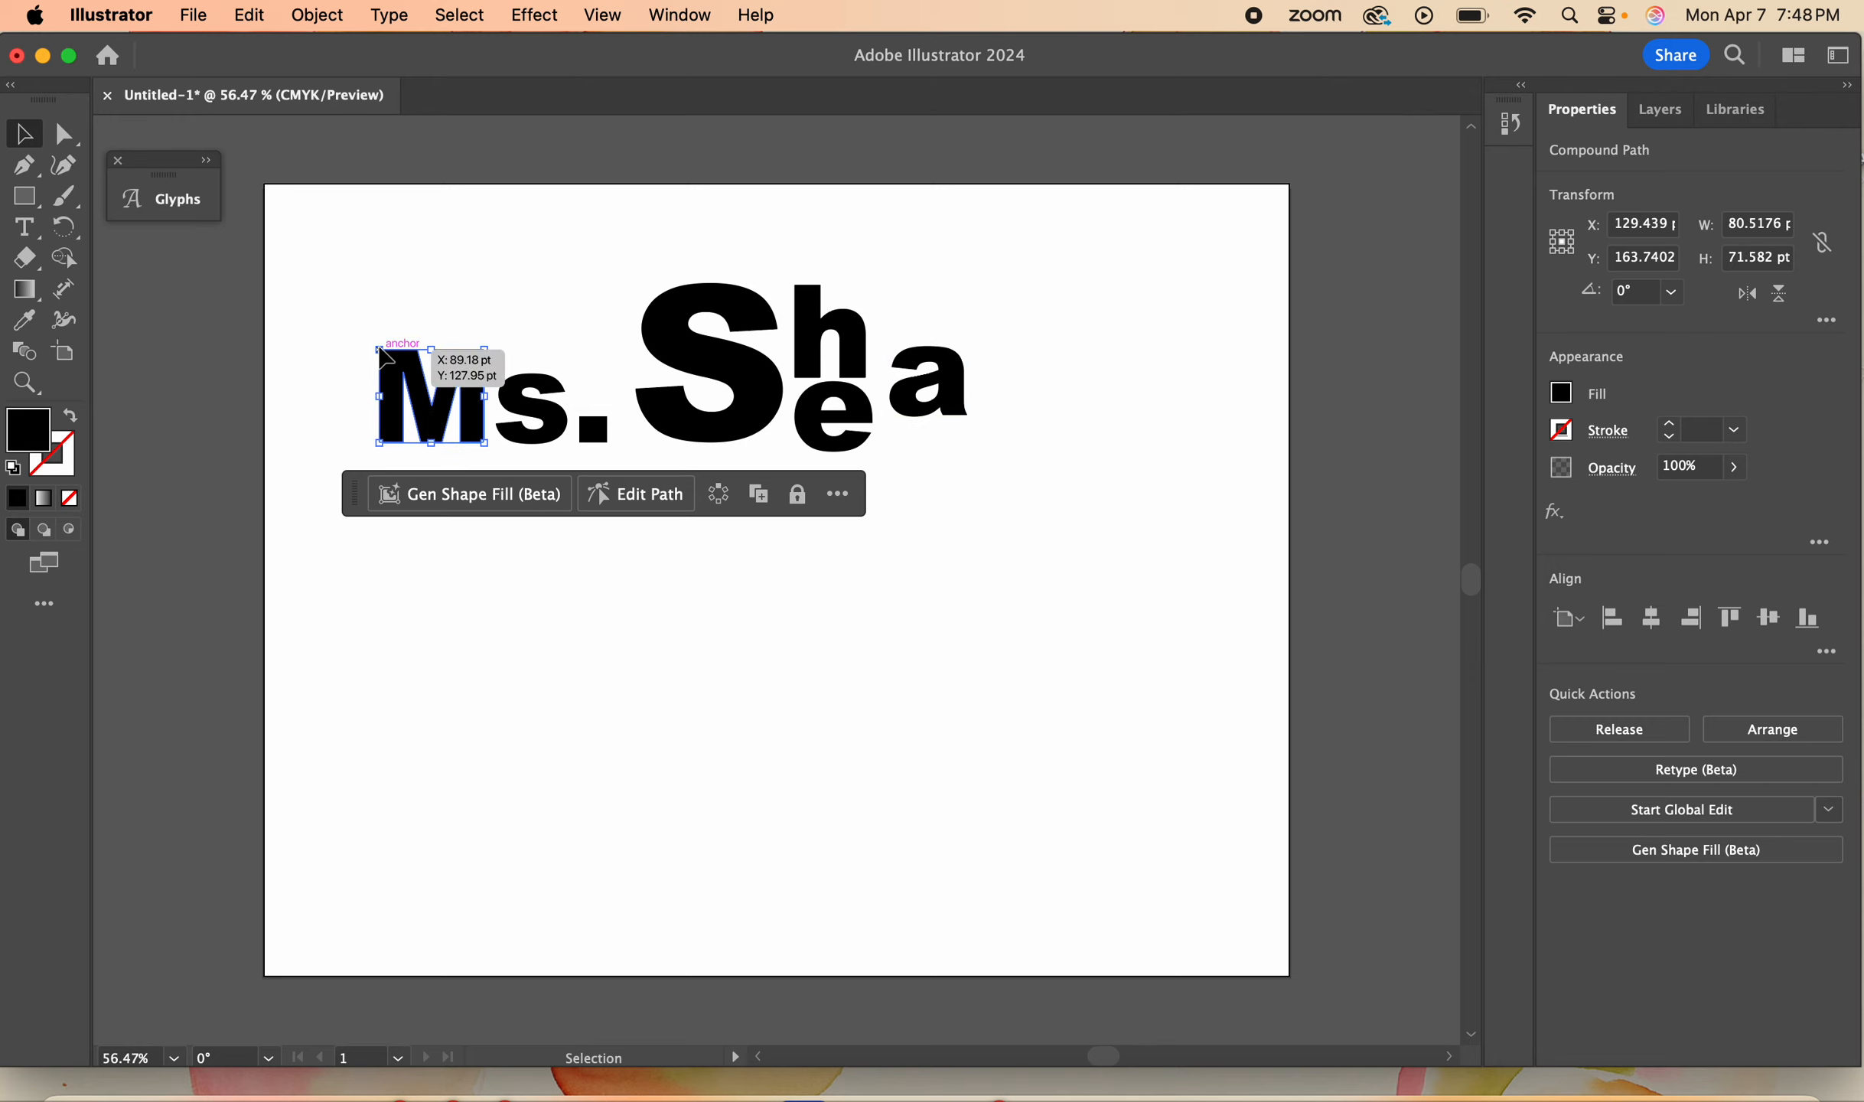
{"action": "left_click_drag", "start_coordinate": [383, 354], "coordinate": [333, 283]}
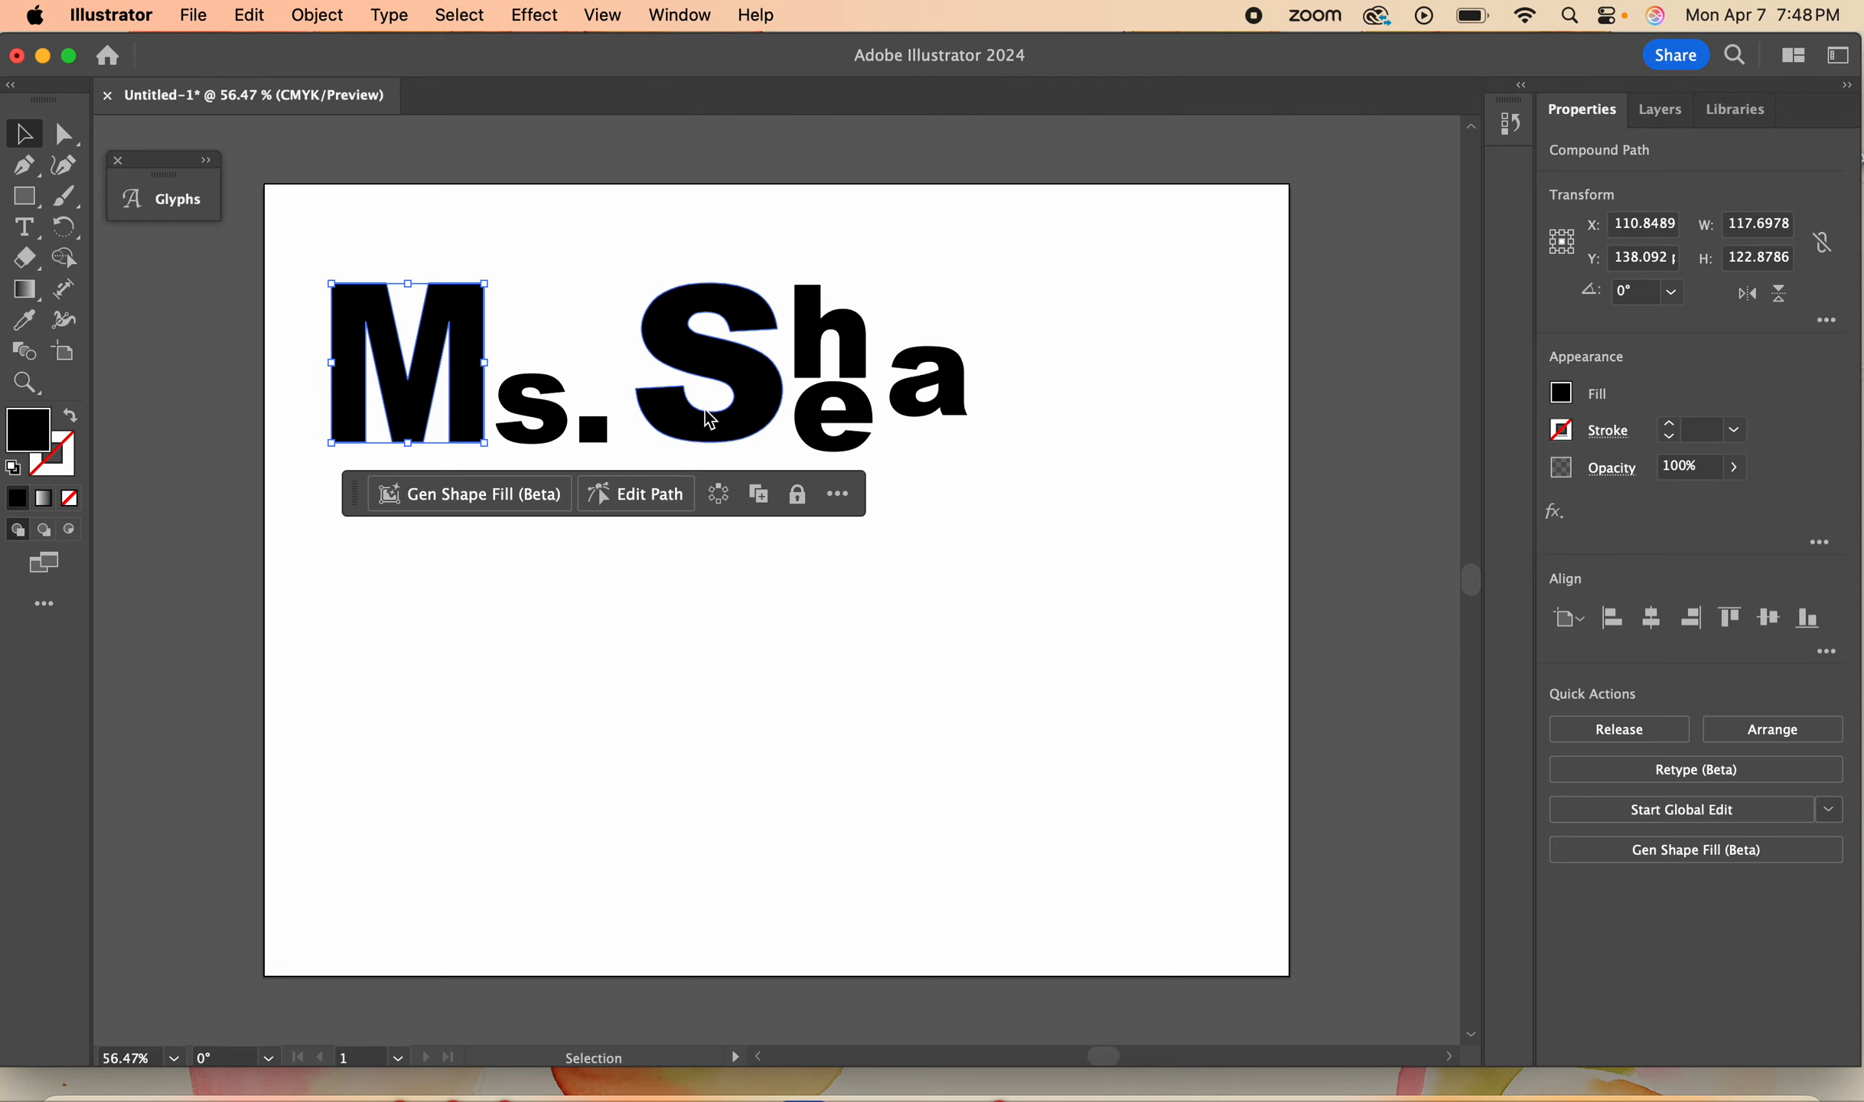
{"action": "left_click", "coordinate": [740, 423]}
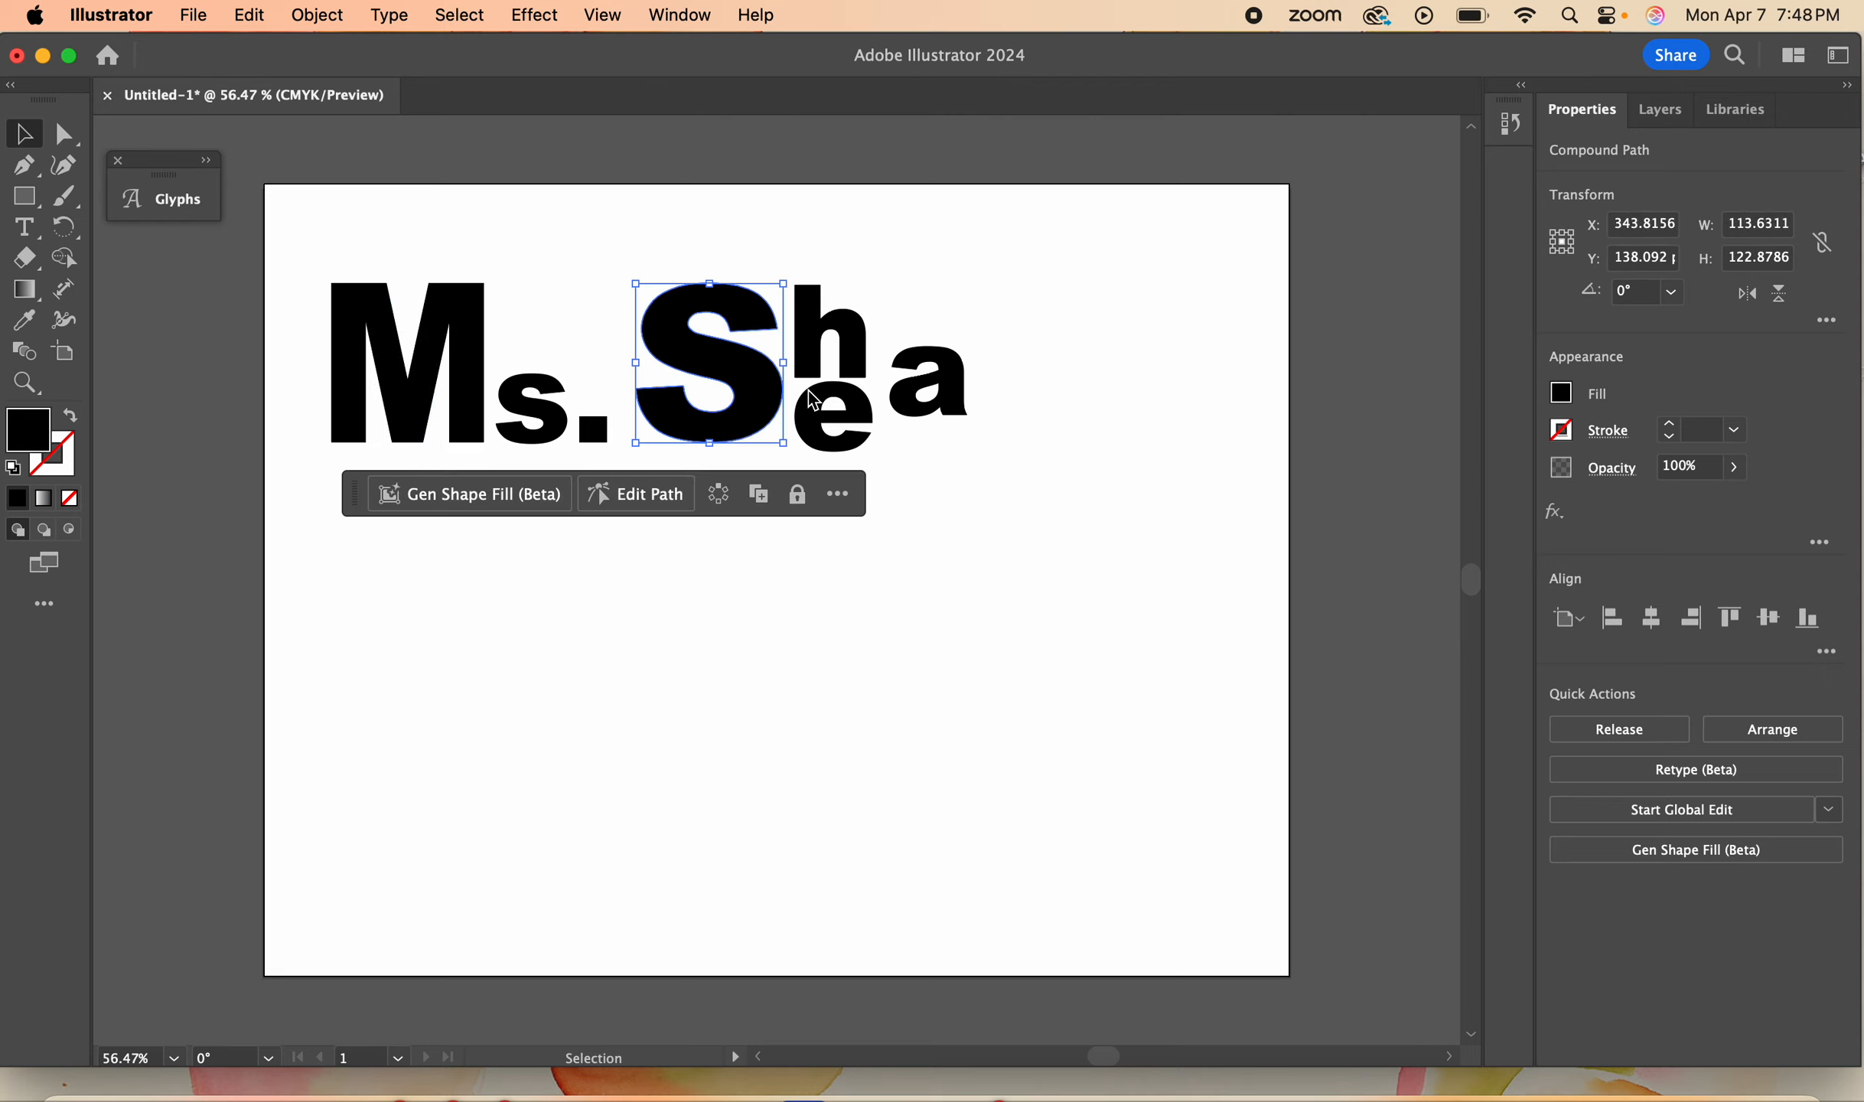
{"action": "left_click_drag", "start_coordinate": [953, 393], "coordinate": [1029, 368]}
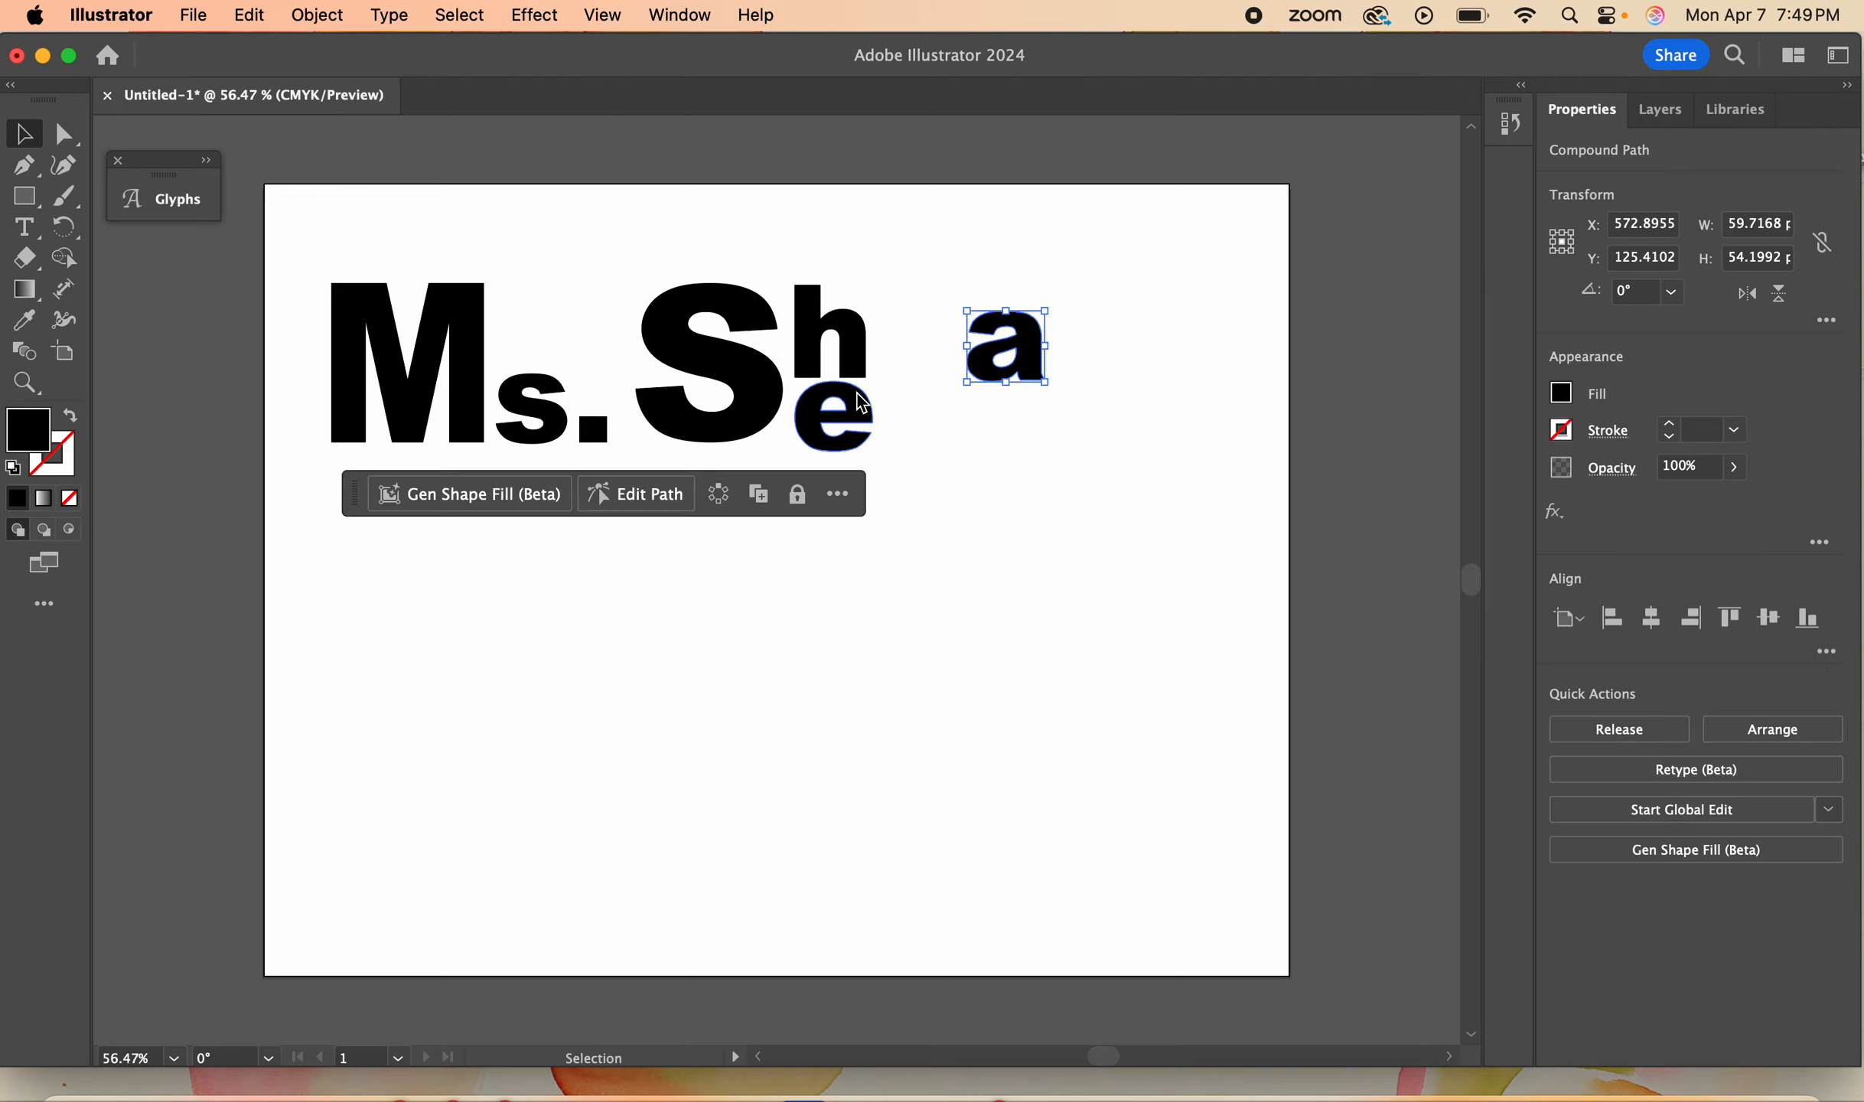
{"action": "left_click_drag", "start_coordinate": [871, 419], "coordinate": [955, 336]}
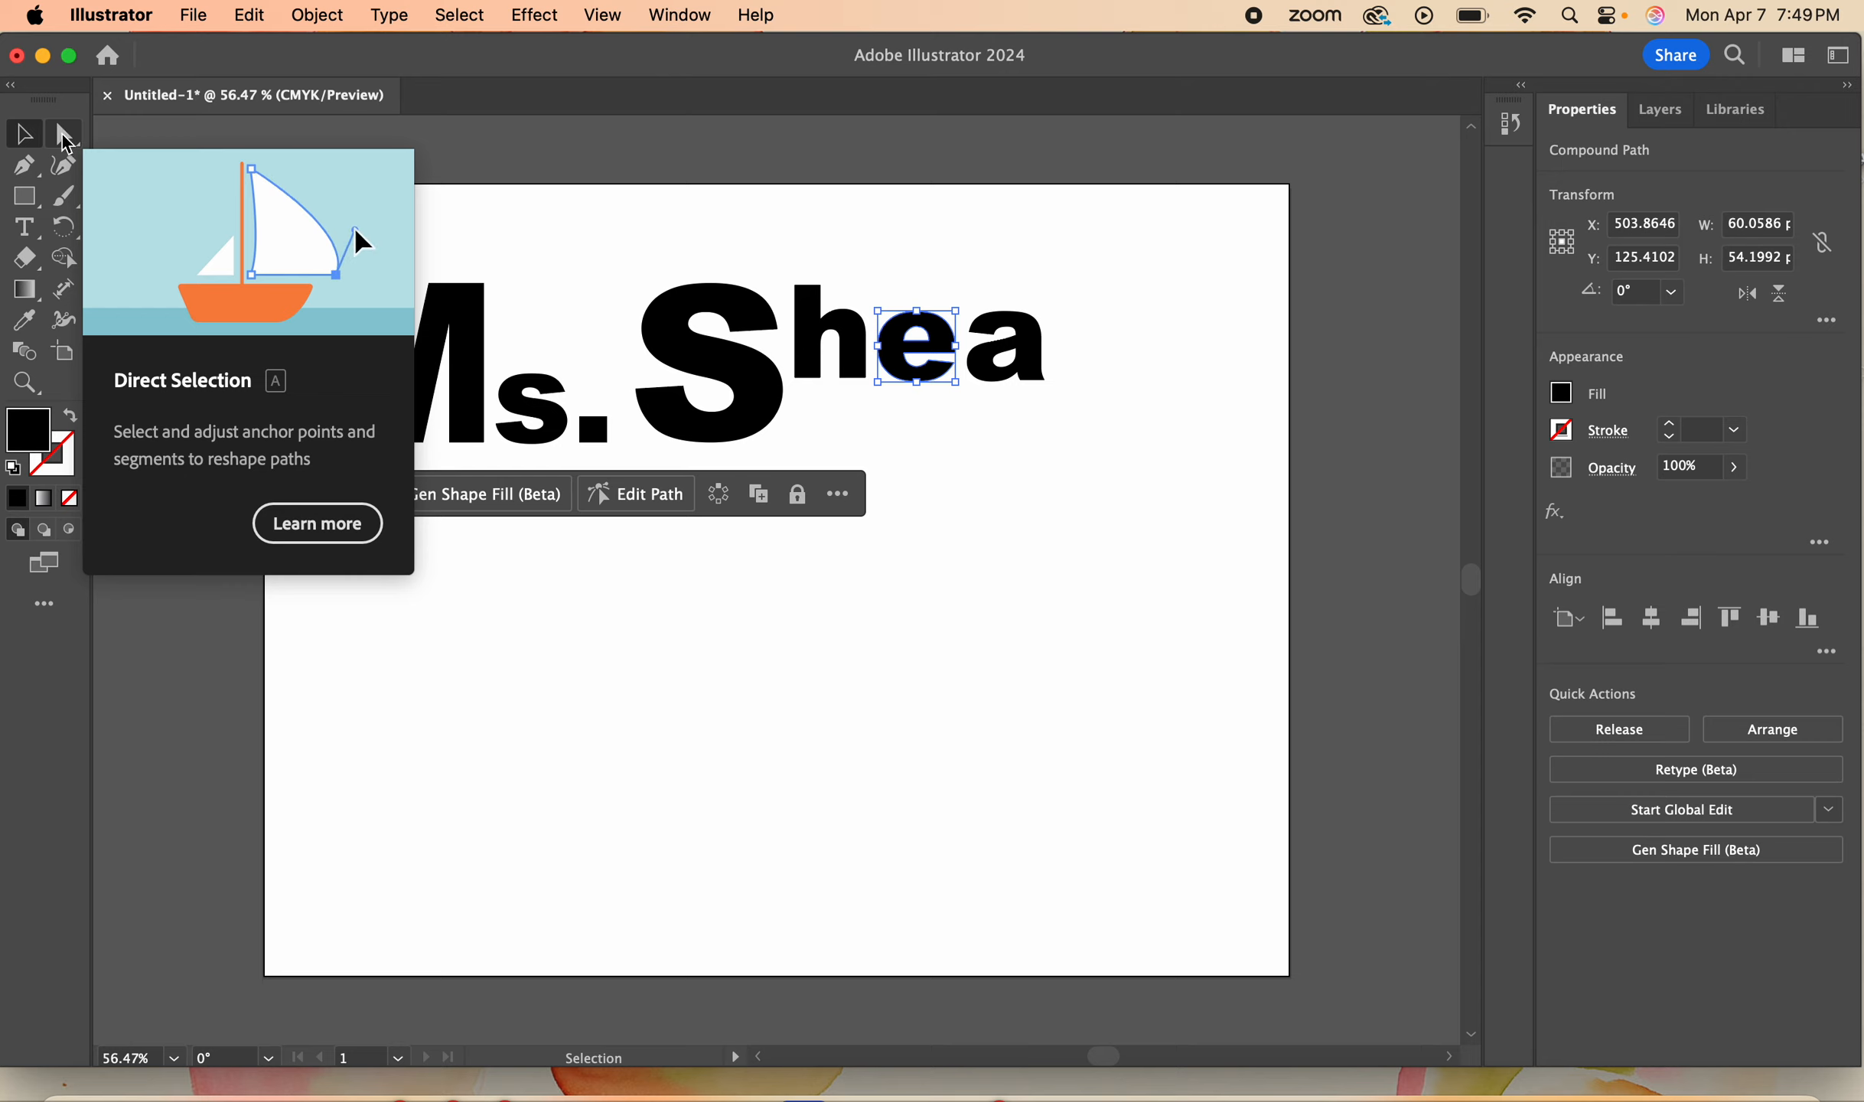
- Try stretching one lower corner anchor of the h downward with Direct Selection, and undo it
{"action": "left_click", "coordinate": [66, 138]}
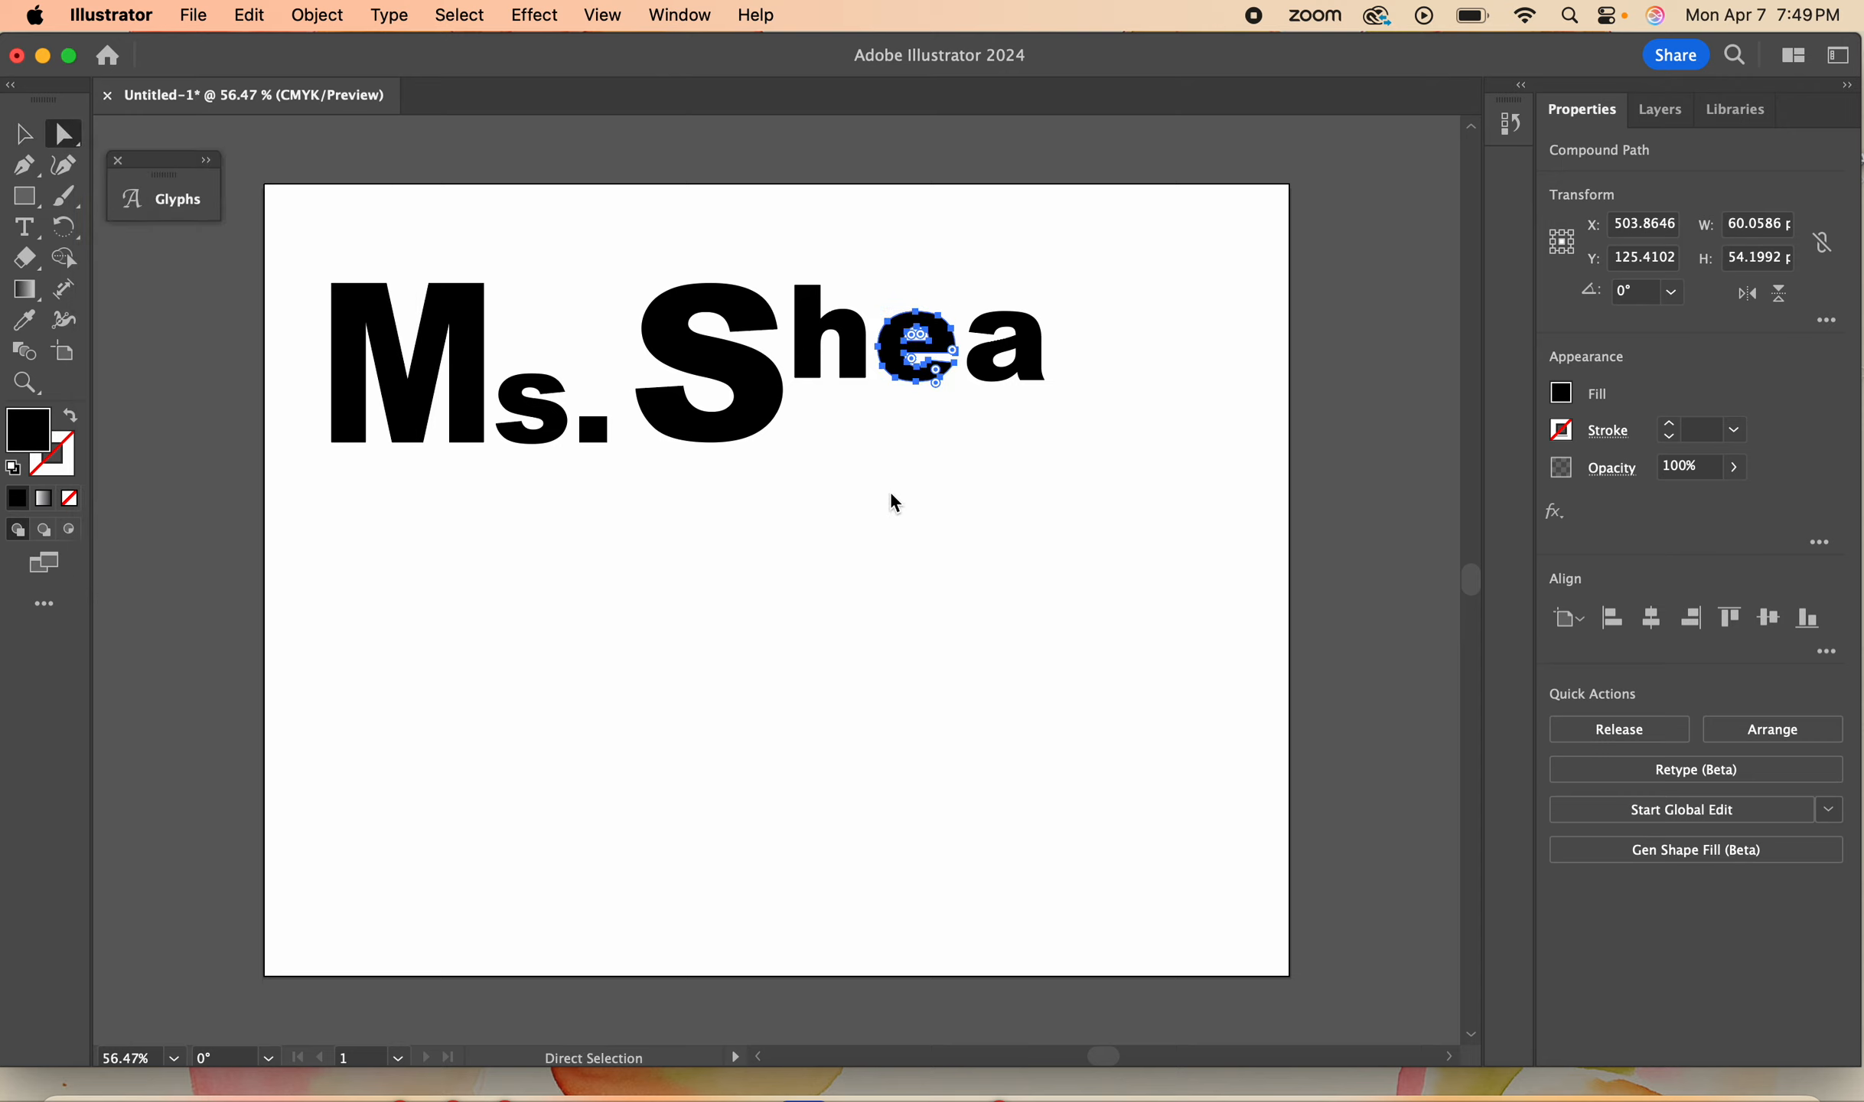
{"action": "left_click", "coordinate": [840, 421]}
{"action": "left_click", "coordinate": [854, 353]}
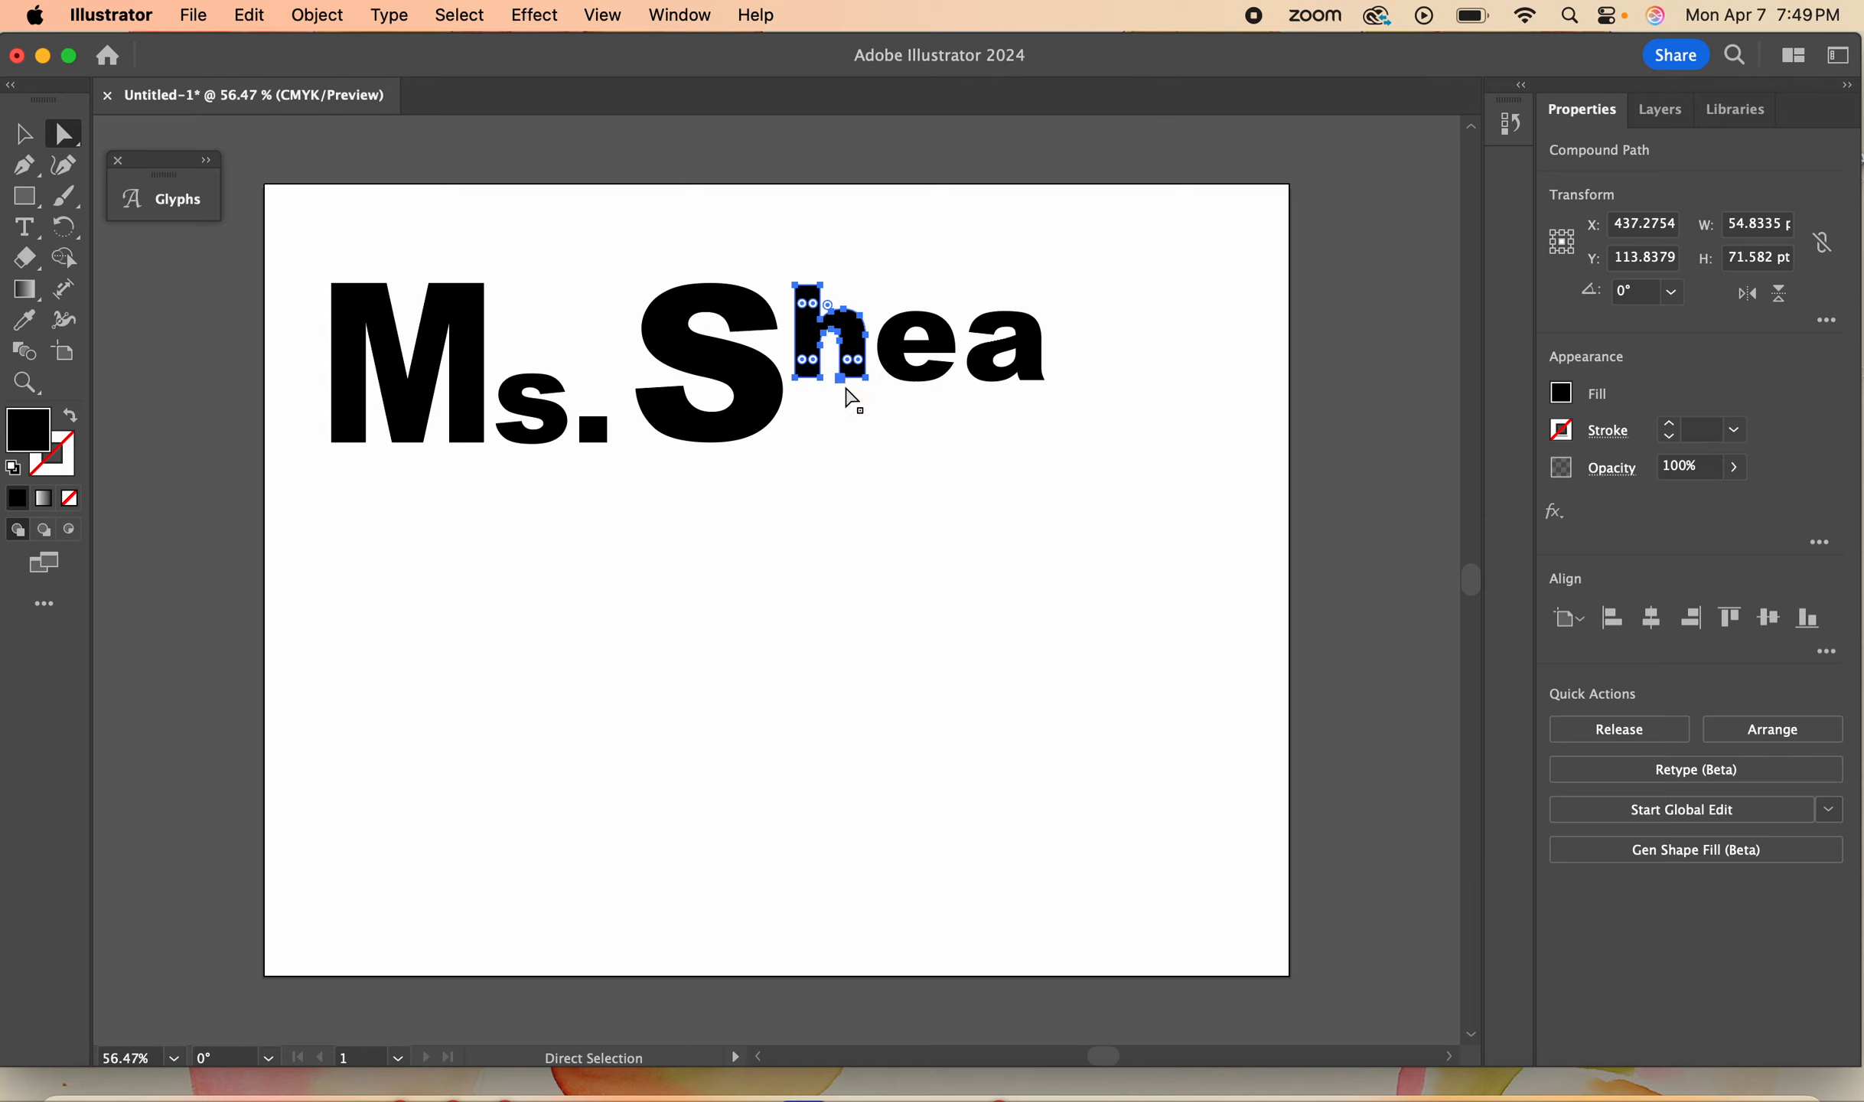
{"action": "left_click", "coordinate": [869, 386]}
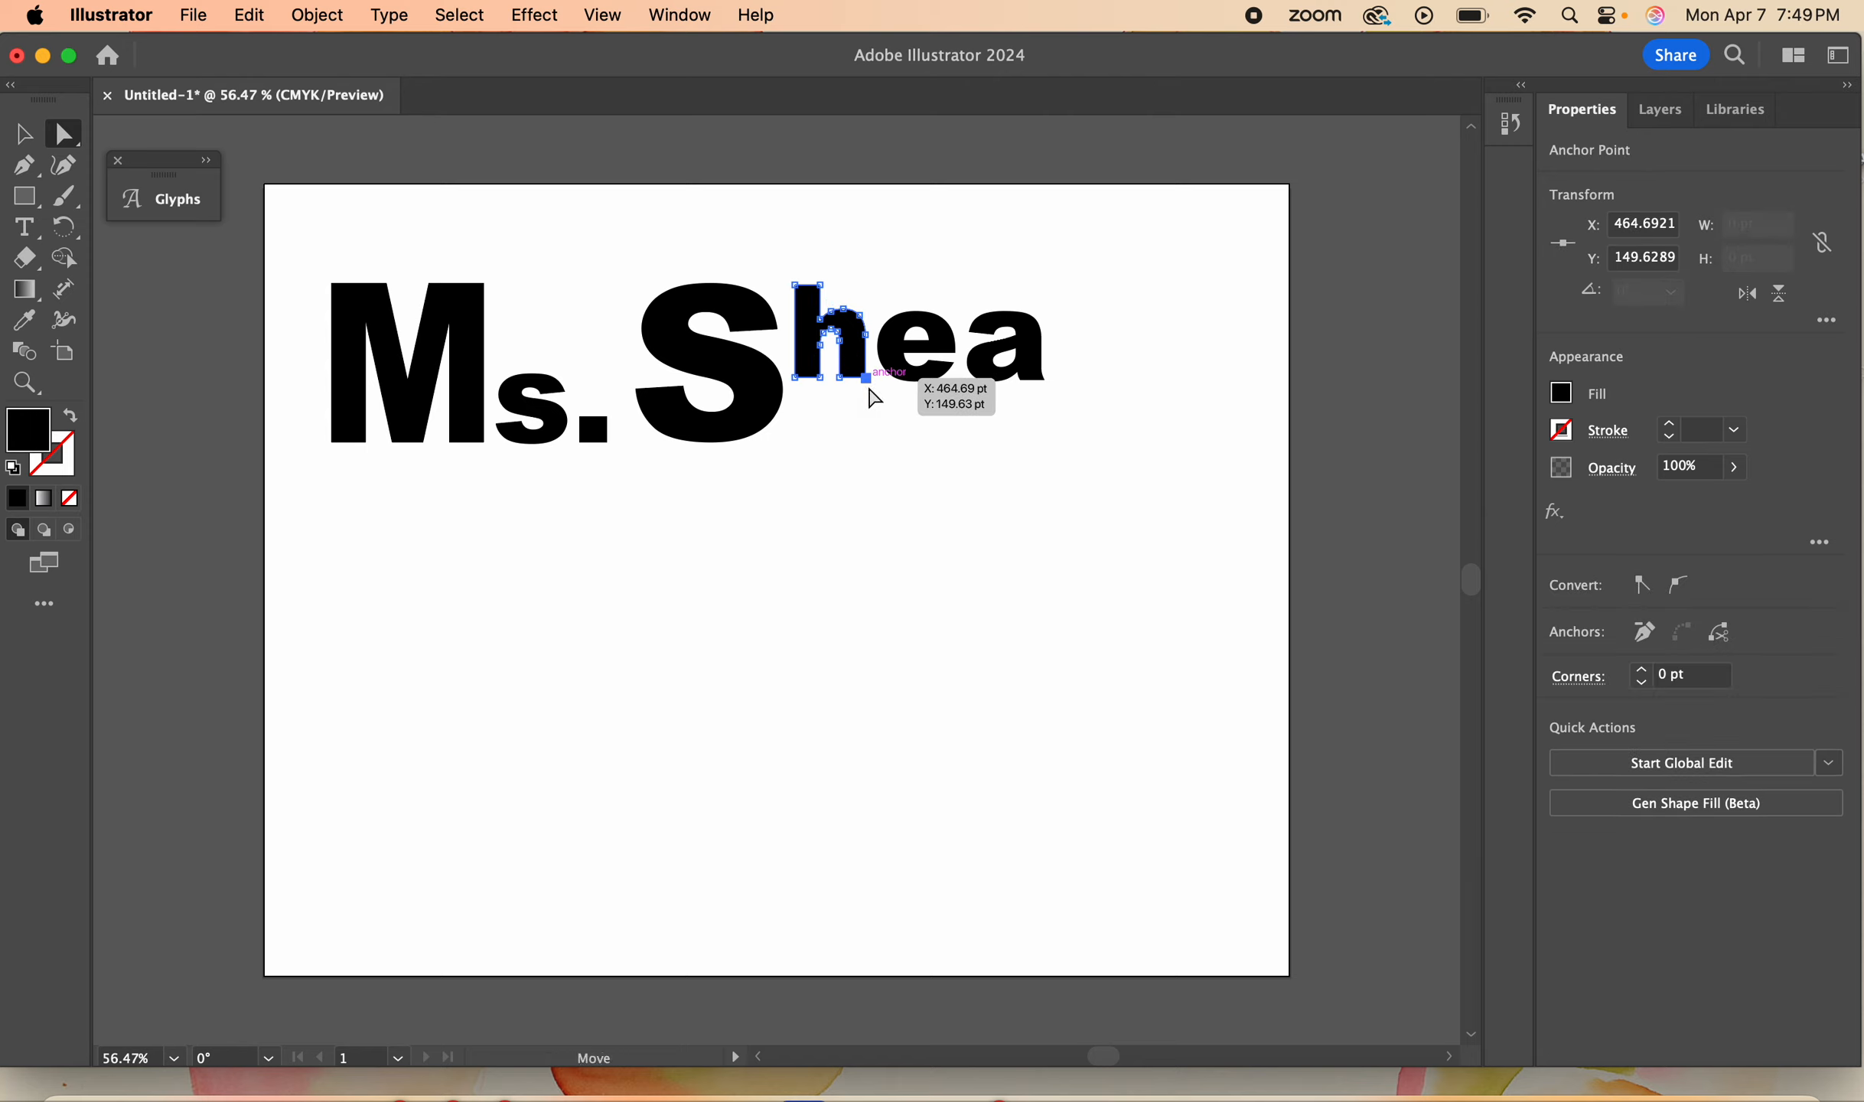
{"action": "left_click_drag", "start_coordinate": [872, 391], "coordinate": [894, 457]}
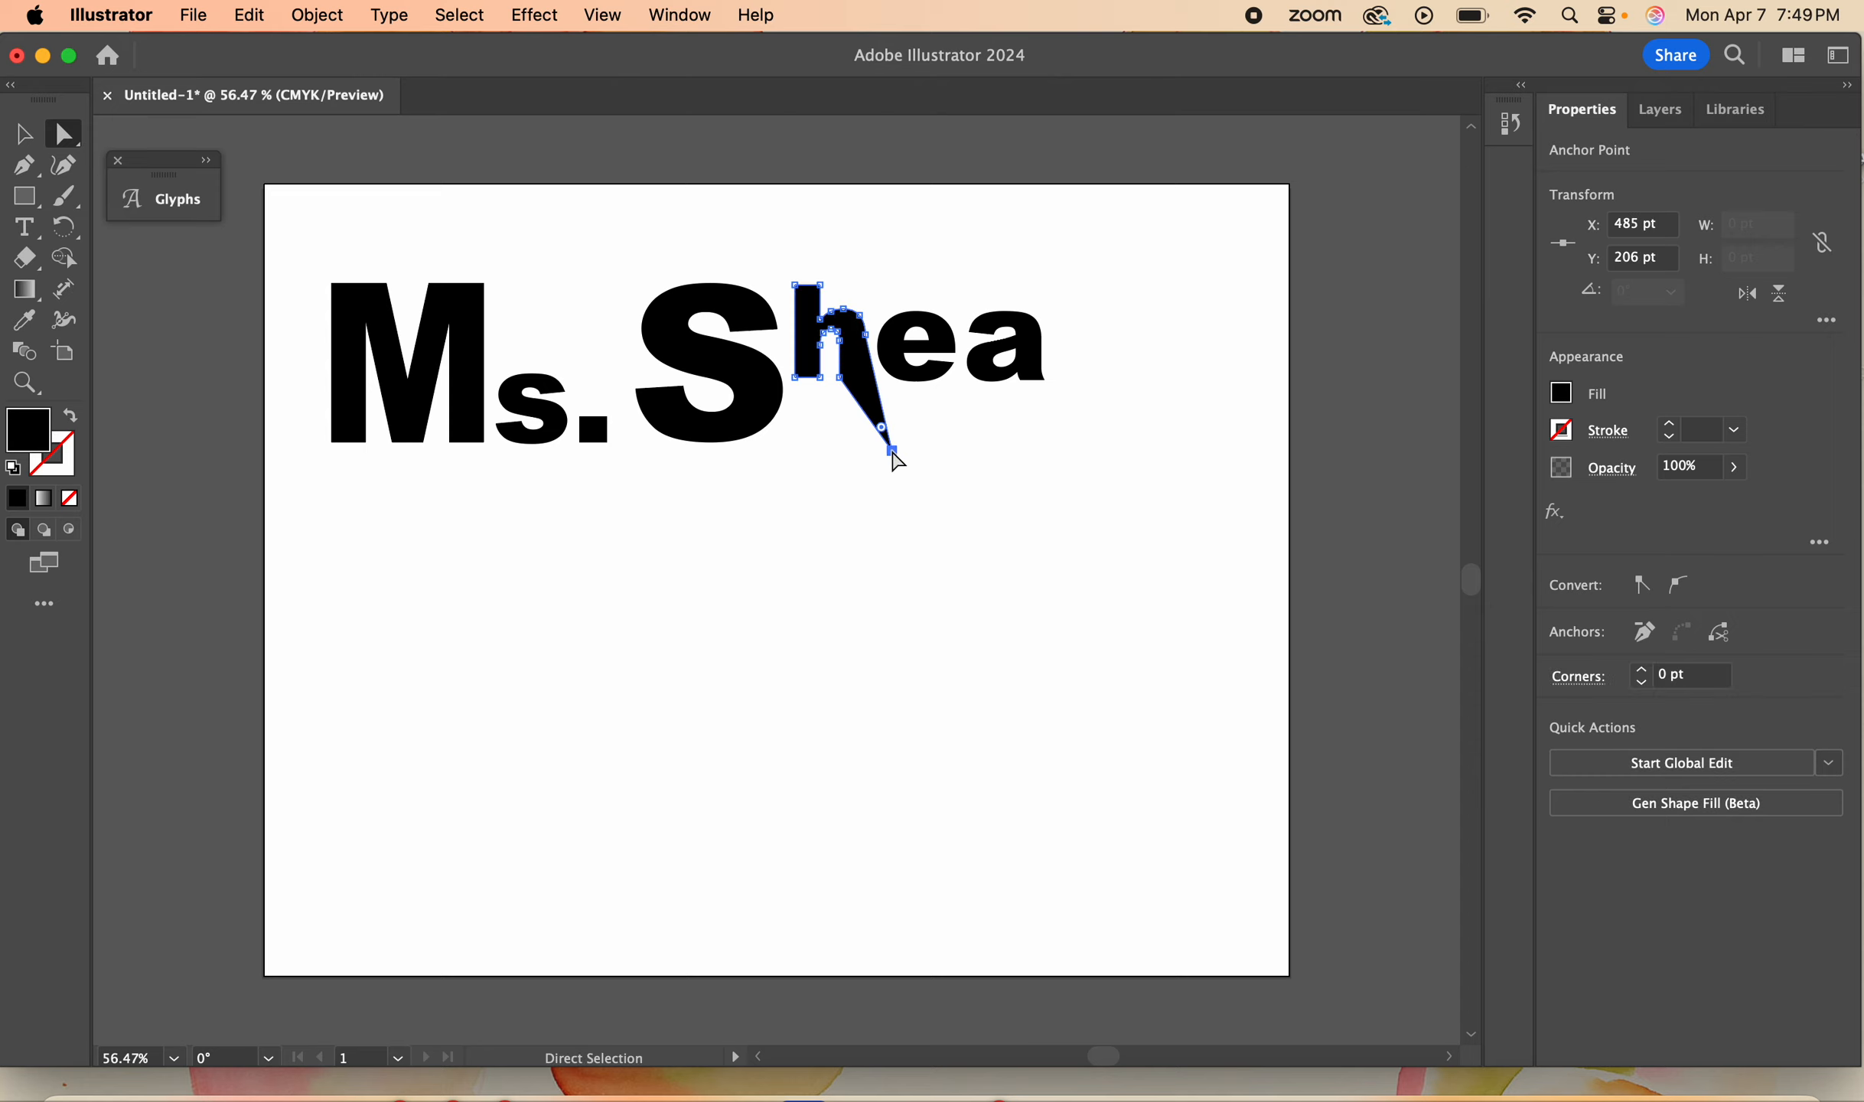
{"action": "key", "text": "super+z"}
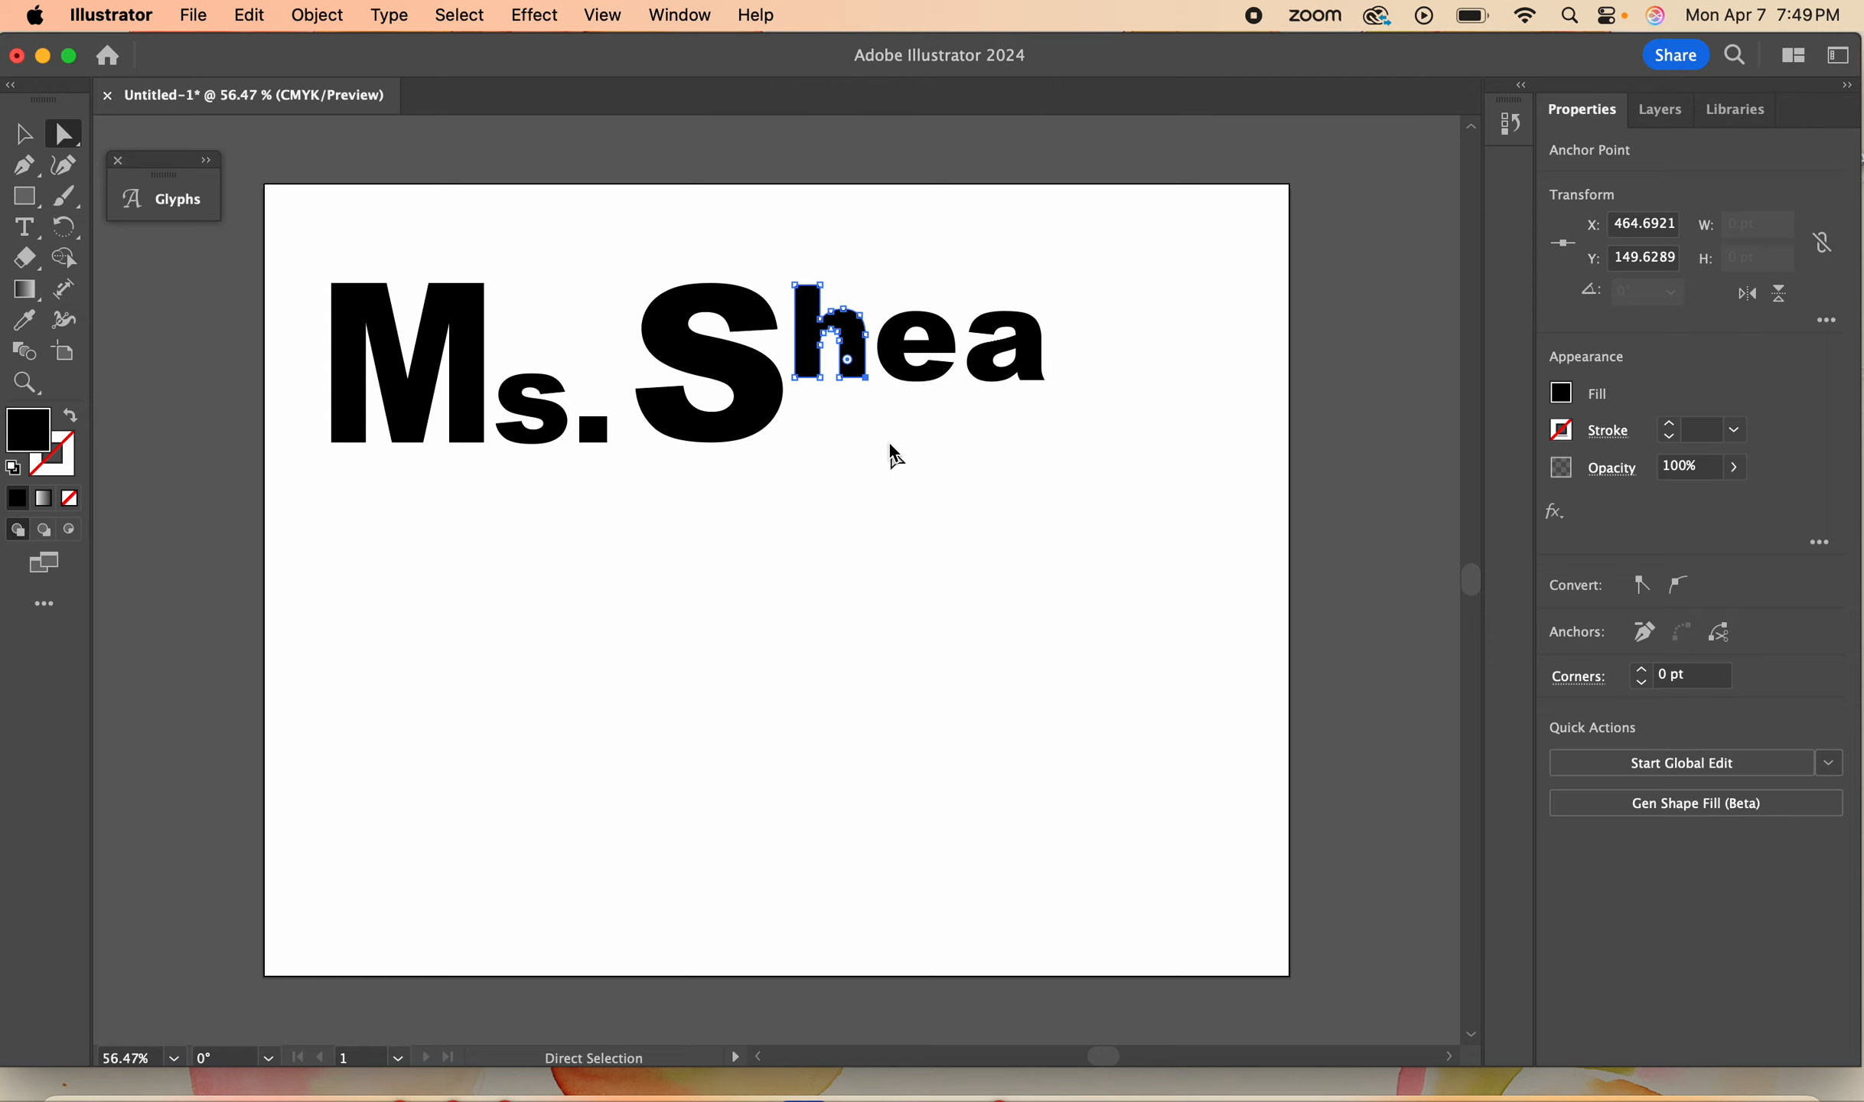
- Select the bottom anchor points of both h legs and stretch them down until the letter is about 112 pt tall
{"action": "left_click", "coordinate": [787, 366]}
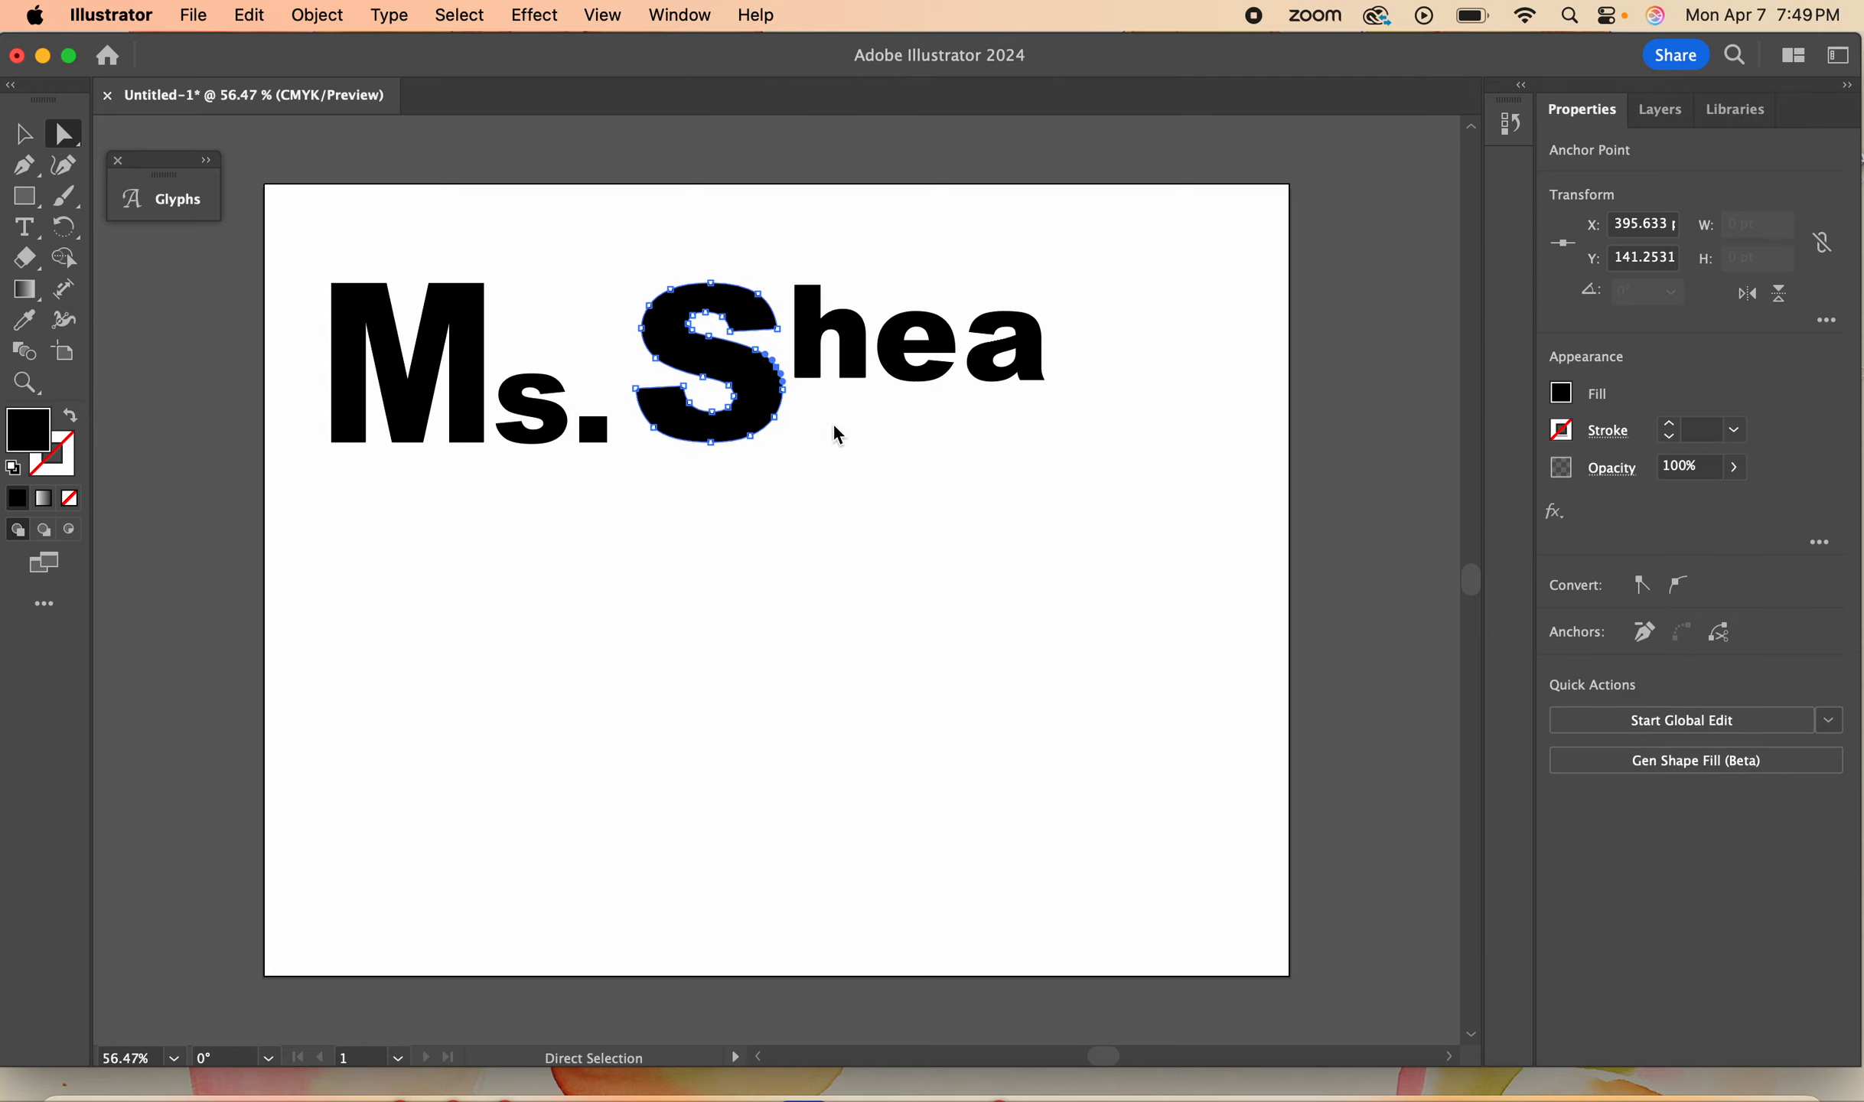
{"action": "left_click", "coordinate": [815, 354]}
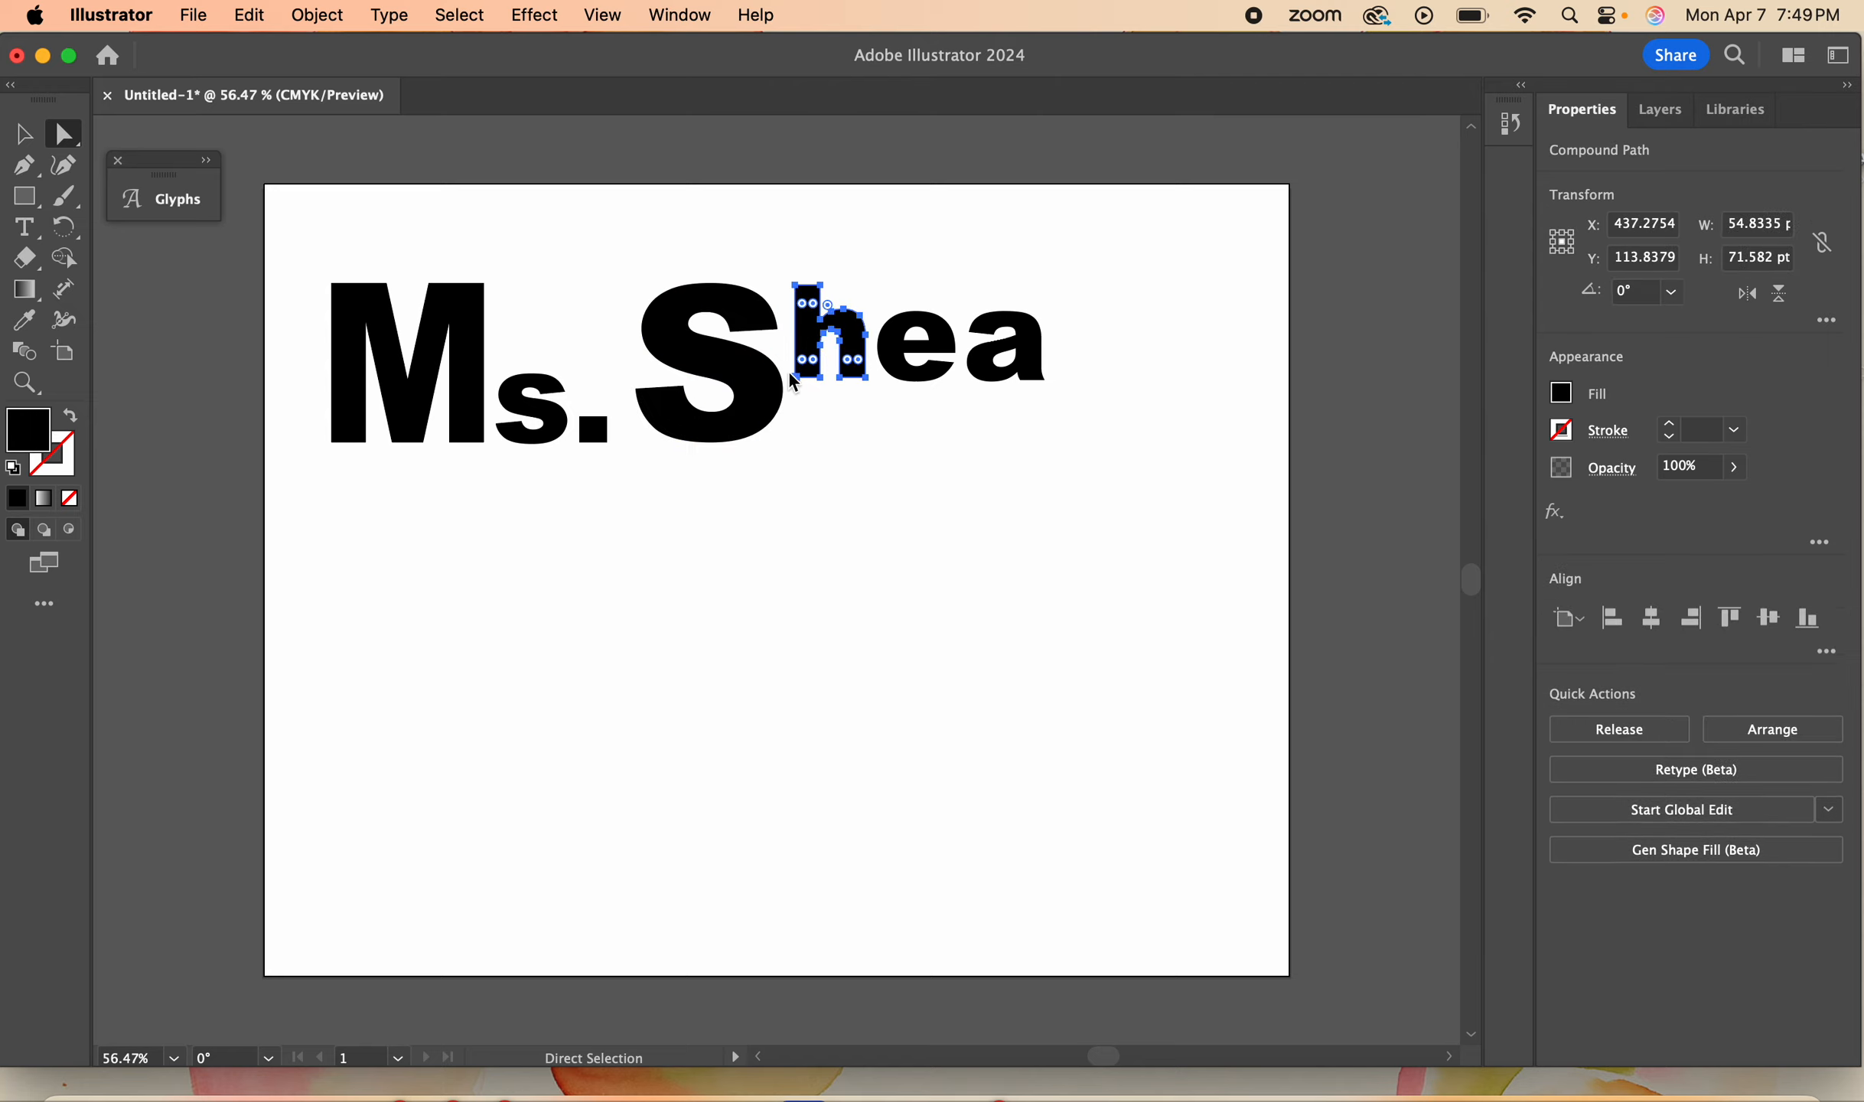
{"action": "left_click_drag", "start_coordinate": [789, 365], "coordinate": [875, 403]}
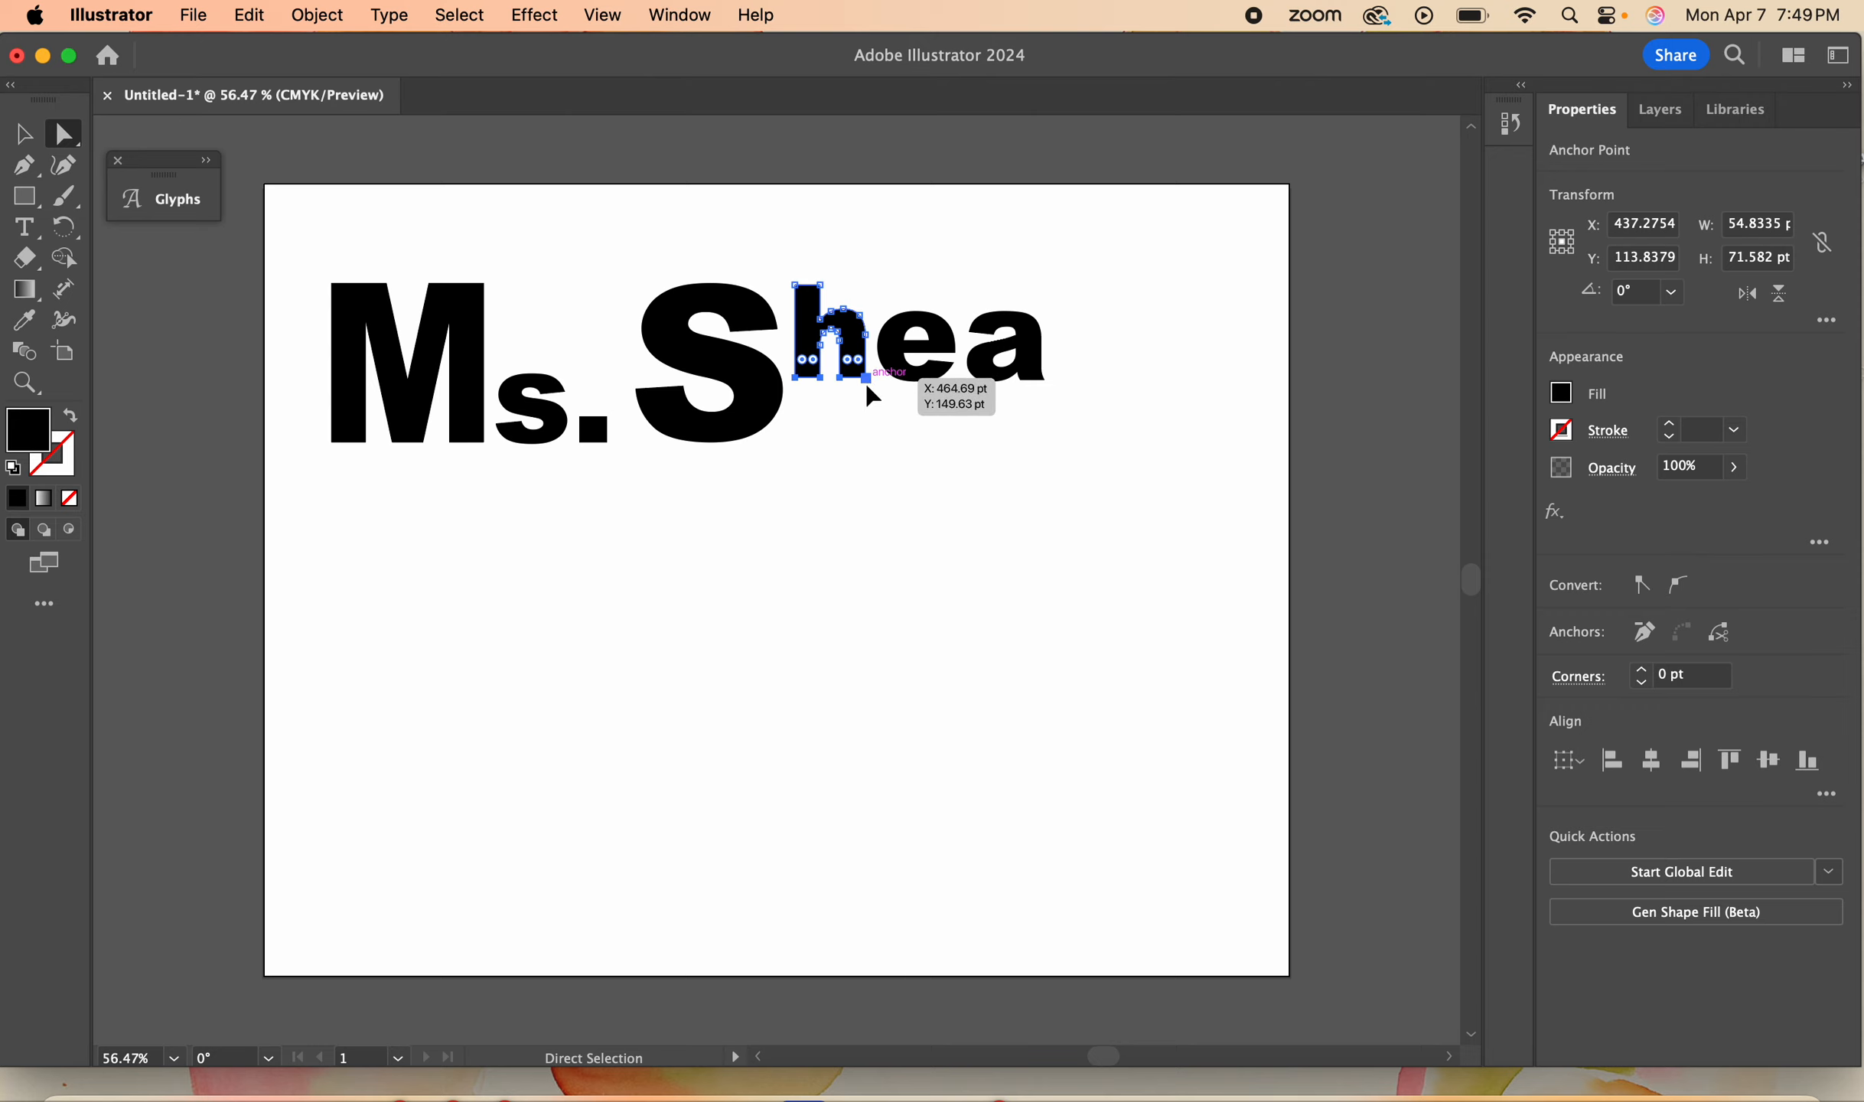
{"action": "left_click_drag", "start_coordinate": [866, 380], "coordinate": [868, 437]}
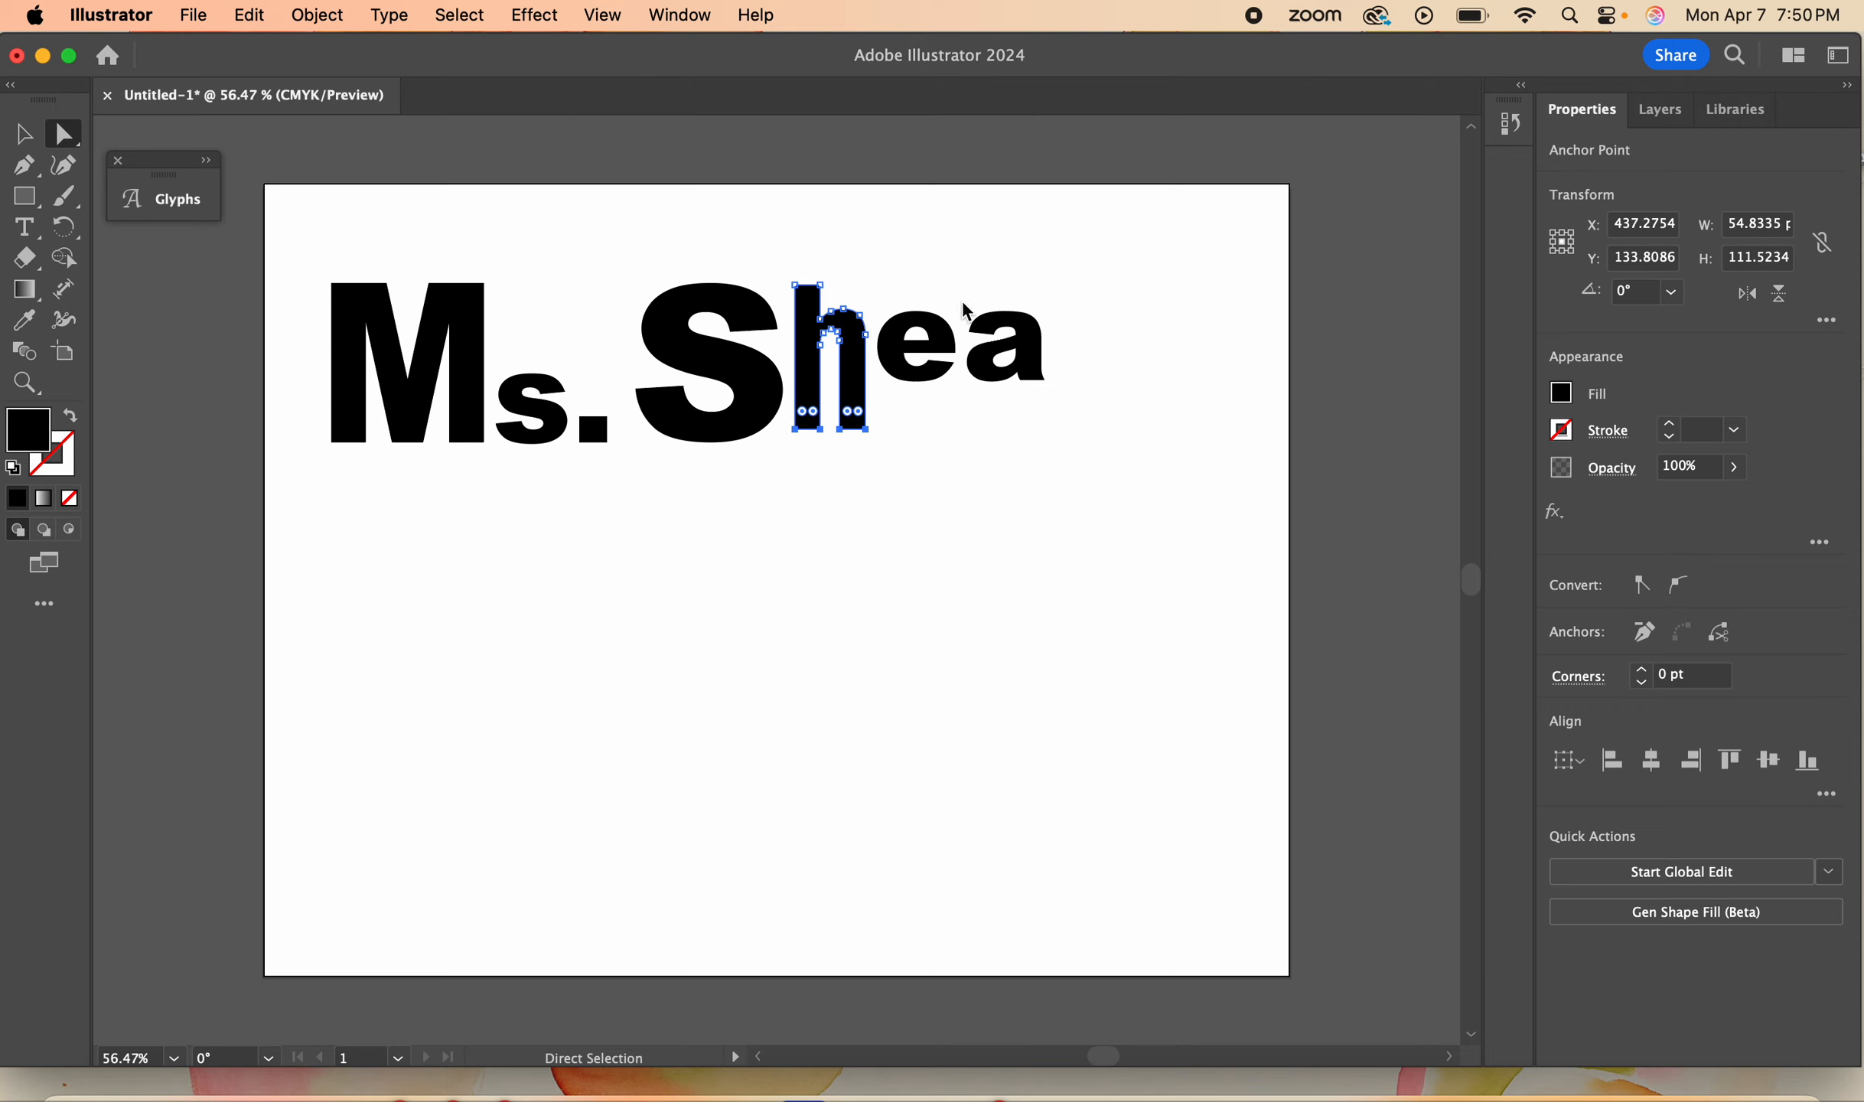
- Stretch the top anchor points of the a upward and the bottom anchor points of the e downward
{"action": "left_click_drag", "start_coordinate": [960, 302], "coordinate": [1030, 289]}
{"action": "left_click", "coordinate": [1069, 441]}
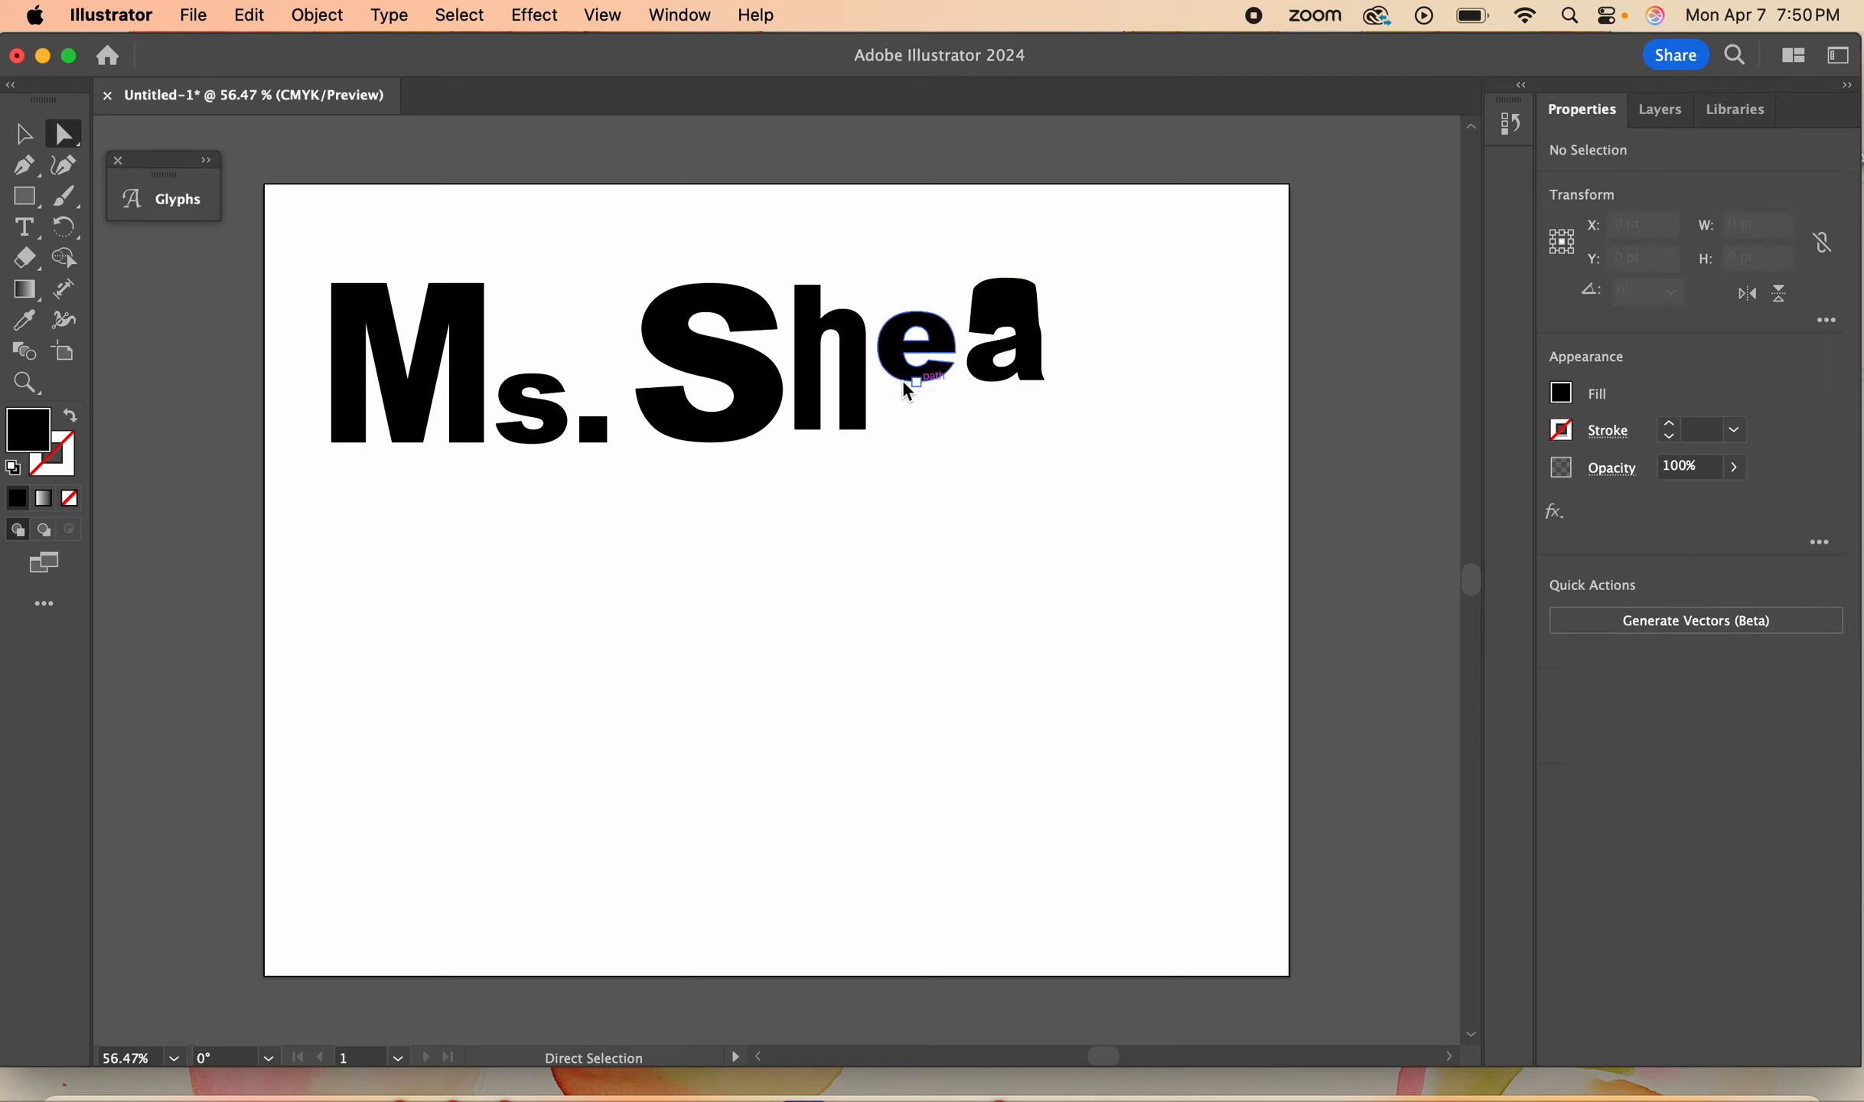
{"action": "left_click_drag", "start_coordinate": [908, 391], "coordinate": [919, 443]}
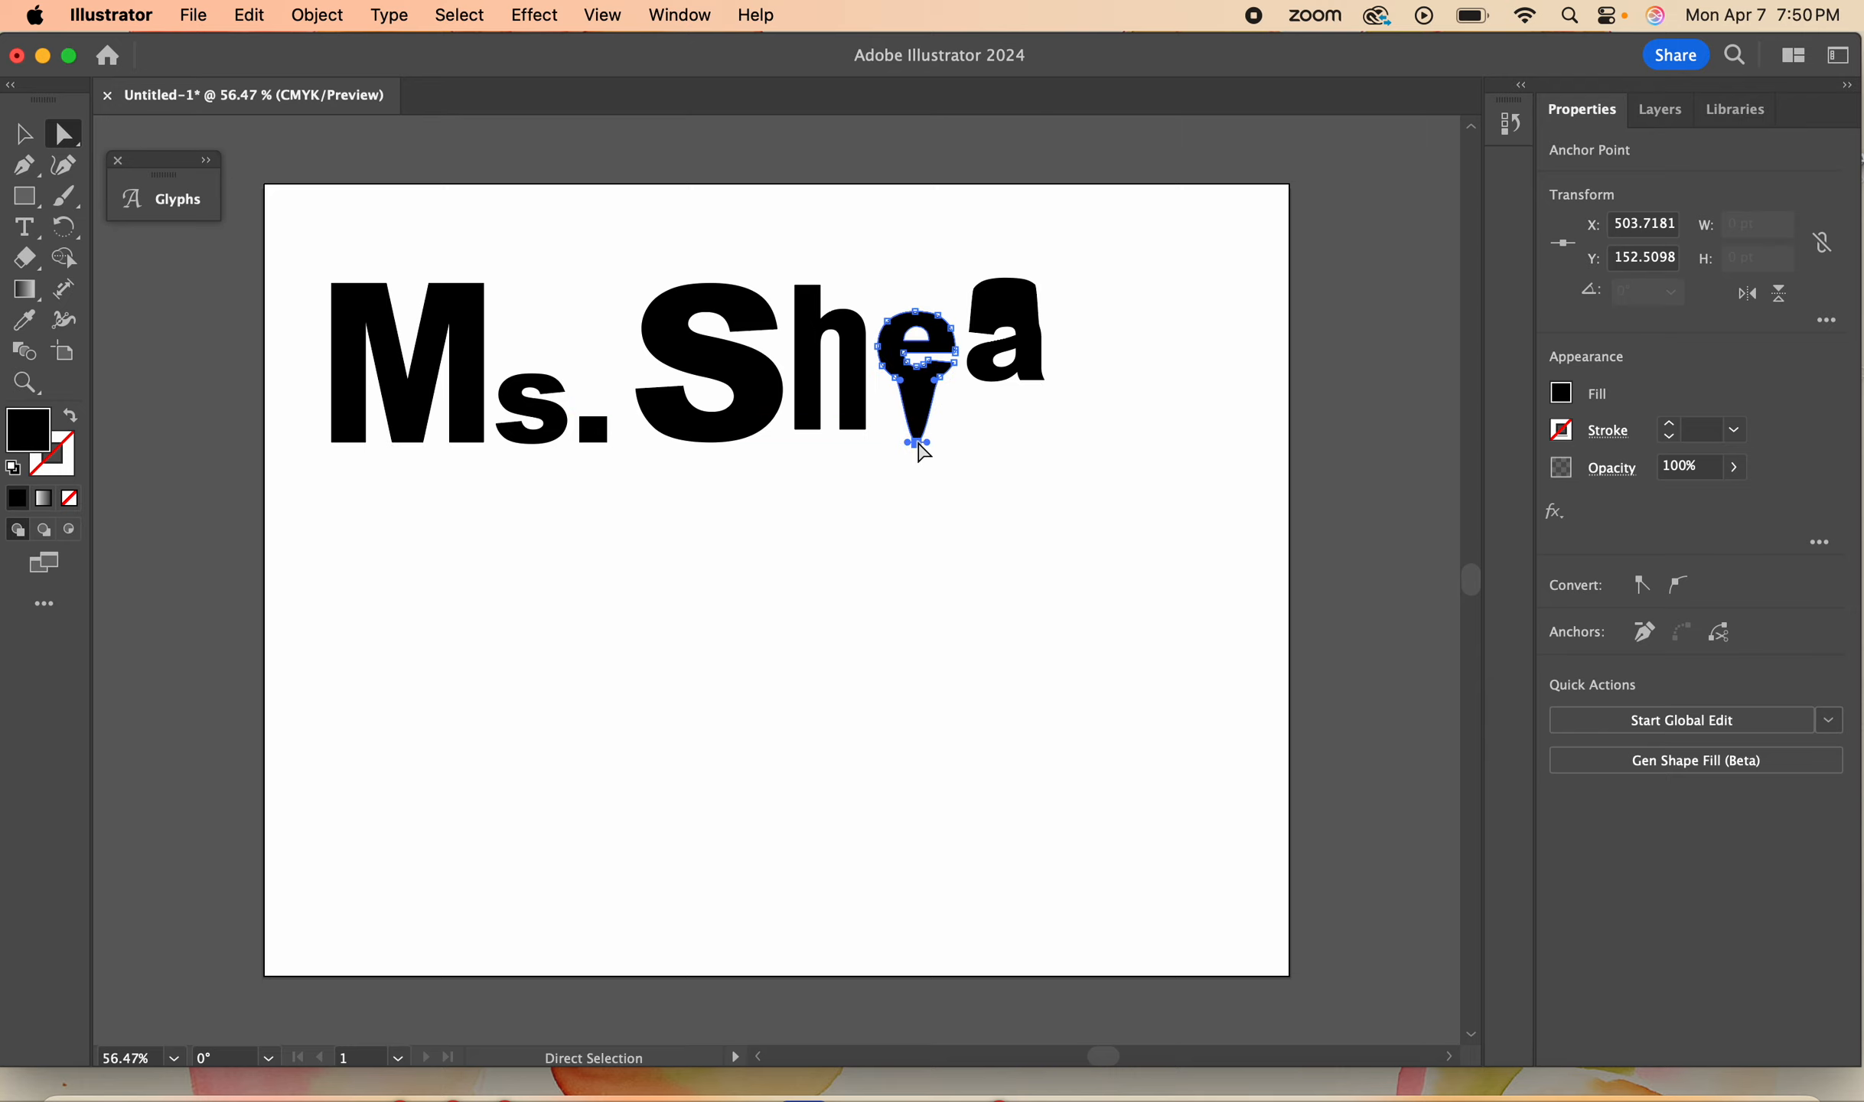
- Try rounding all corners of the M, undo that, and round only its upper outer corner on the right leg
{"action": "left_click", "coordinate": [475, 312]}
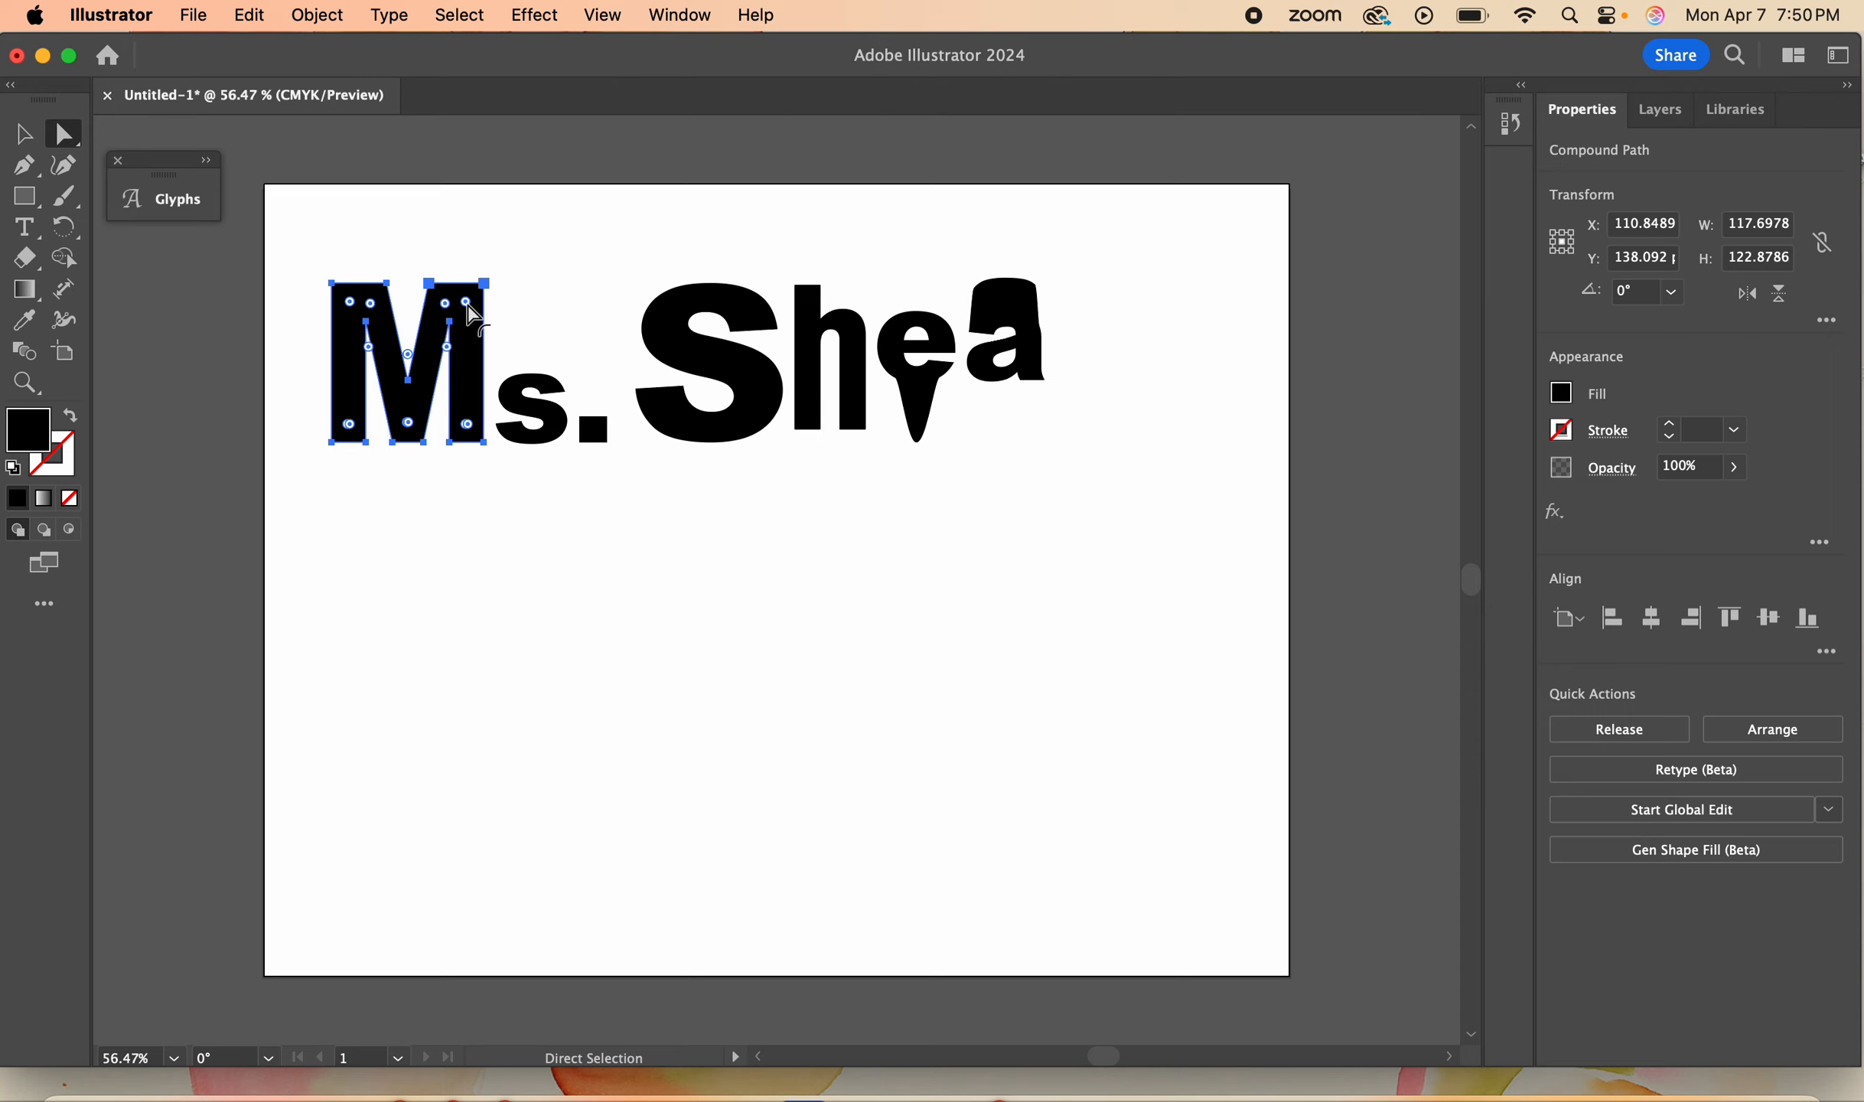
{"action": "left_click_drag", "start_coordinate": [468, 307], "coordinate": [425, 371]}
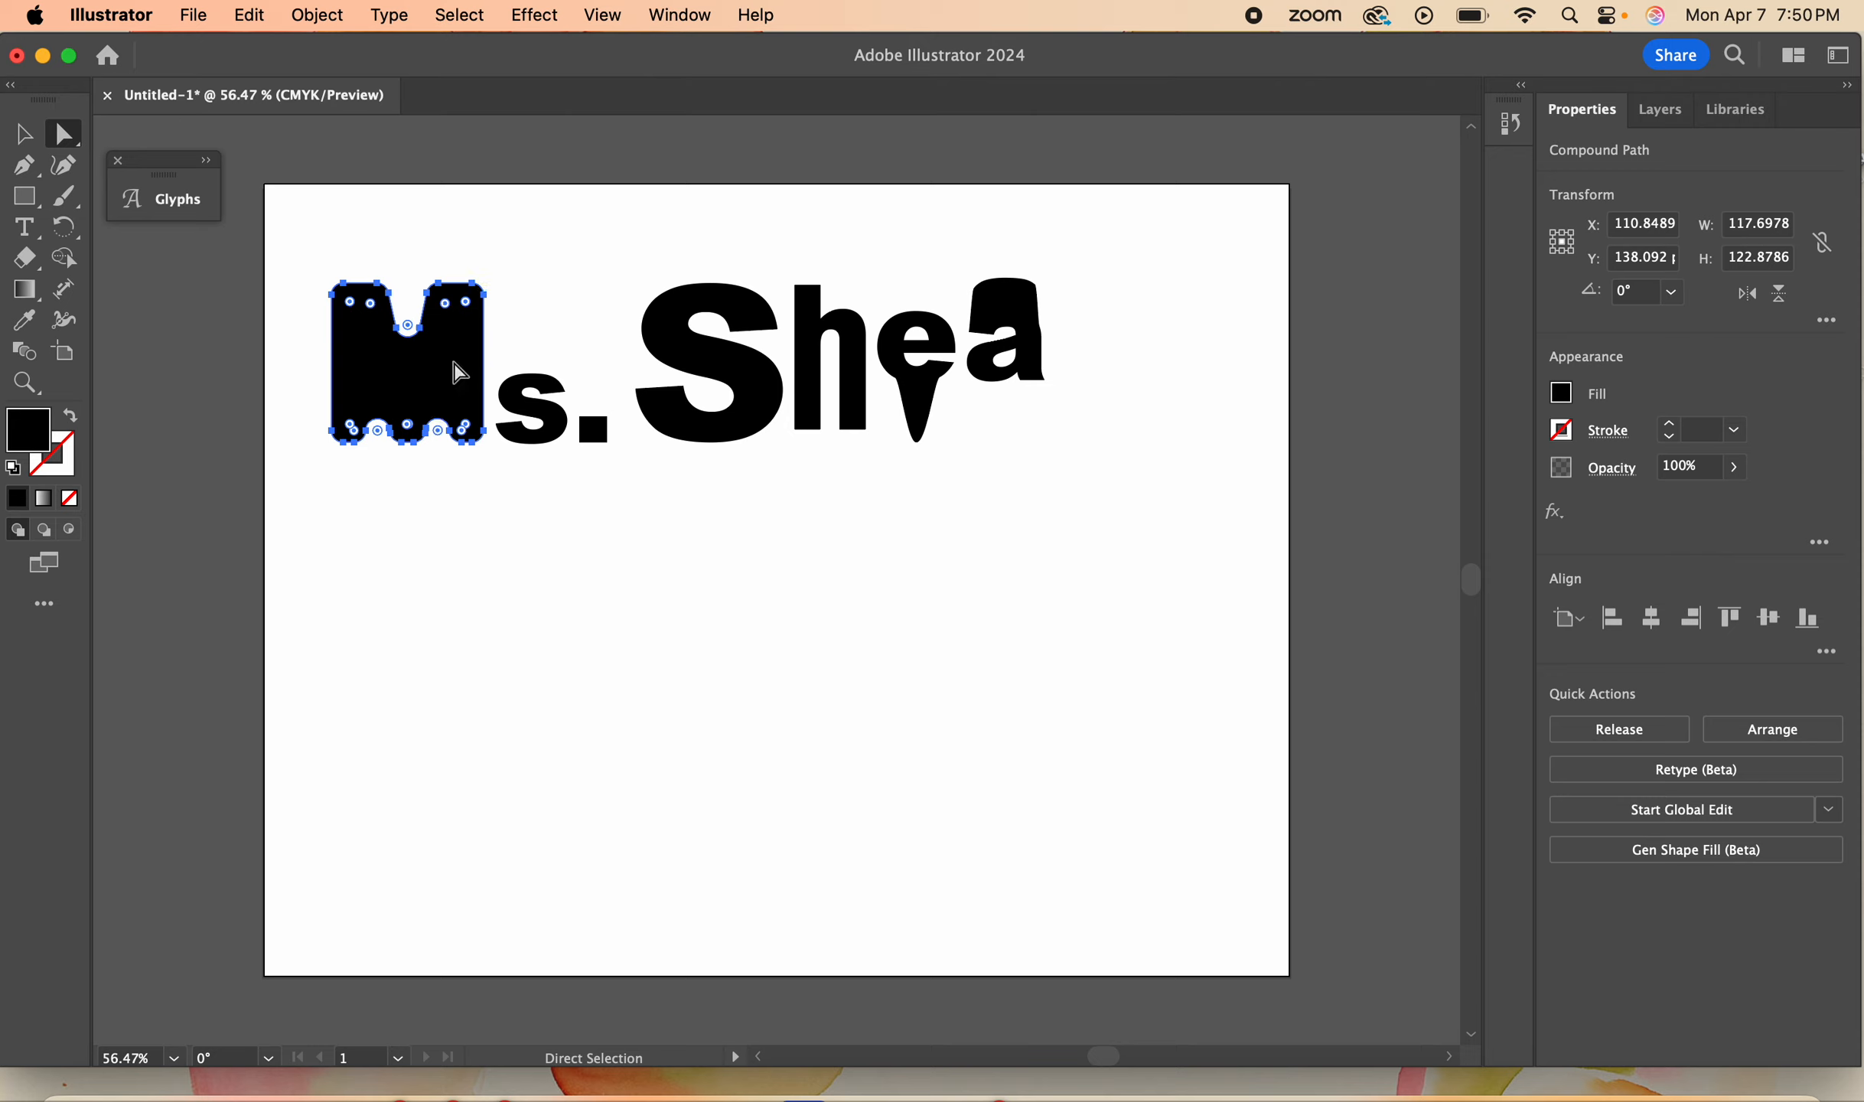
{"action": "key", "text": "super+z"}
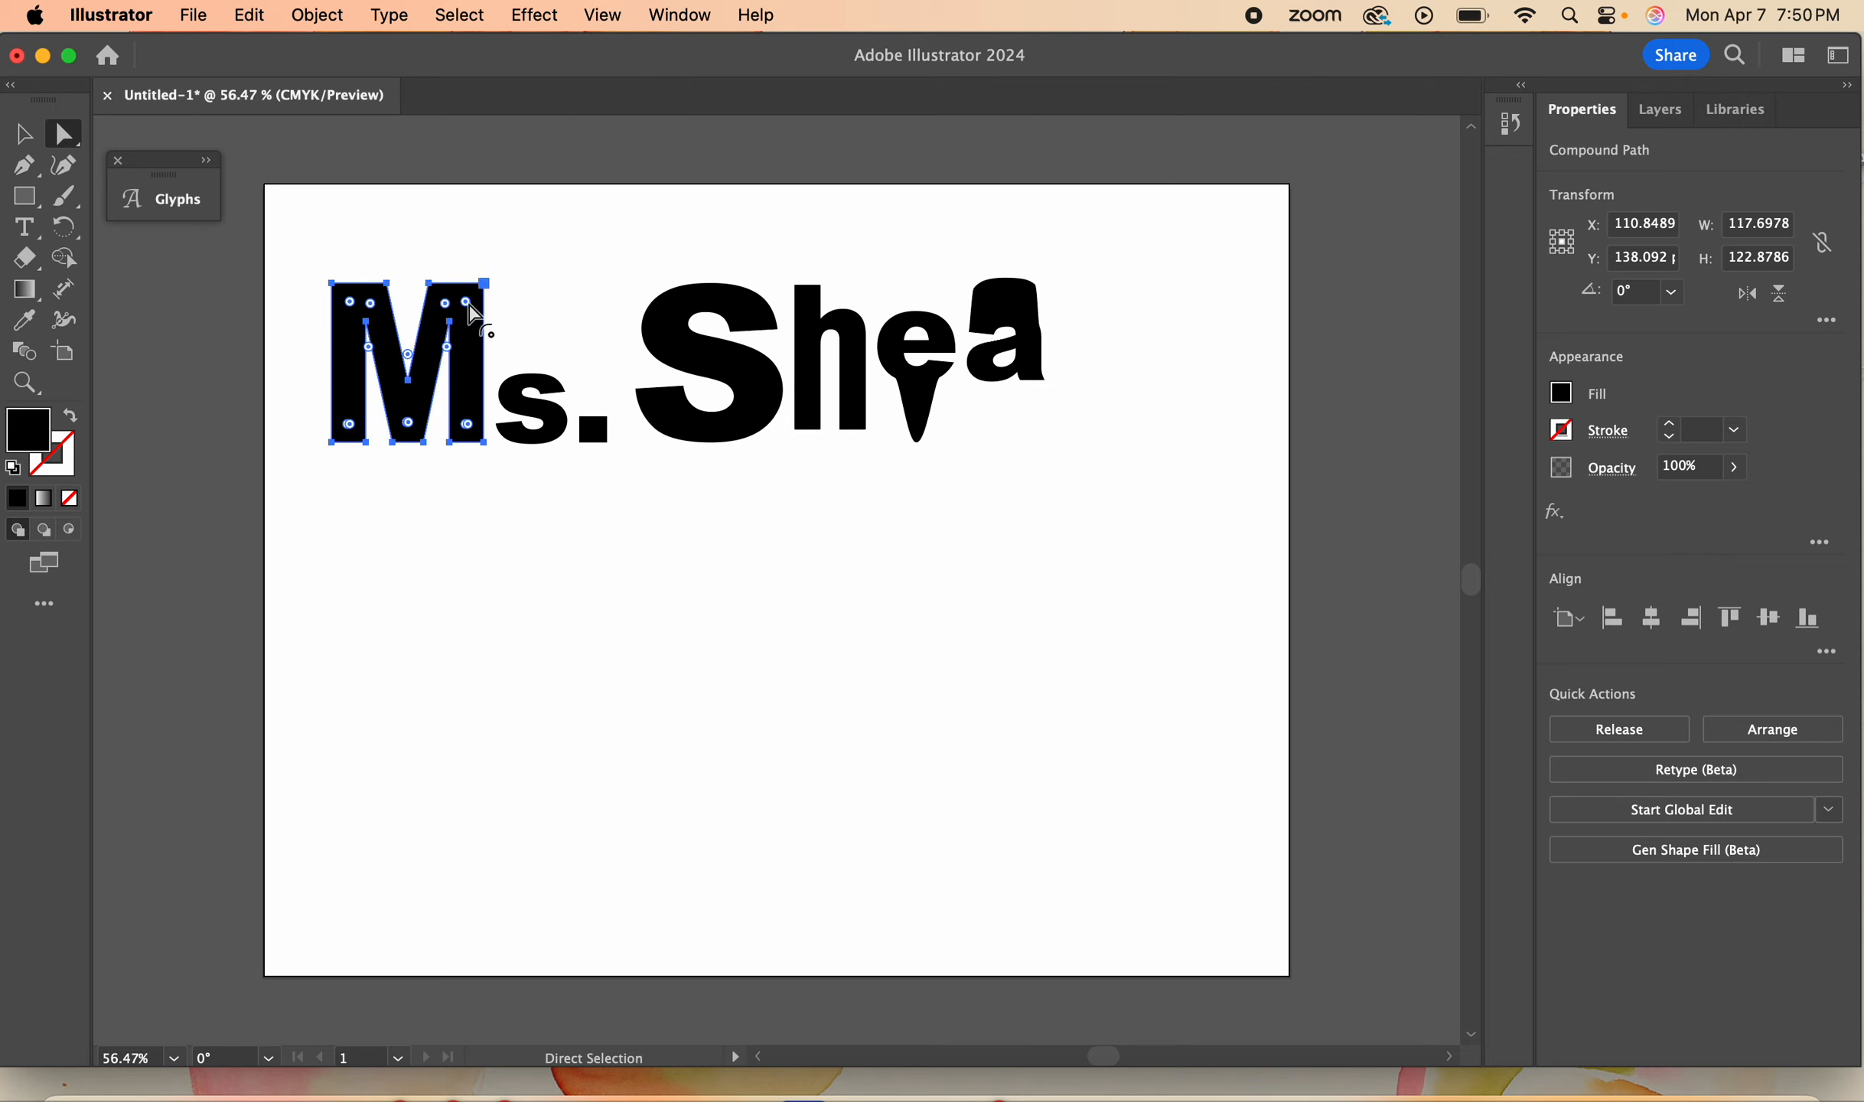
{"action": "left_click_drag", "start_coordinate": [474, 315], "coordinate": [485, 394]}
{"action": "left_click", "coordinate": [593, 538]}
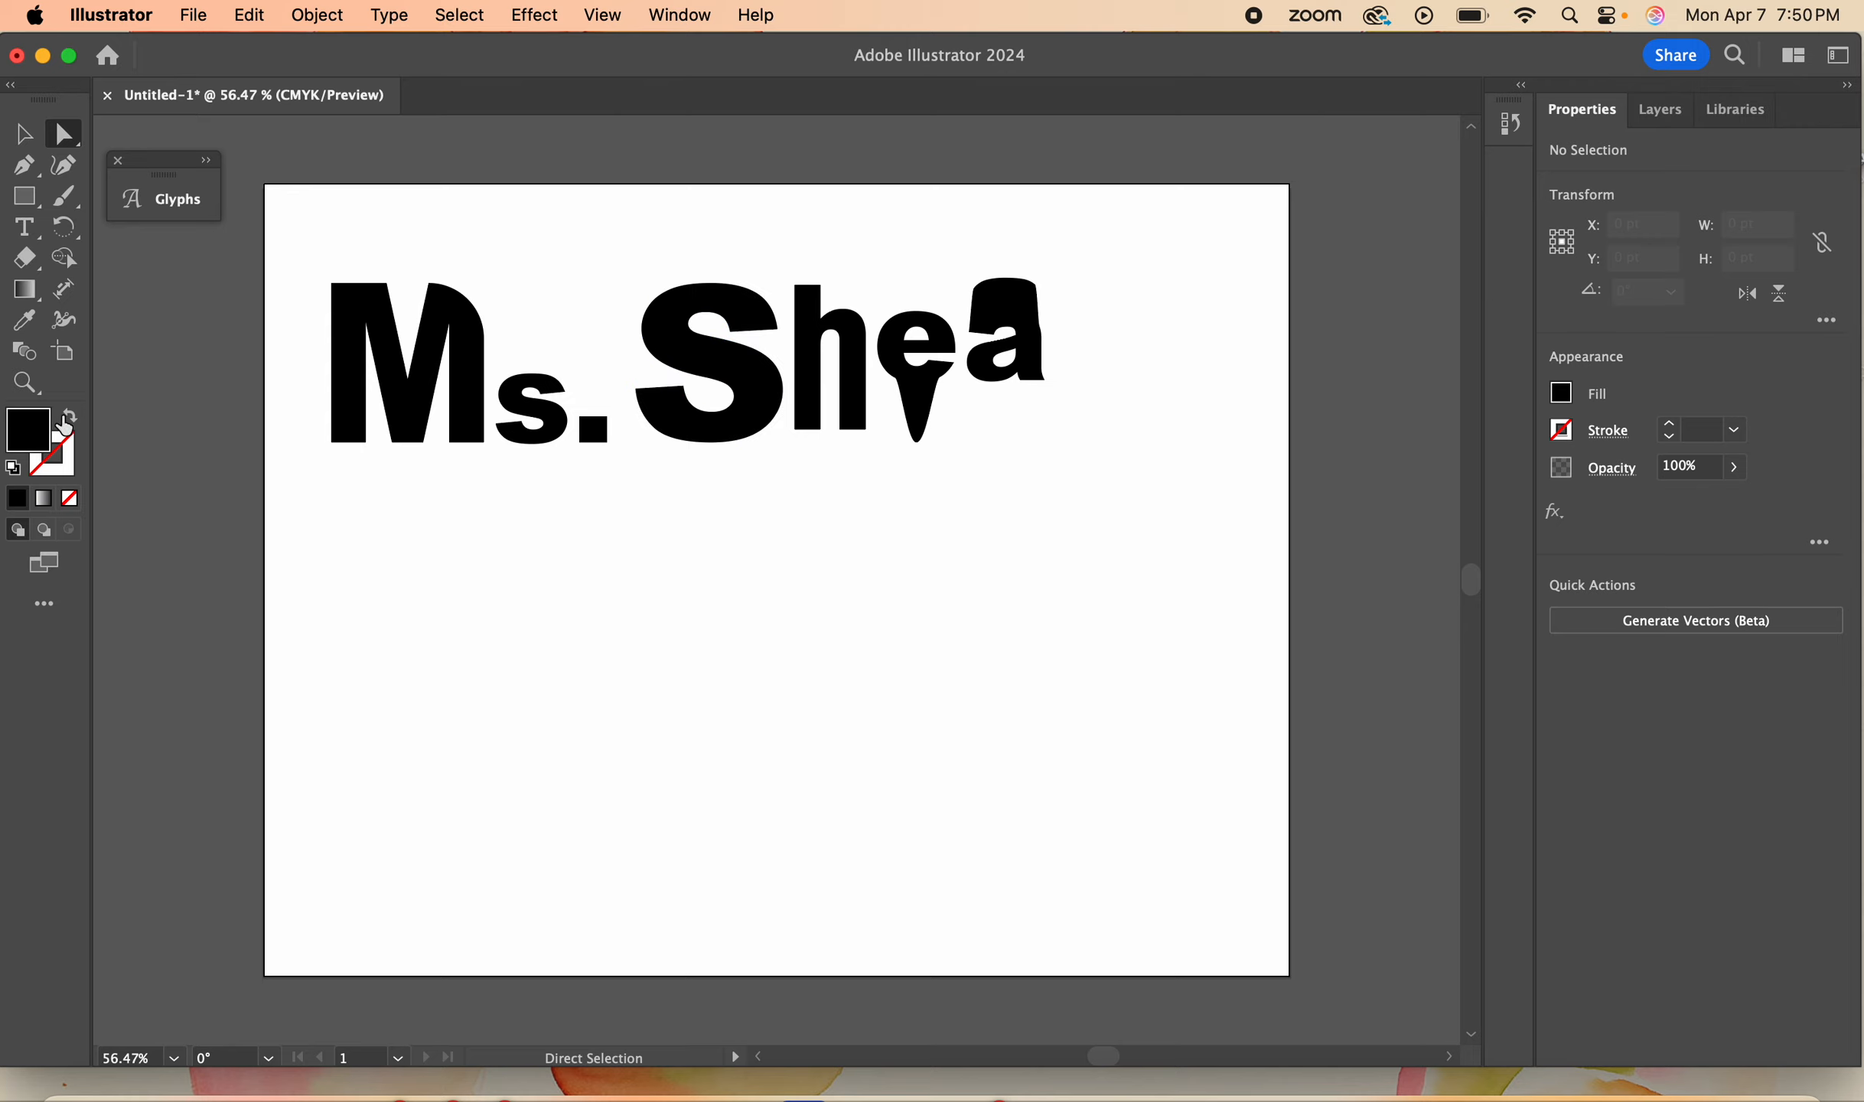
- Undo the corner rounding and earlier letter edits until the e sits beneath the h and the a beside them
{"action": "key", "text": "super+z"}
{"action": "key", "text": "super+z"}
{"action": "key", "text": "super+z"}
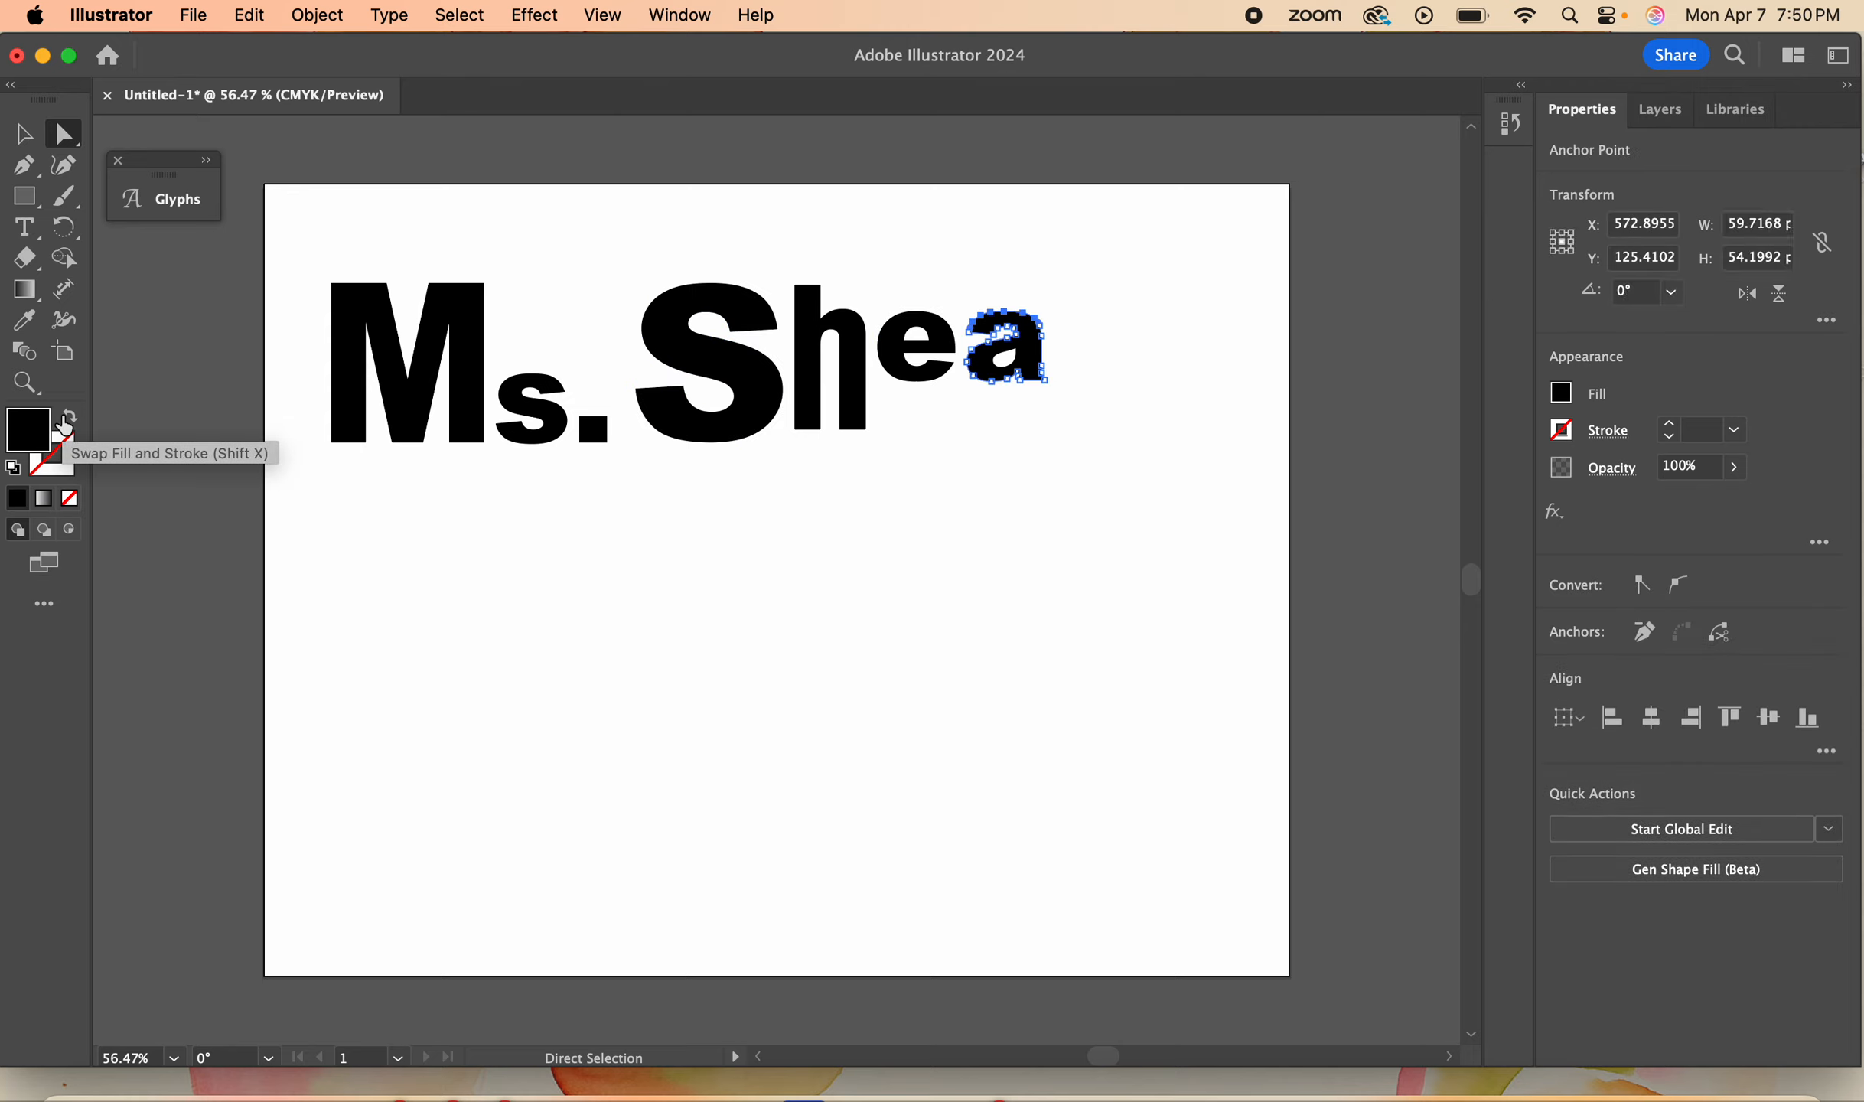
{"action": "key", "text": "super+z"}
{"action": "key", "text": "super+z"}
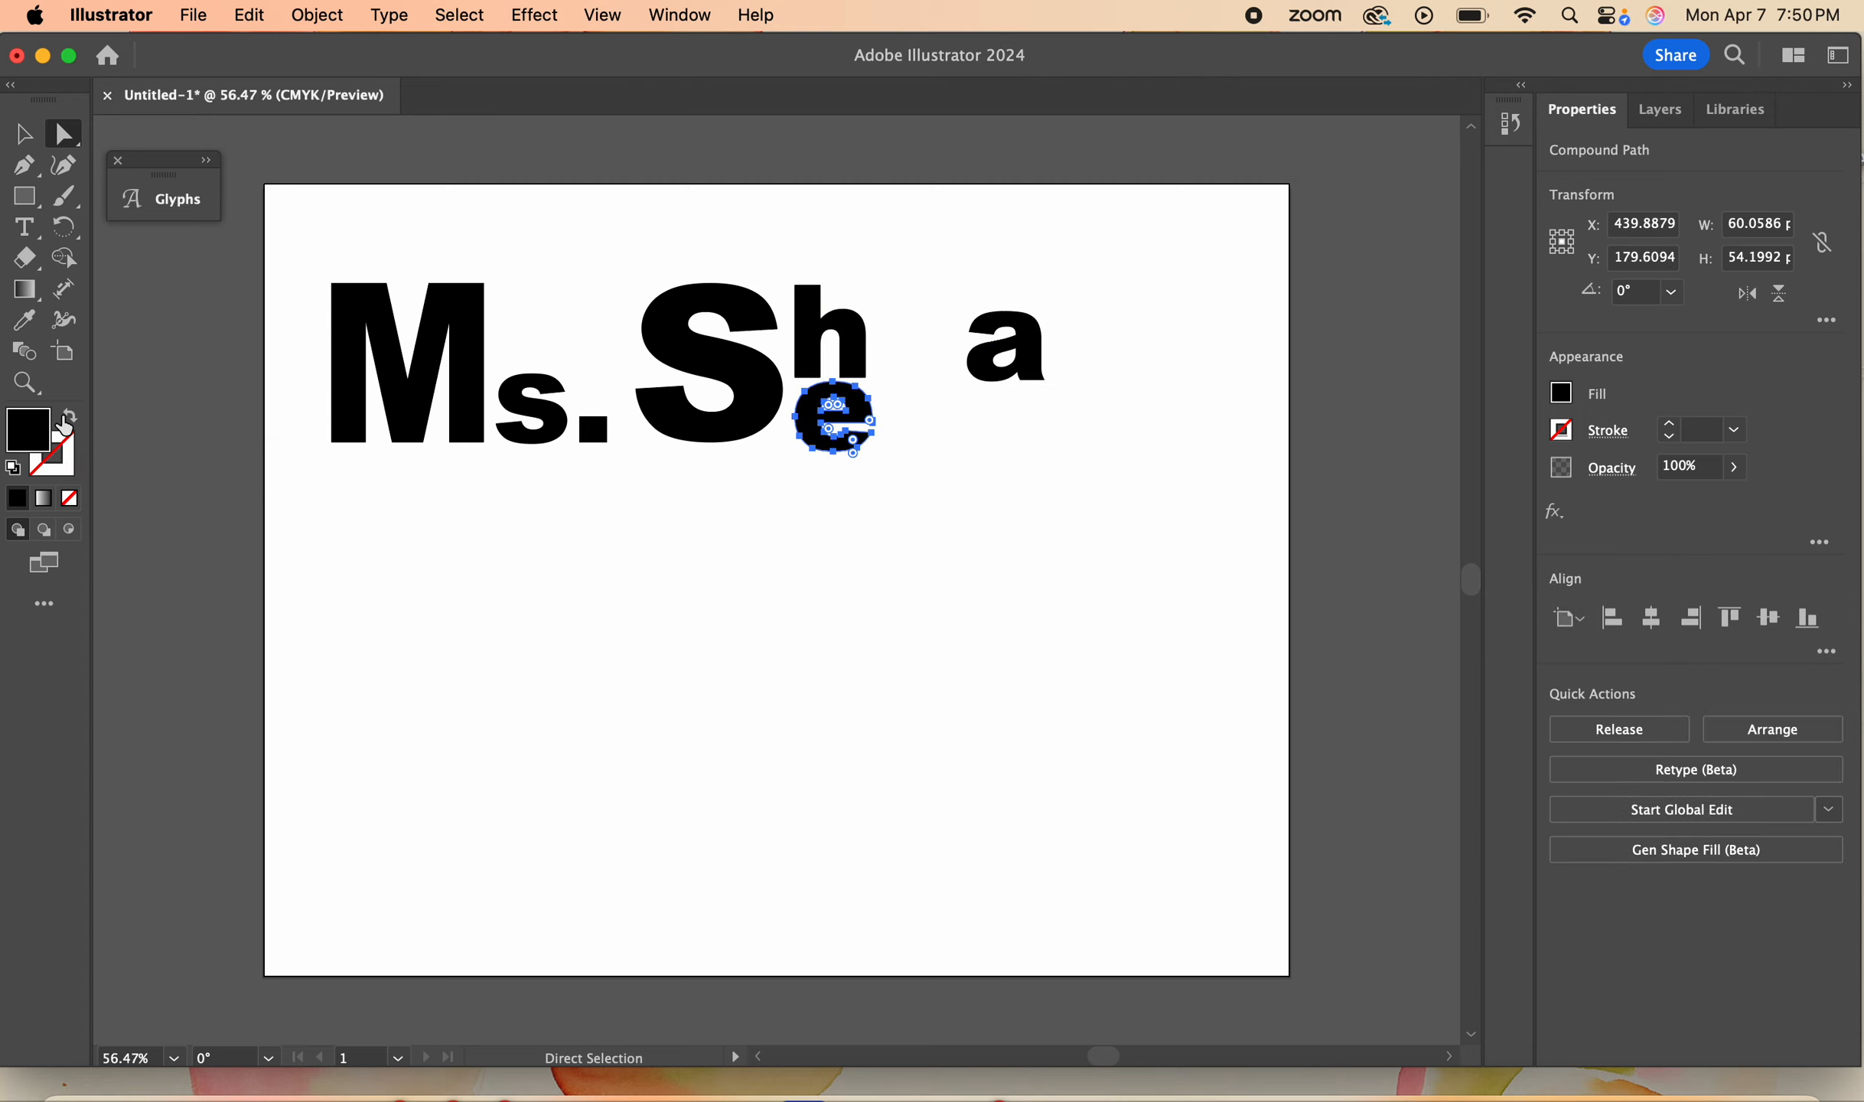
{"action": "key", "text": "super+z"}
- Move the M, s and period down the artboard, with the s and period raised beside the M's top
{"action": "left_click", "coordinate": [25, 143]}
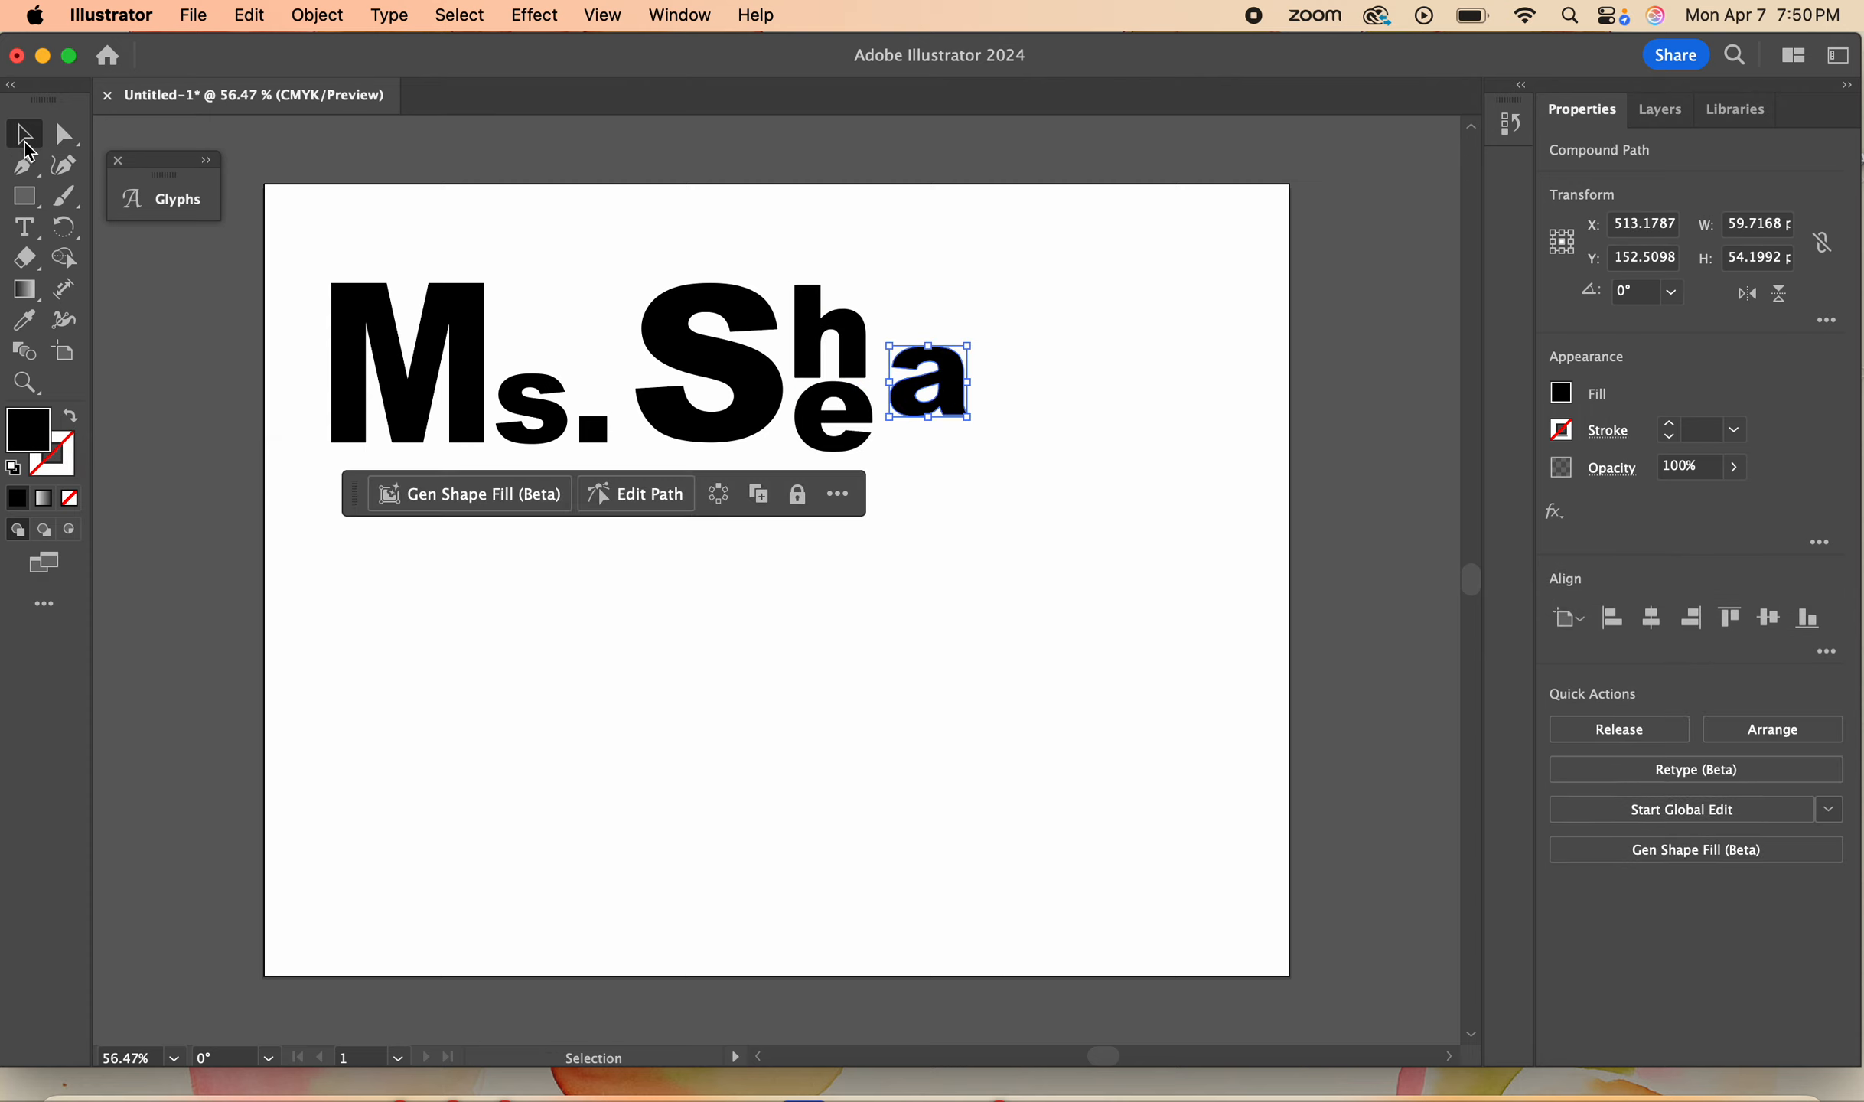
{"action": "left_click_drag", "start_coordinate": [473, 325], "coordinate": [480, 542]}
{"action": "left_click_drag", "start_coordinate": [558, 409], "coordinate": [553, 520]}
{"action": "left_click_drag", "start_coordinate": [588, 427], "coordinate": [579, 551]}
{"action": "left_click", "coordinate": [971, 433]}
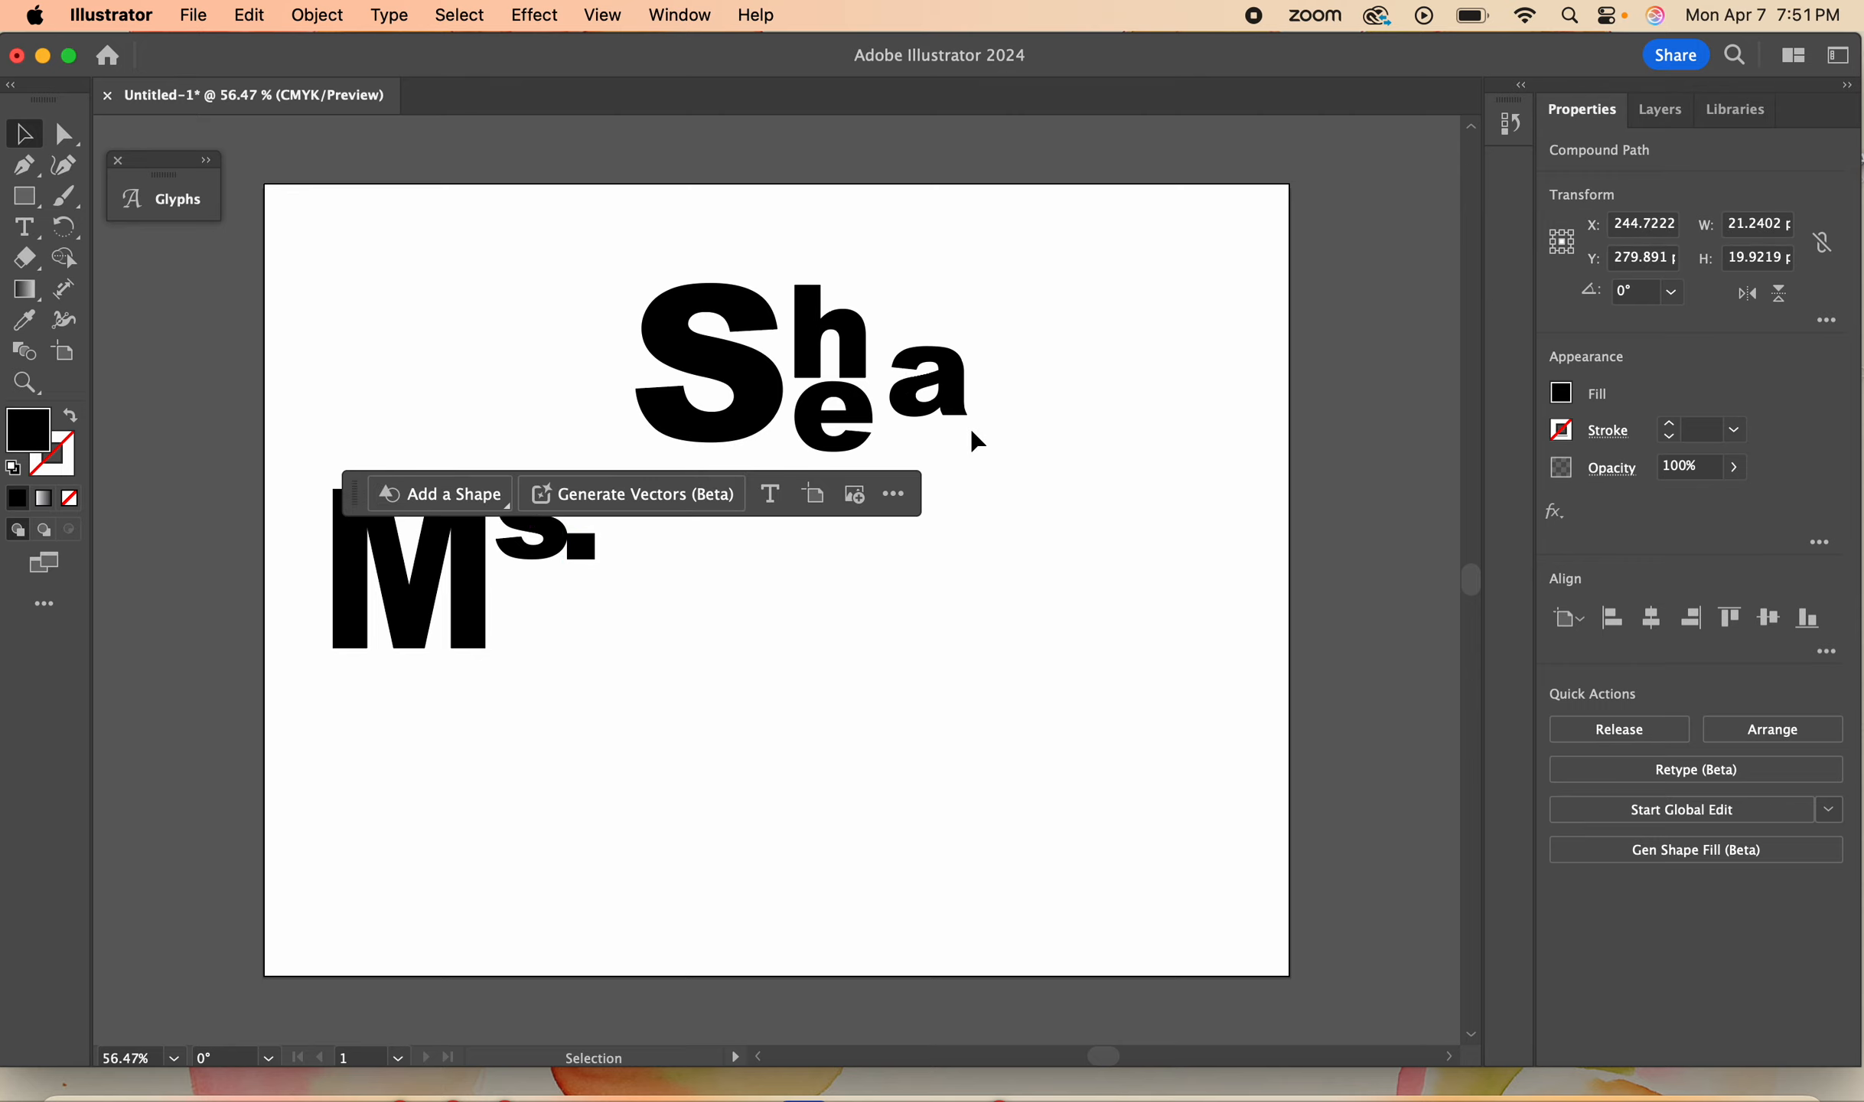
- Move the S down beside the Ms., enlarge it to about 137 × 155 pt and shift it right
{"action": "left_click", "coordinate": [758, 371]}
{"action": "left_click_drag", "start_coordinate": [765, 381], "coordinate": [729, 583]}
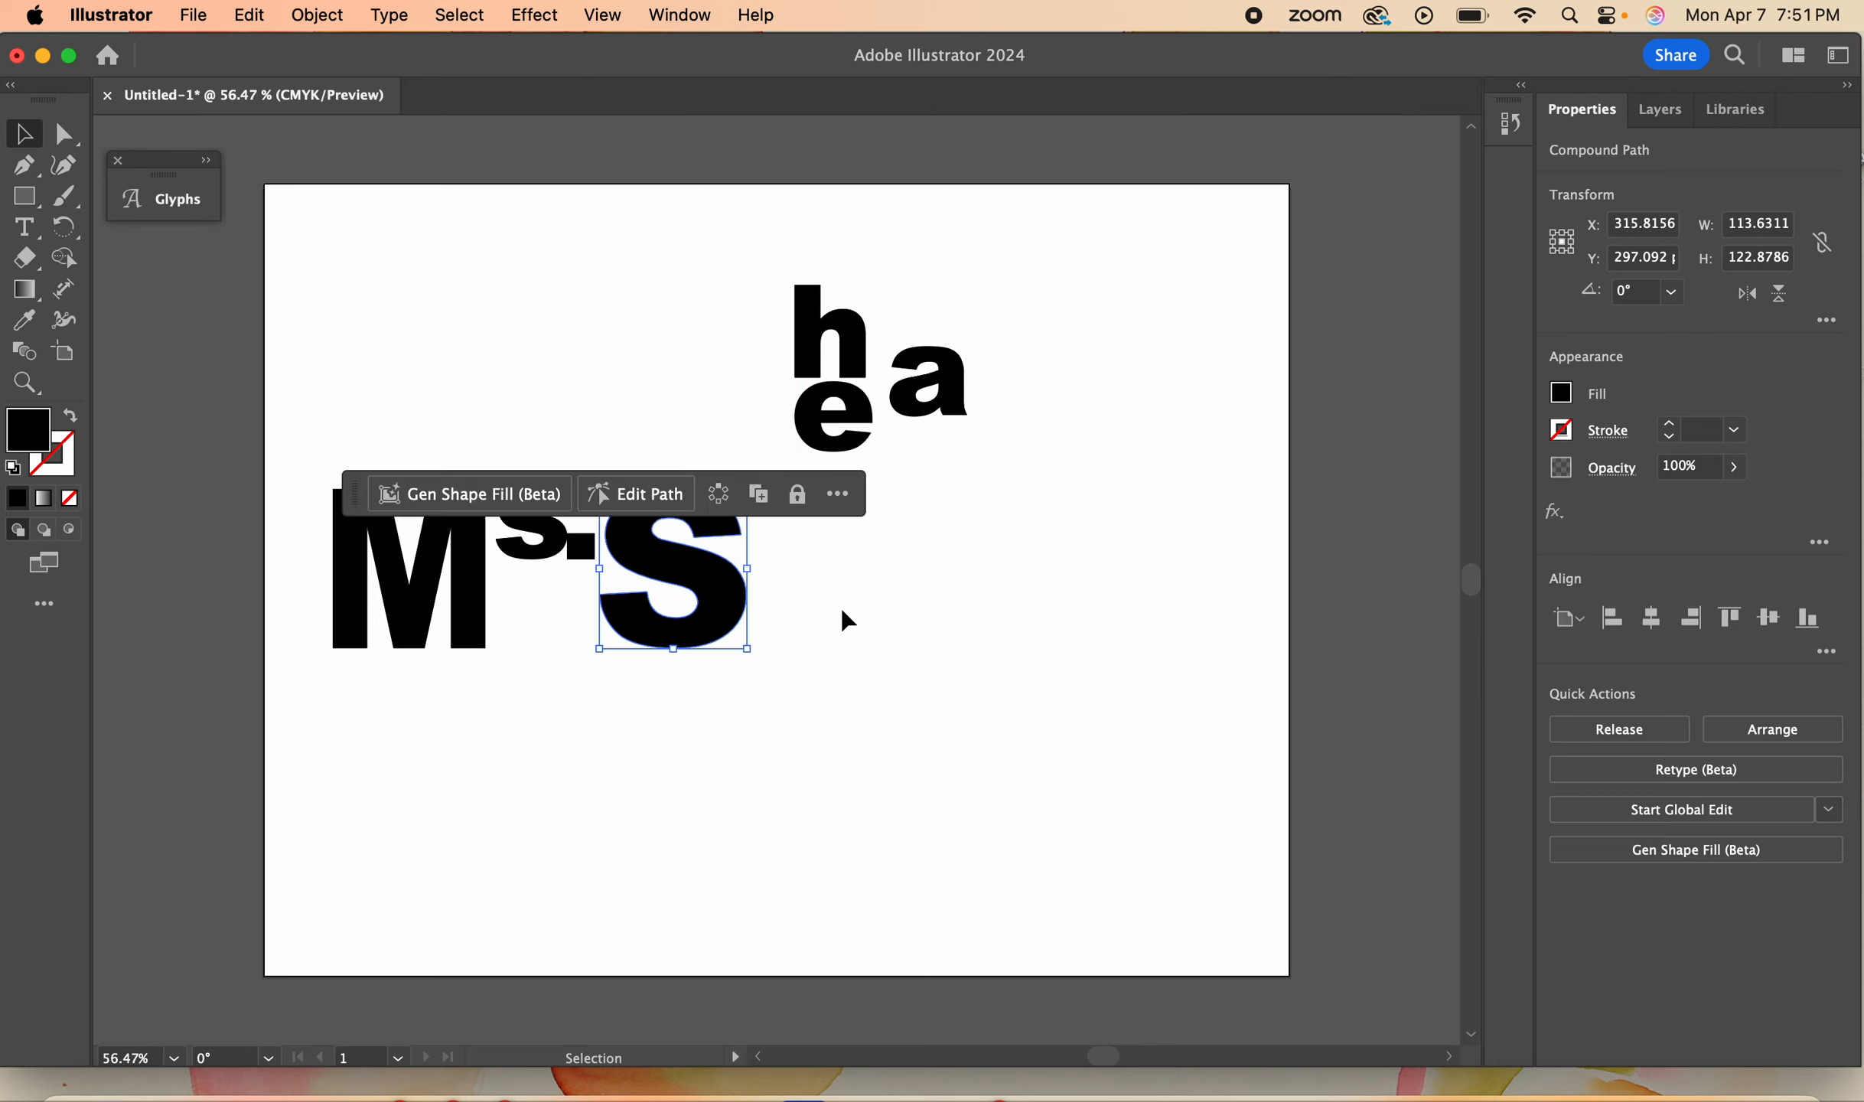
{"action": "left_click_drag", "start_coordinate": [756, 649], "coordinate": [776, 691]}
{"action": "left_click_drag", "start_coordinate": [741, 616], "coordinate": [899, 616]}
- Extend the S's lower terminal leftward by pulling its two end anchors to about X 332, Y 342 and X 338, Y 297 pt
{"action": "left_click", "coordinate": [64, 136]}
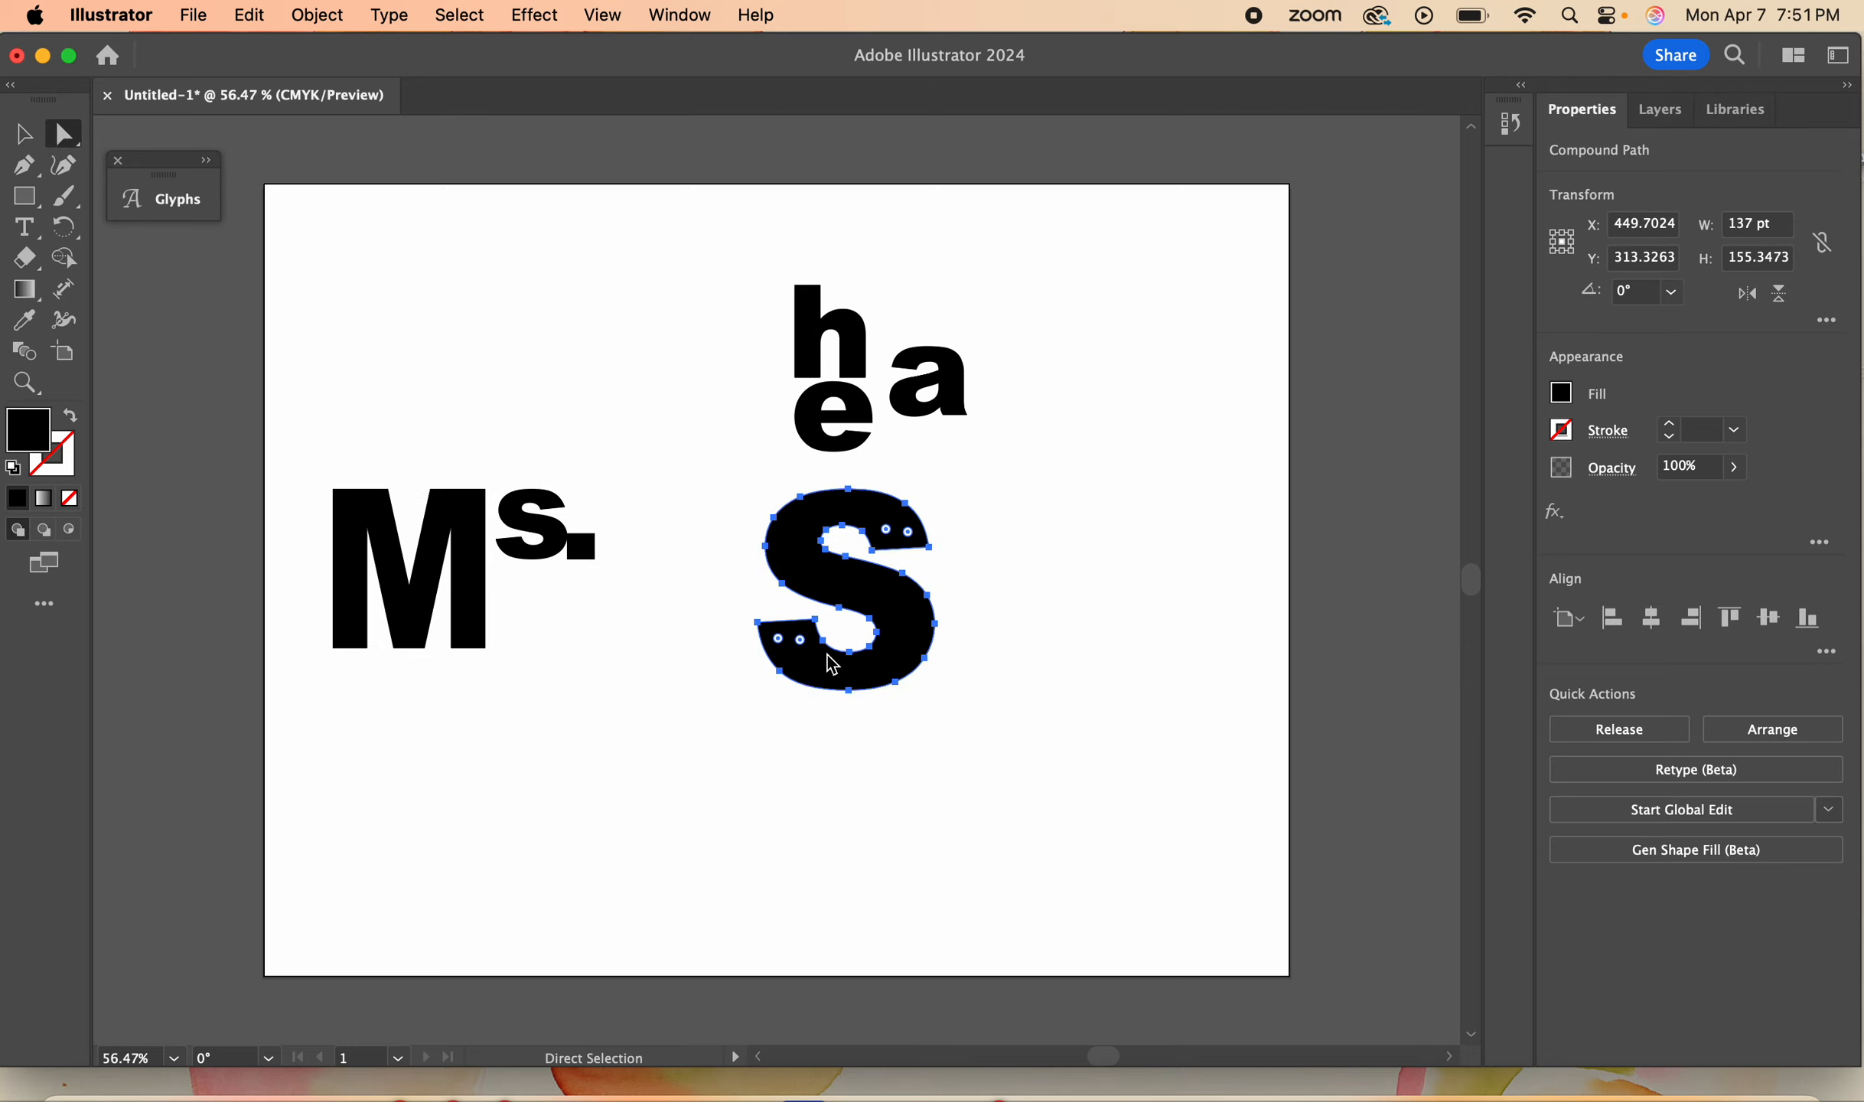
{"action": "left_click_drag", "start_coordinate": [758, 624], "coordinate": [695, 626]}
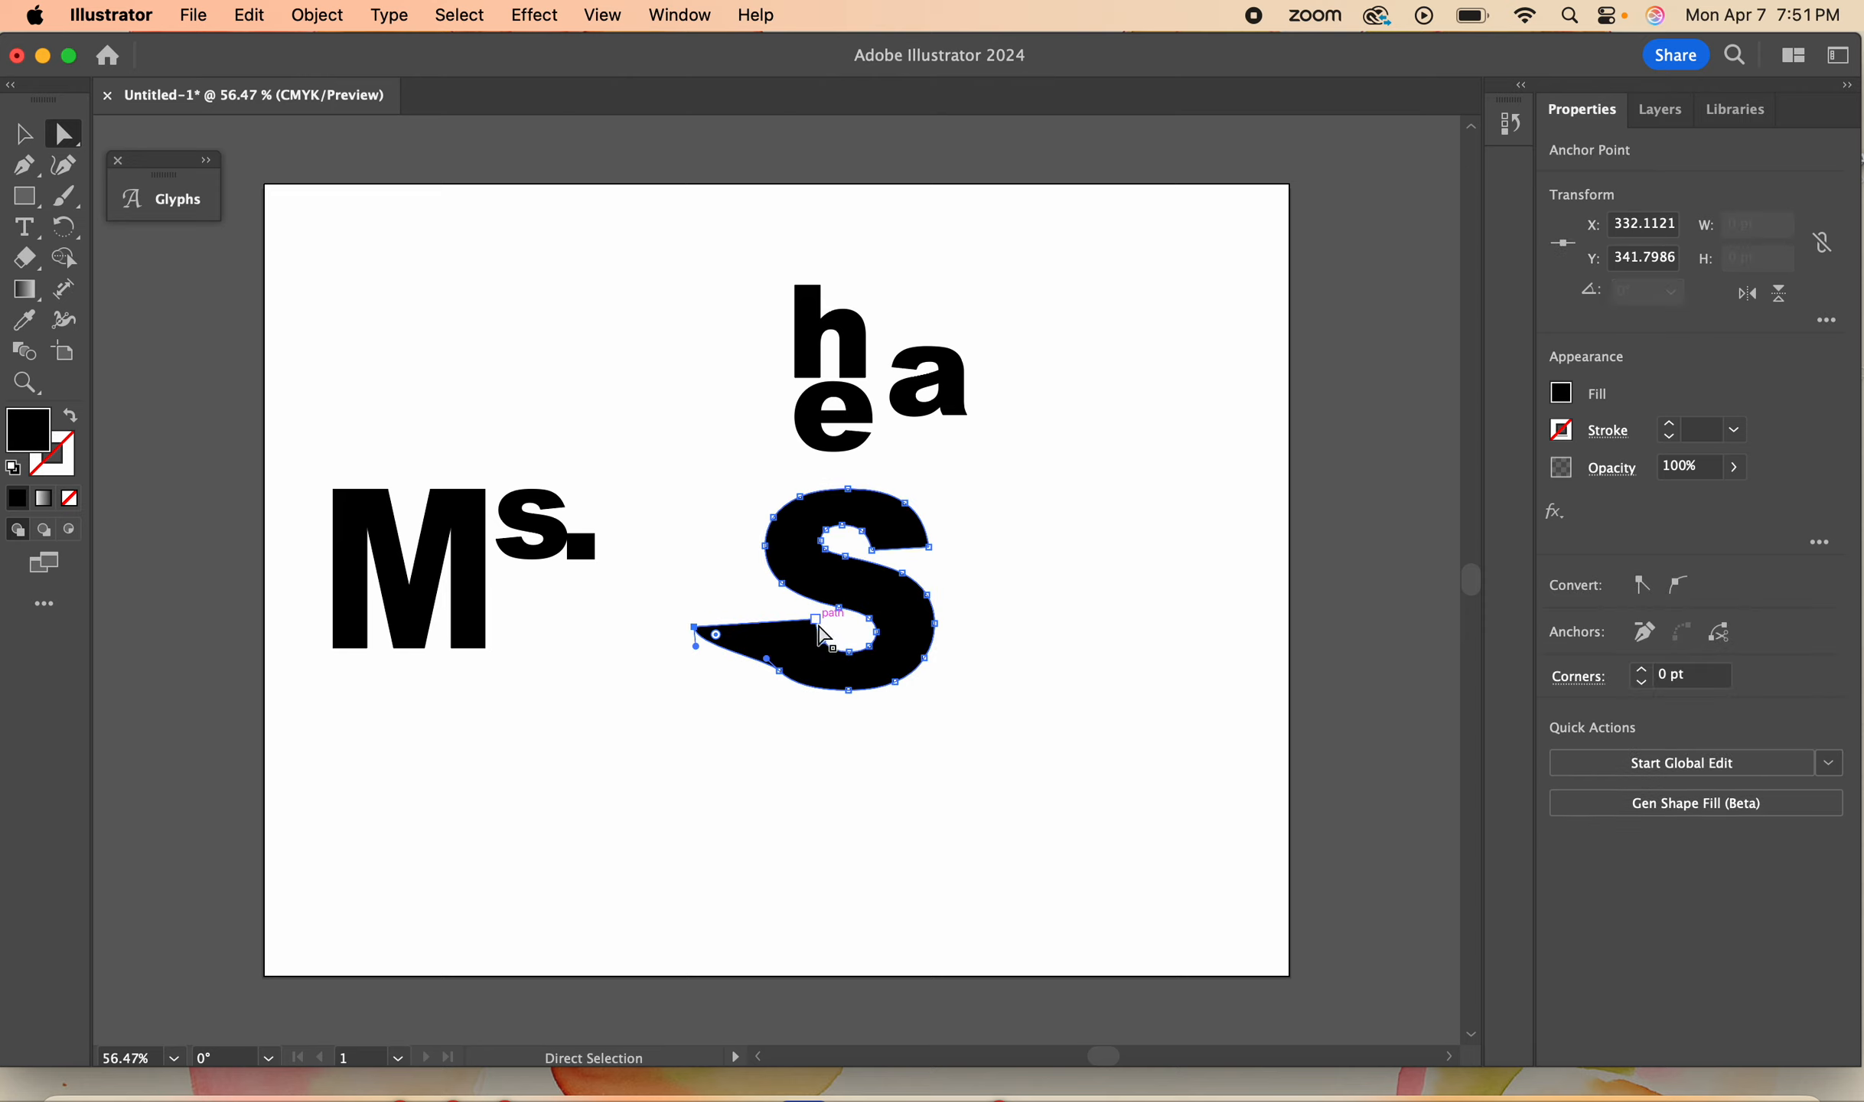
{"action": "left_click_drag", "start_coordinate": [823, 636], "coordinate": [706, 580]}
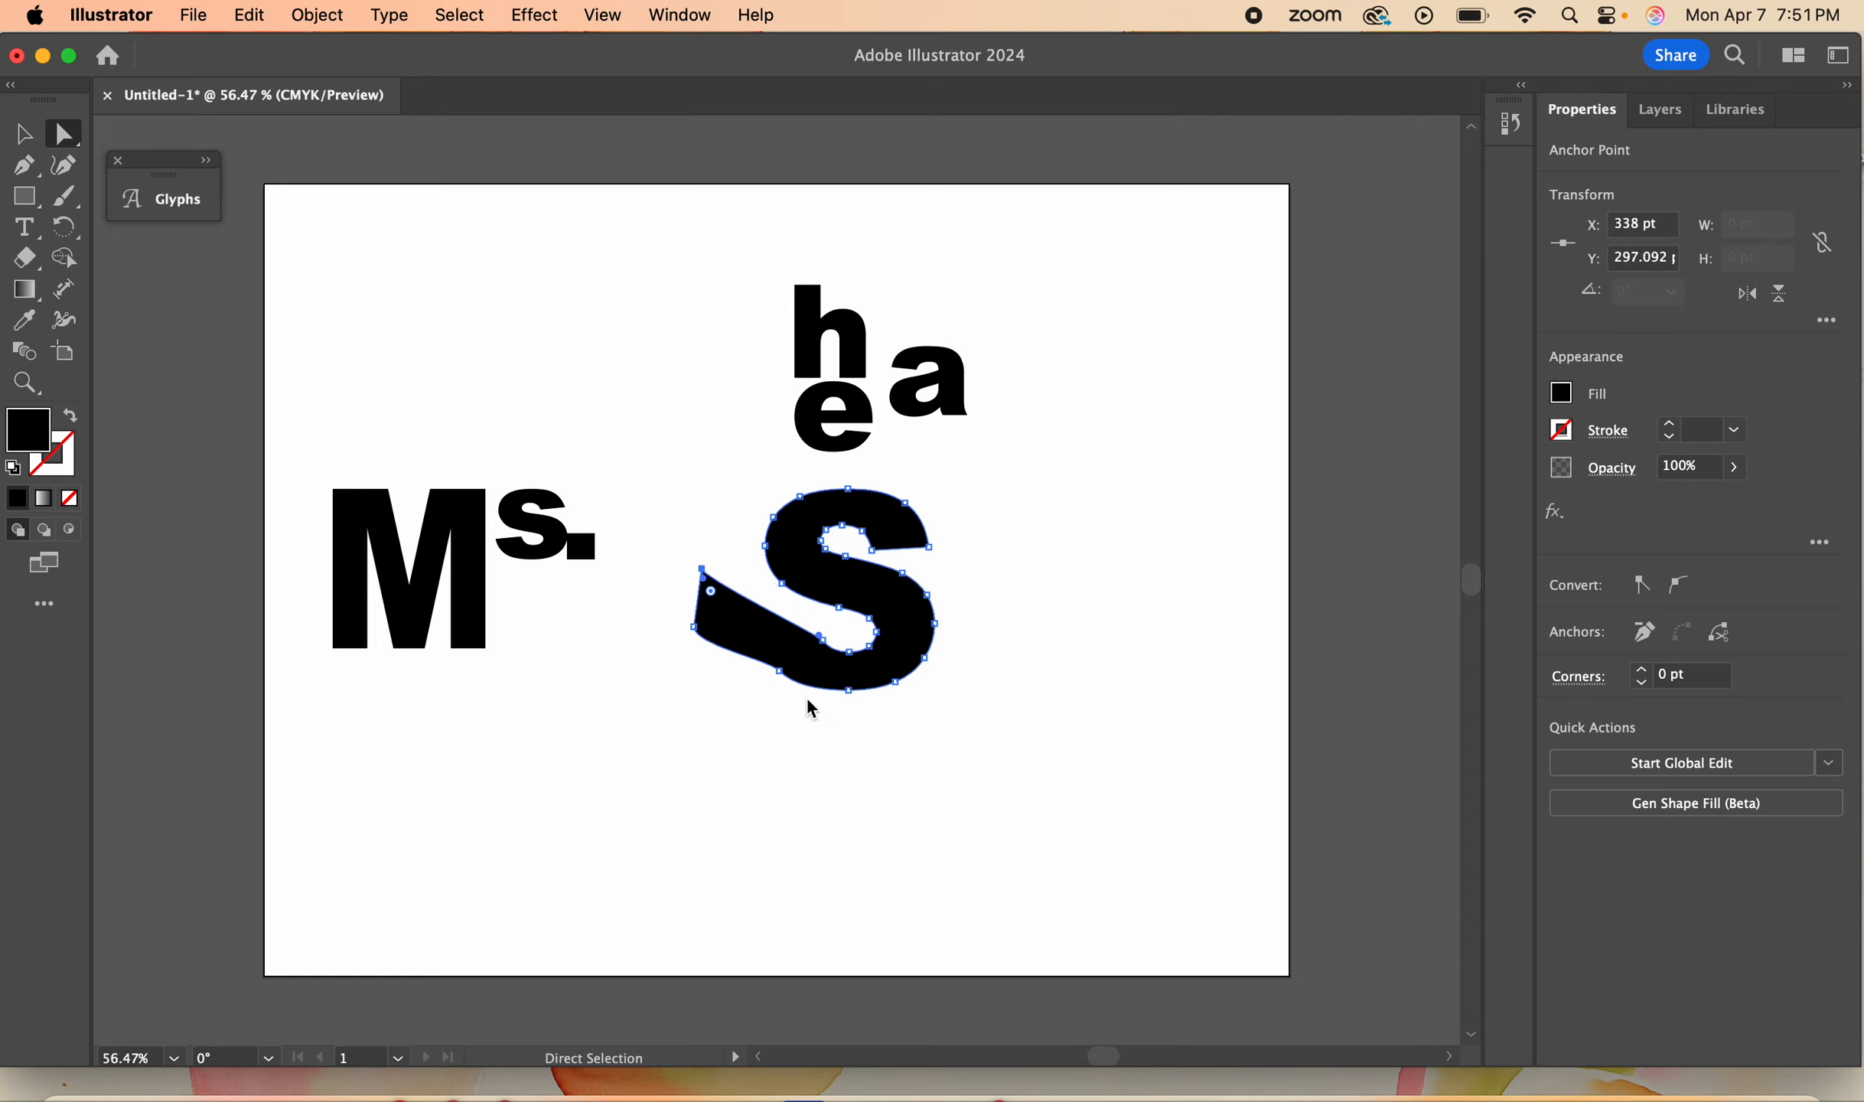
- Refine the S's extended tail by repositioning its lower curve anchor to X 388, Y 378 pt and adjusting the inner curve's anchors and handles
{"action": "left_click_drag", "start_coordinate": [779, 671], "coordinate": [858, 646]}
{"action": "left_click", "coordinate": [765, 673]}
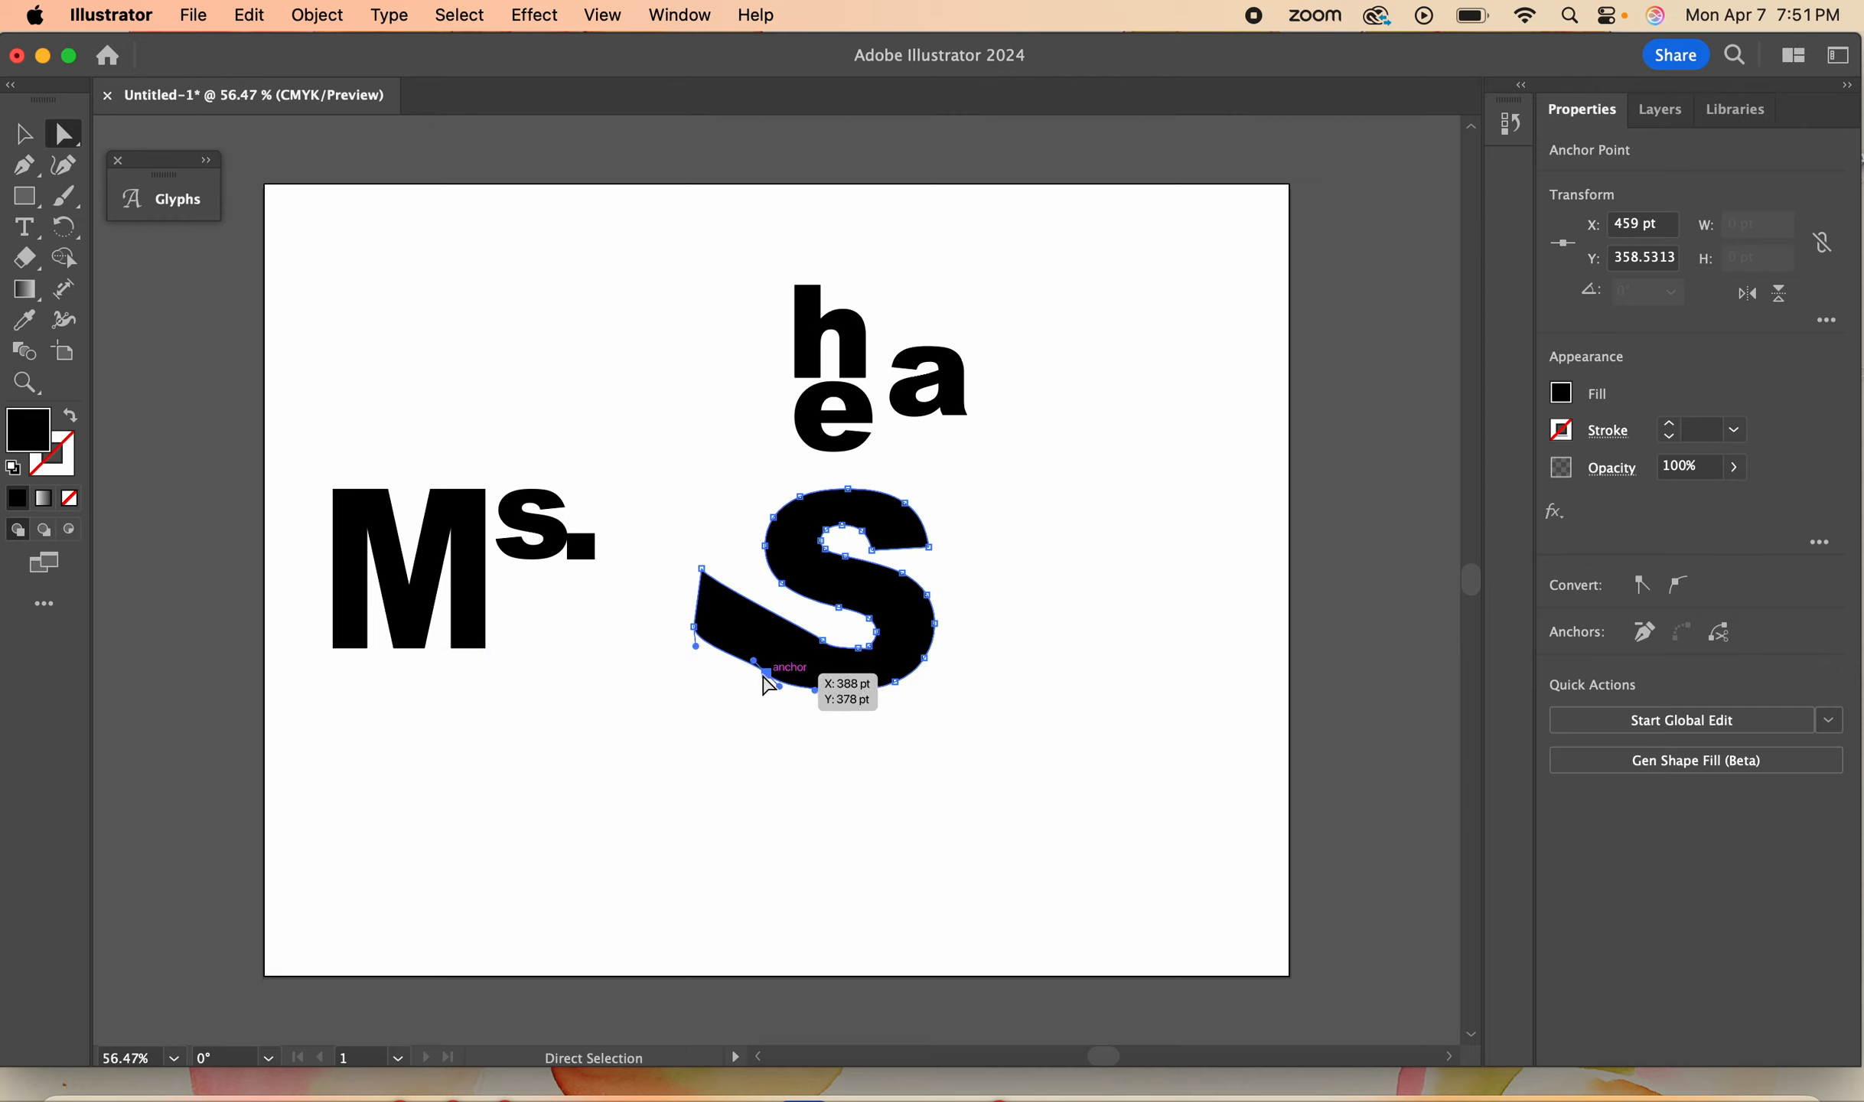
{"action": "left_click_drag", "start_coordinate": [750, 661], "coordinate": [741, 667]}
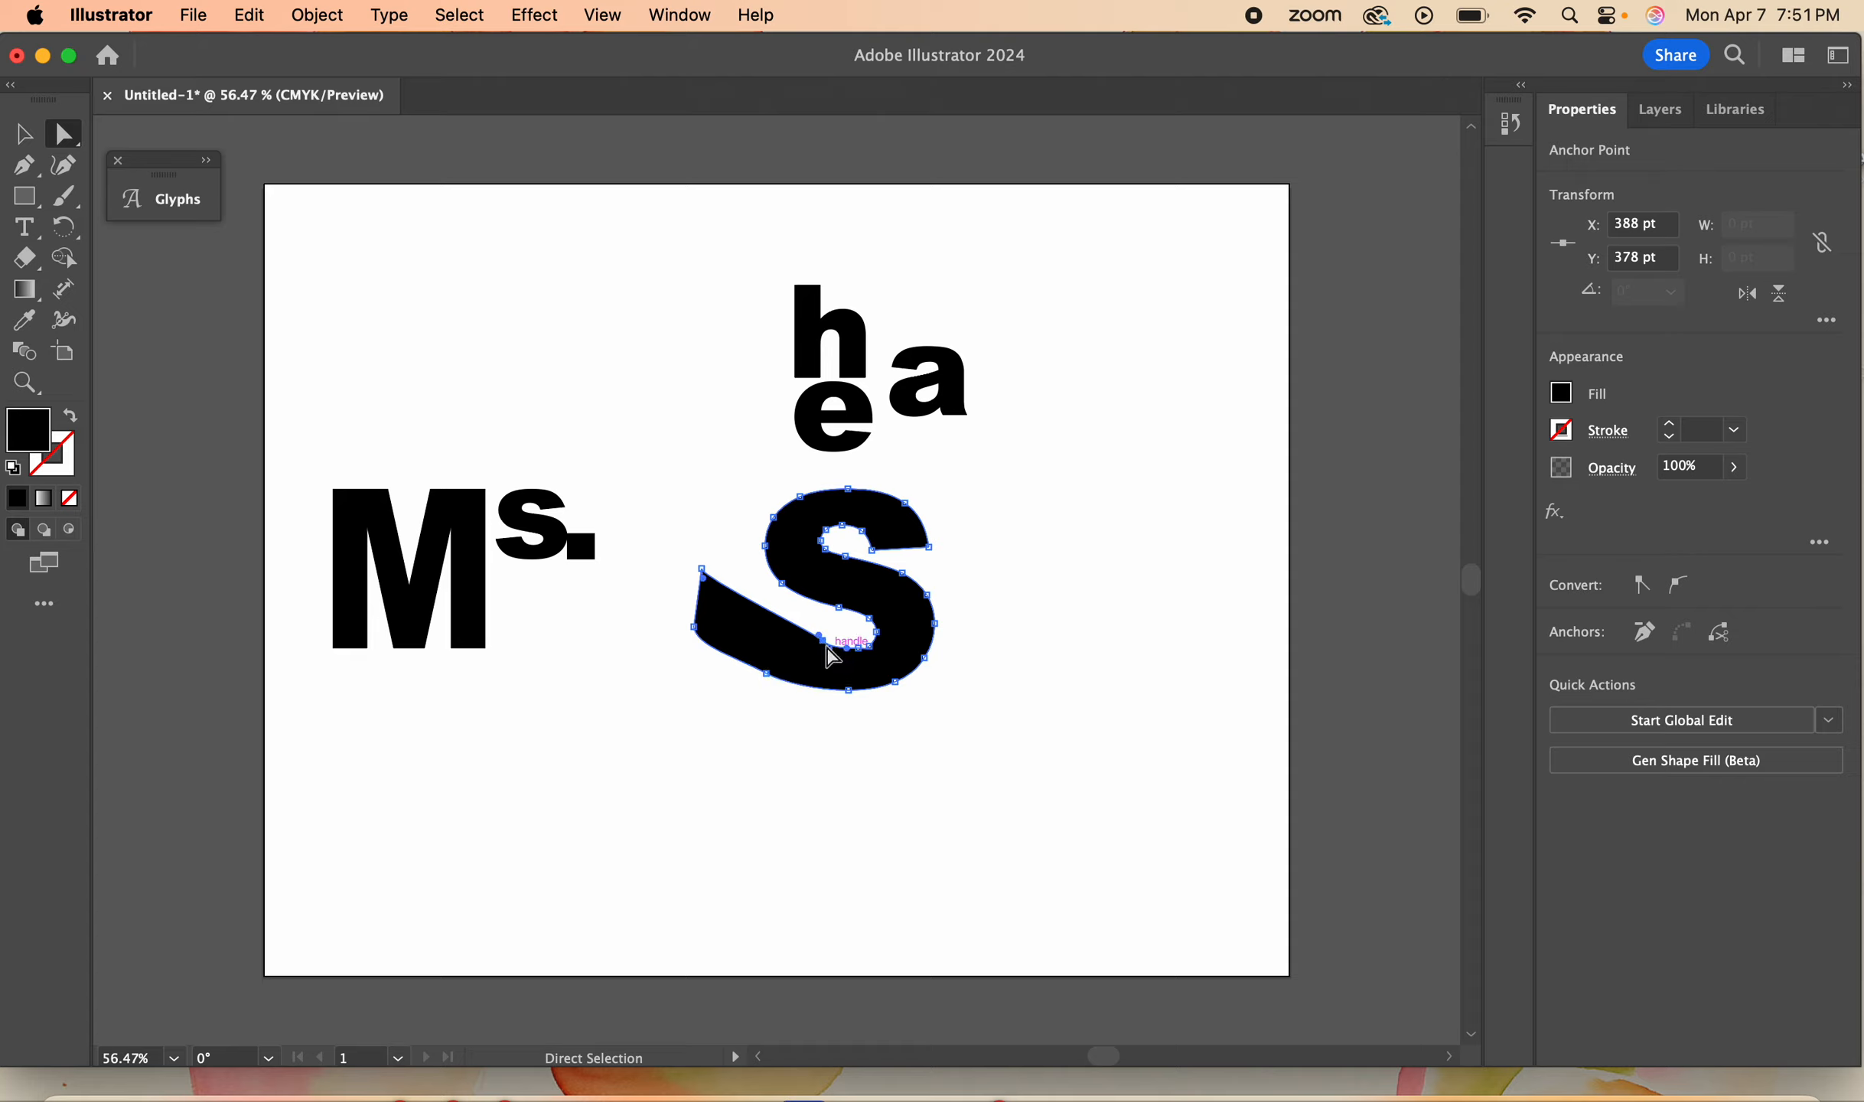
{"action": "left_click_drag", "start_coordinate": [831, 647], "coordinate": [842, 652]}
{"action": "left_click", "coordinate": [1123, 616]}
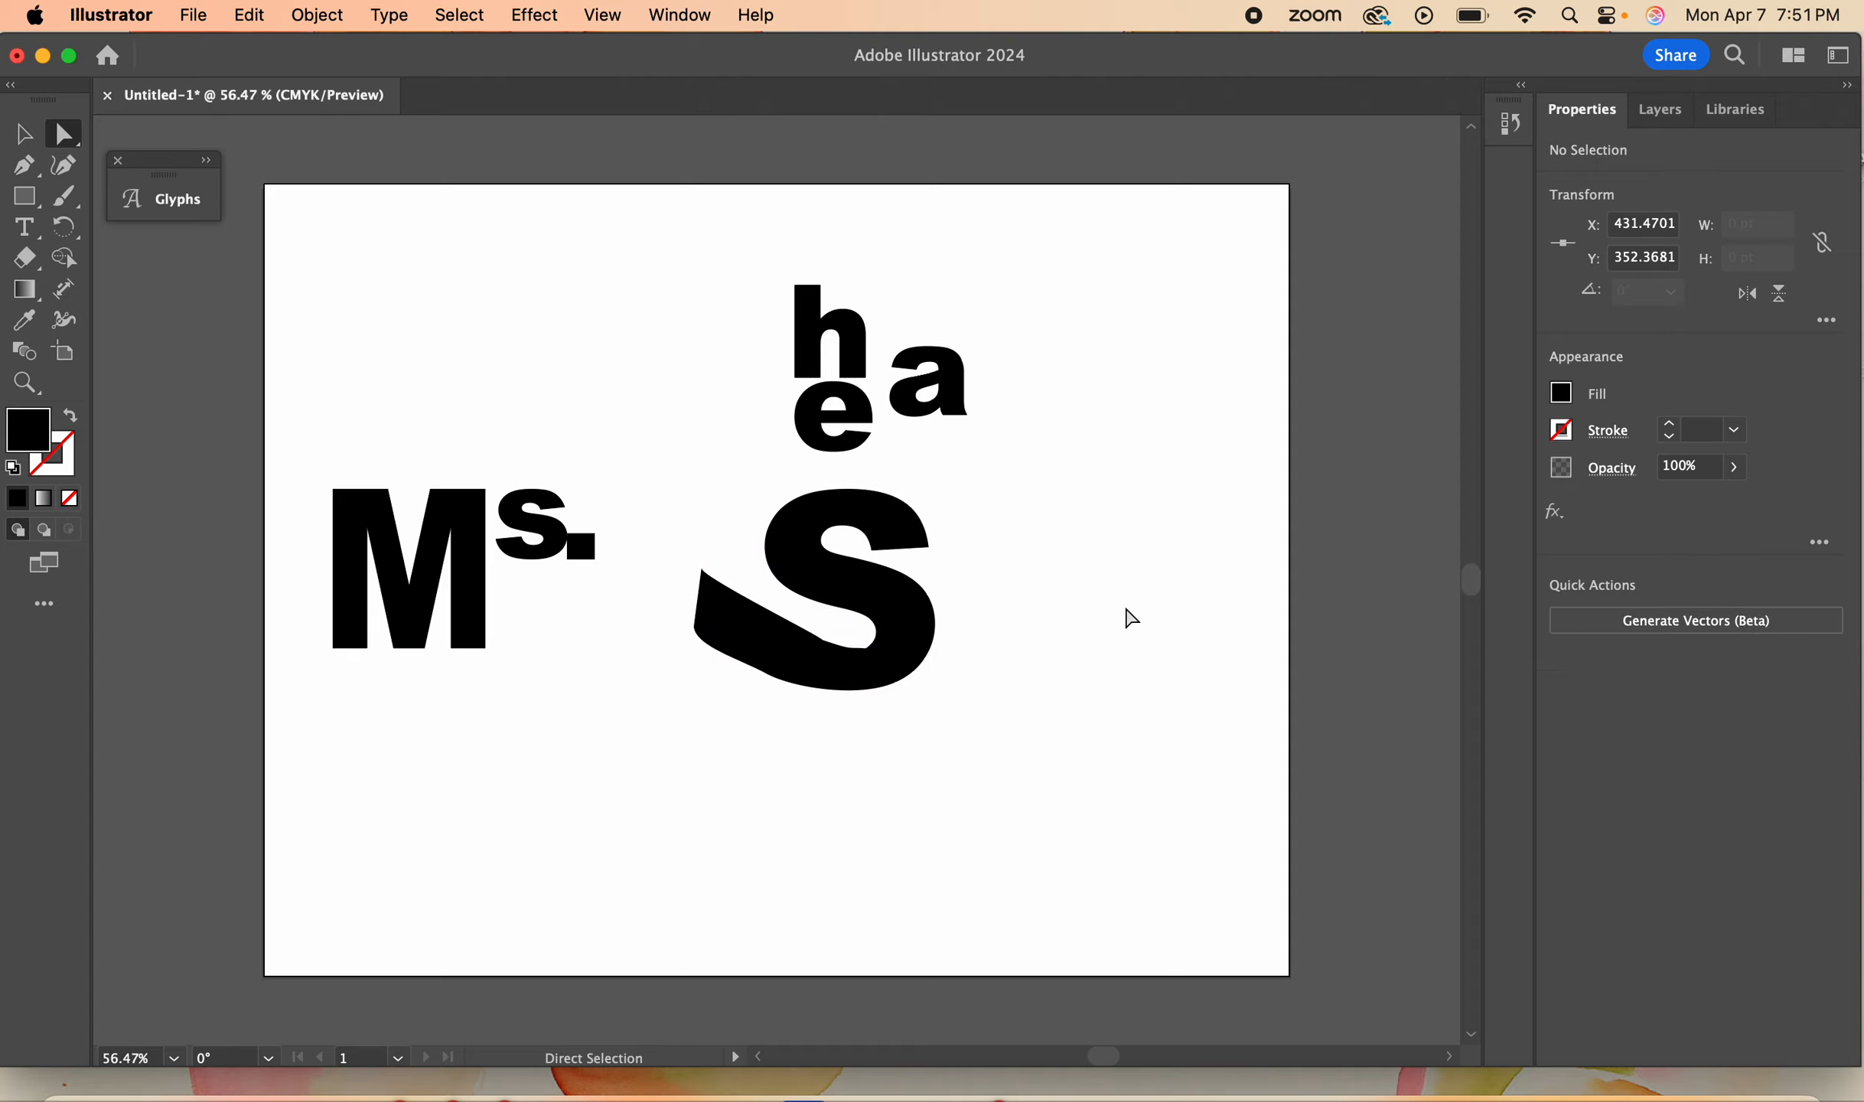